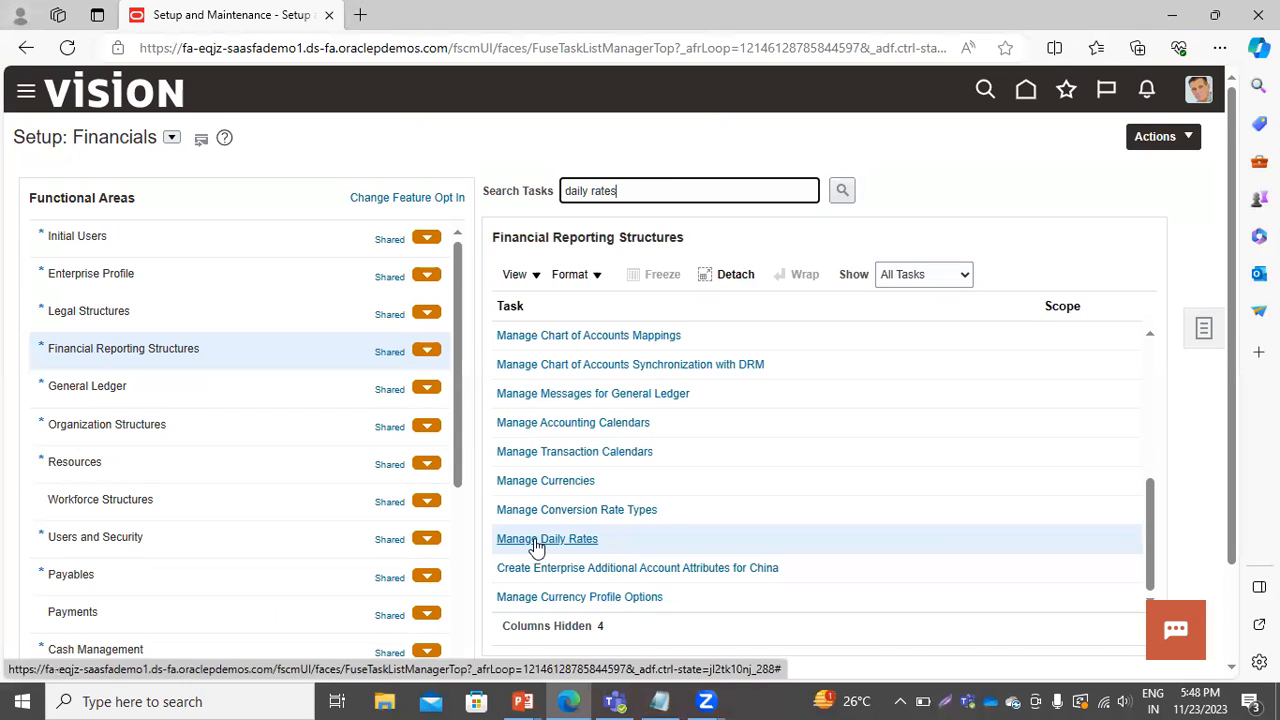
Open the Manage Daily Rates task and review the defined conversion rate types.
click(536, 541)
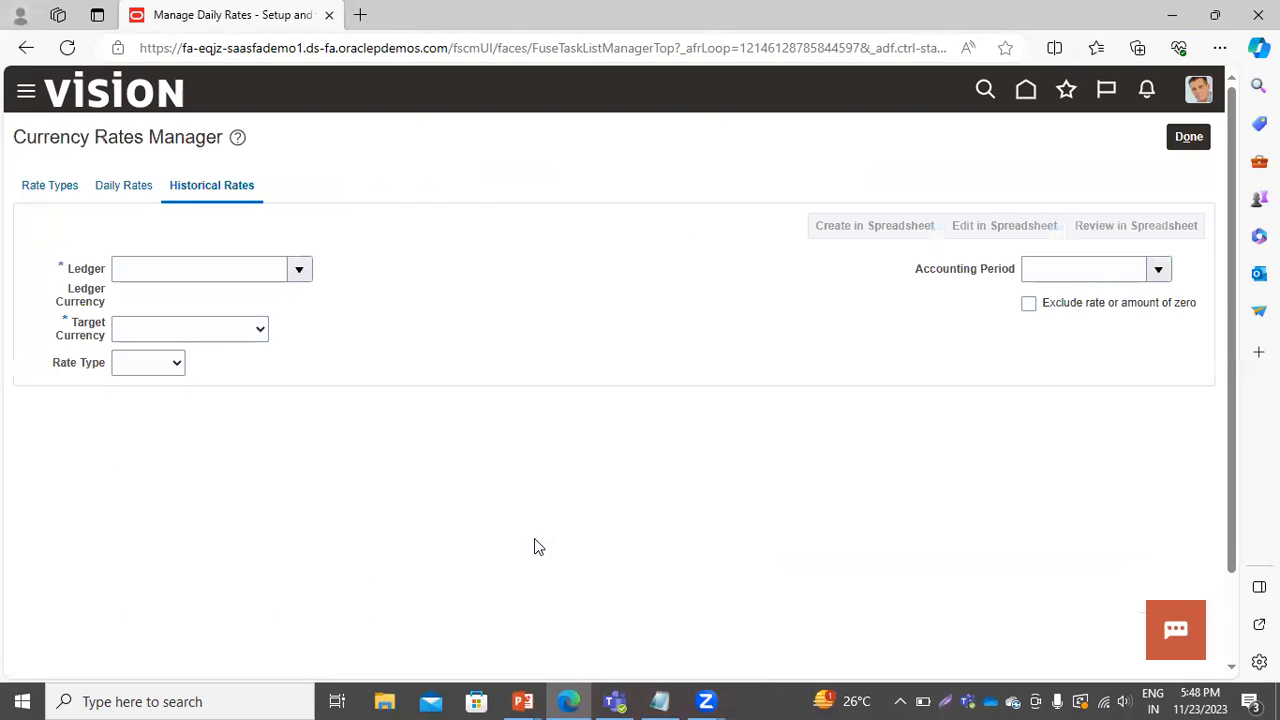
click(33, 188)
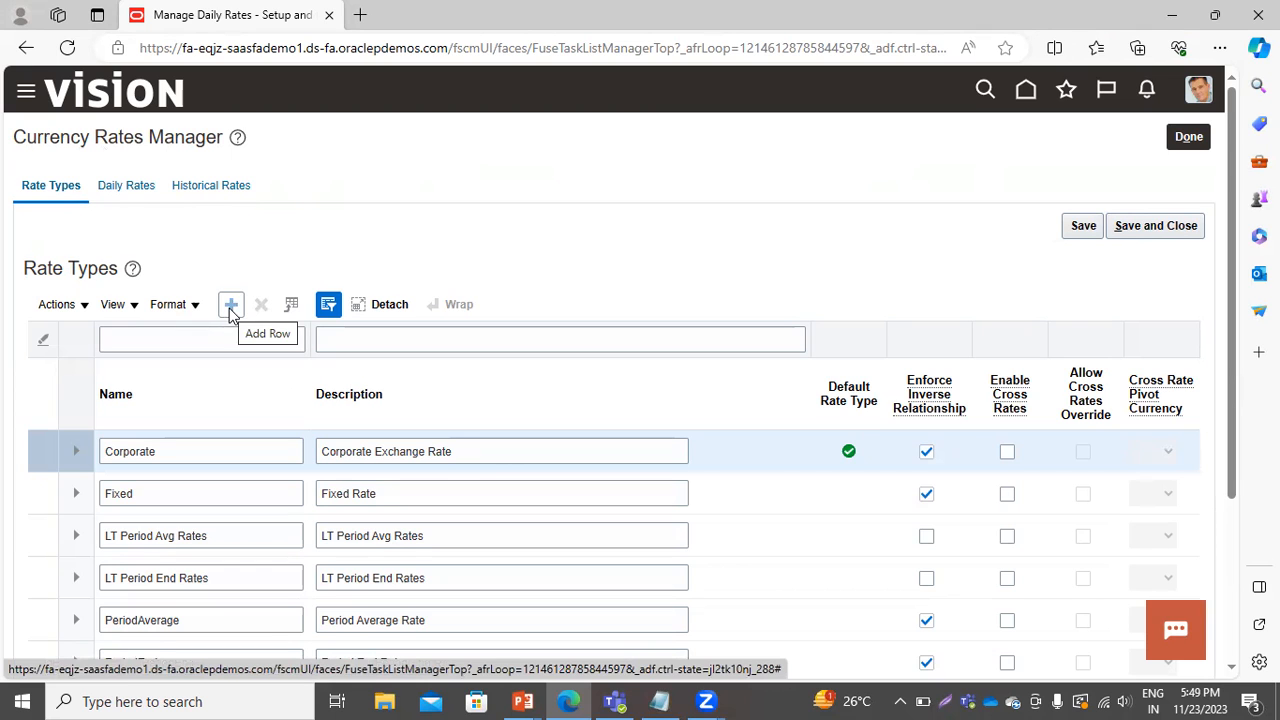
scroll(224, 567, down, 1)
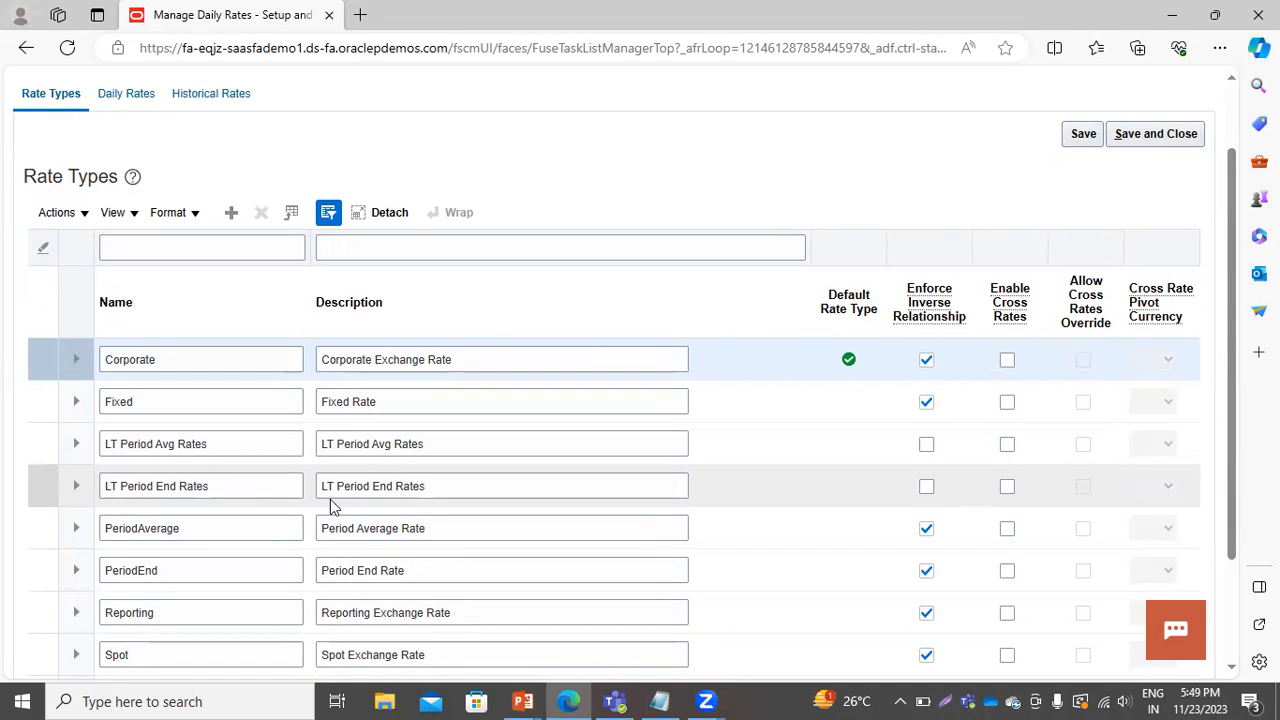
scroll(352, 422, up, 2)
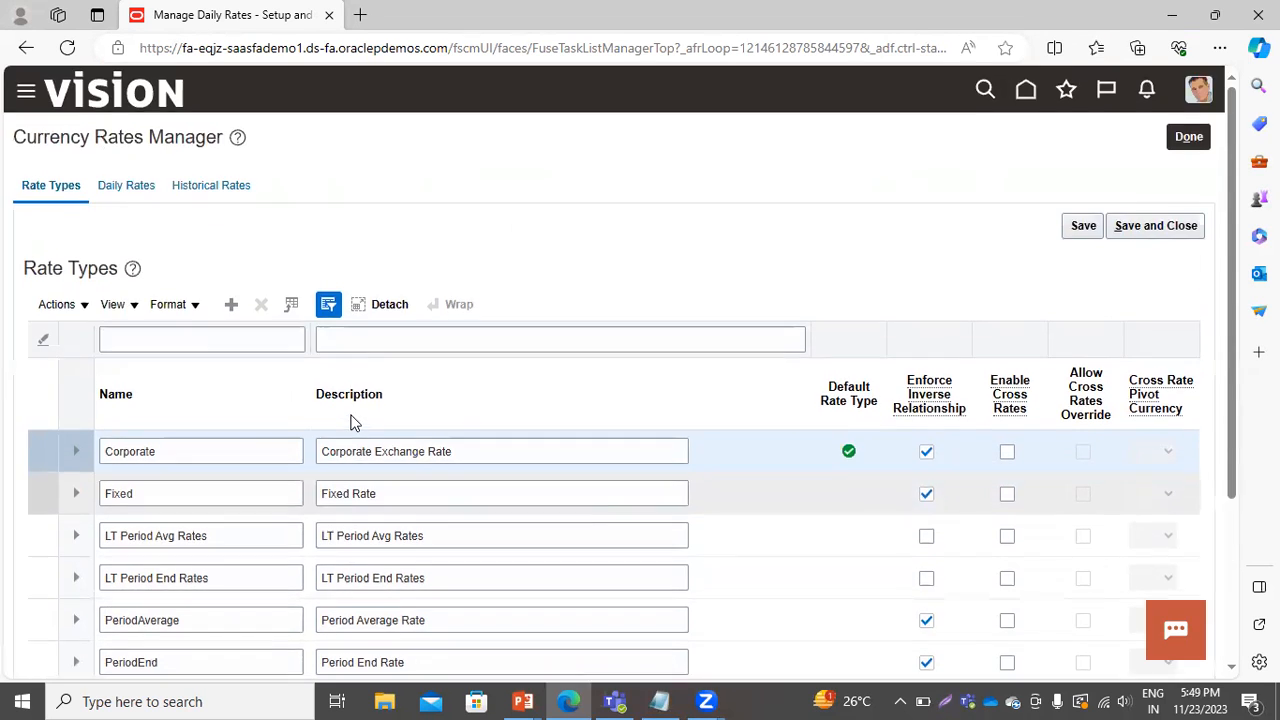
Generate the daily rates spreadsheet from the Daily Rates page, open the downloaded CreateDailyRates (7).xlsx and enable editing.
click(122, 184)
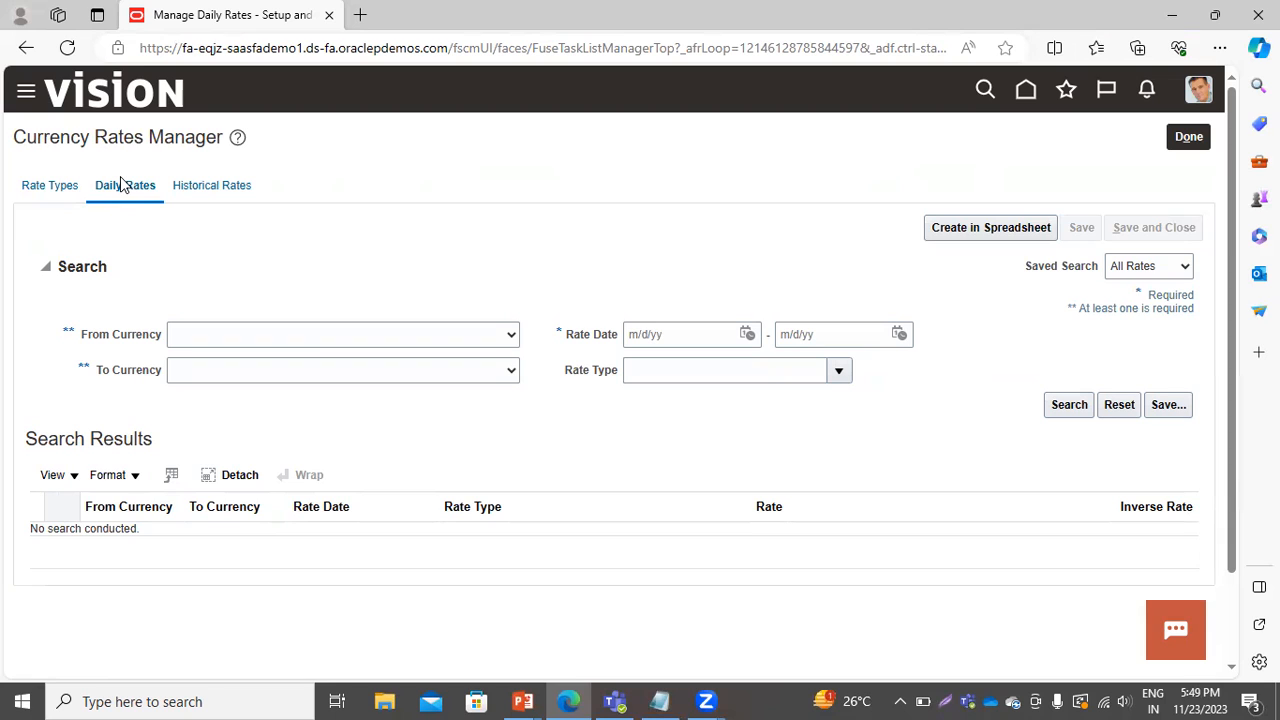
click(968, 232)
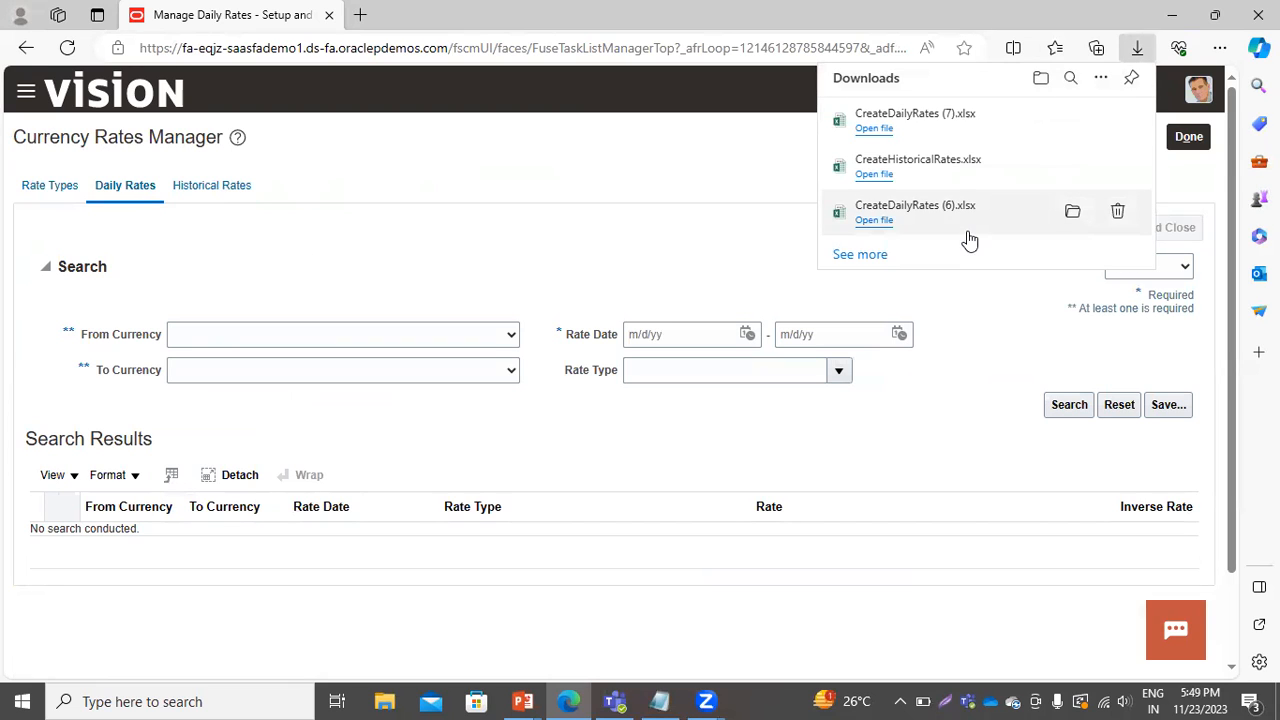
click(873, 129)
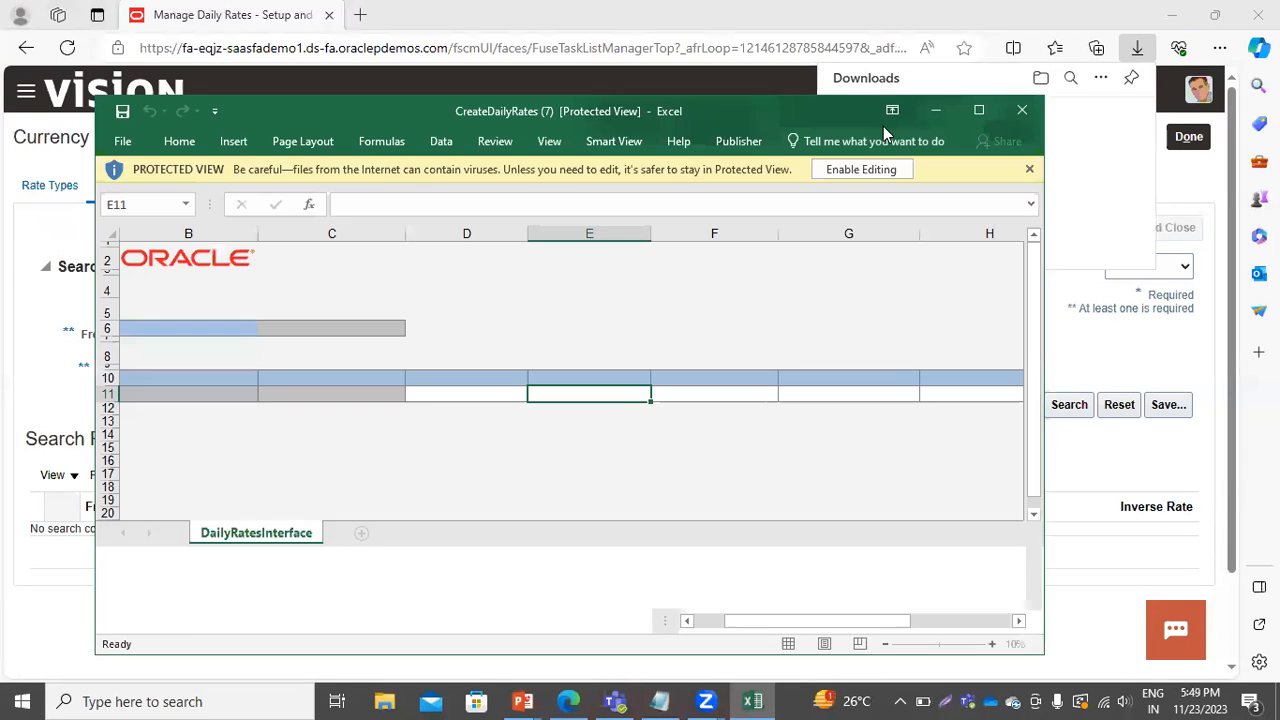
click(860, 170)
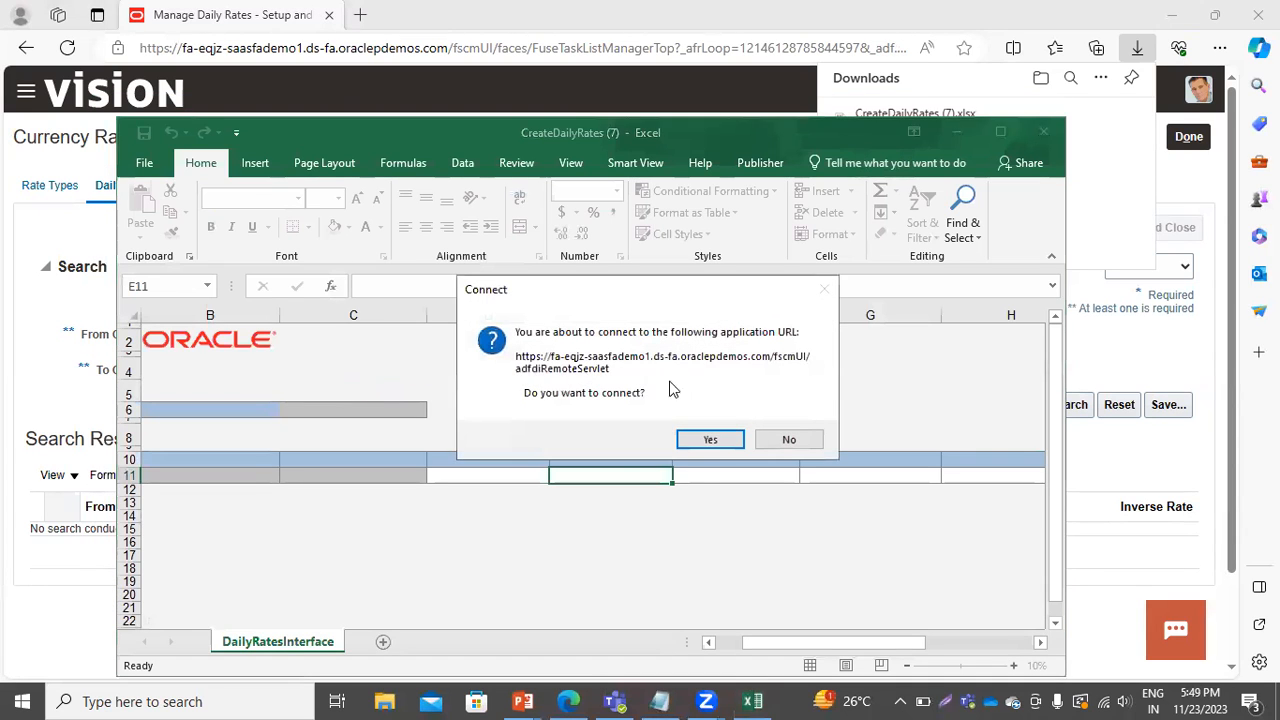
Connect the workbook to the application, sign in with the user ID and account password, and skip the add-in update.
click(709, 442)
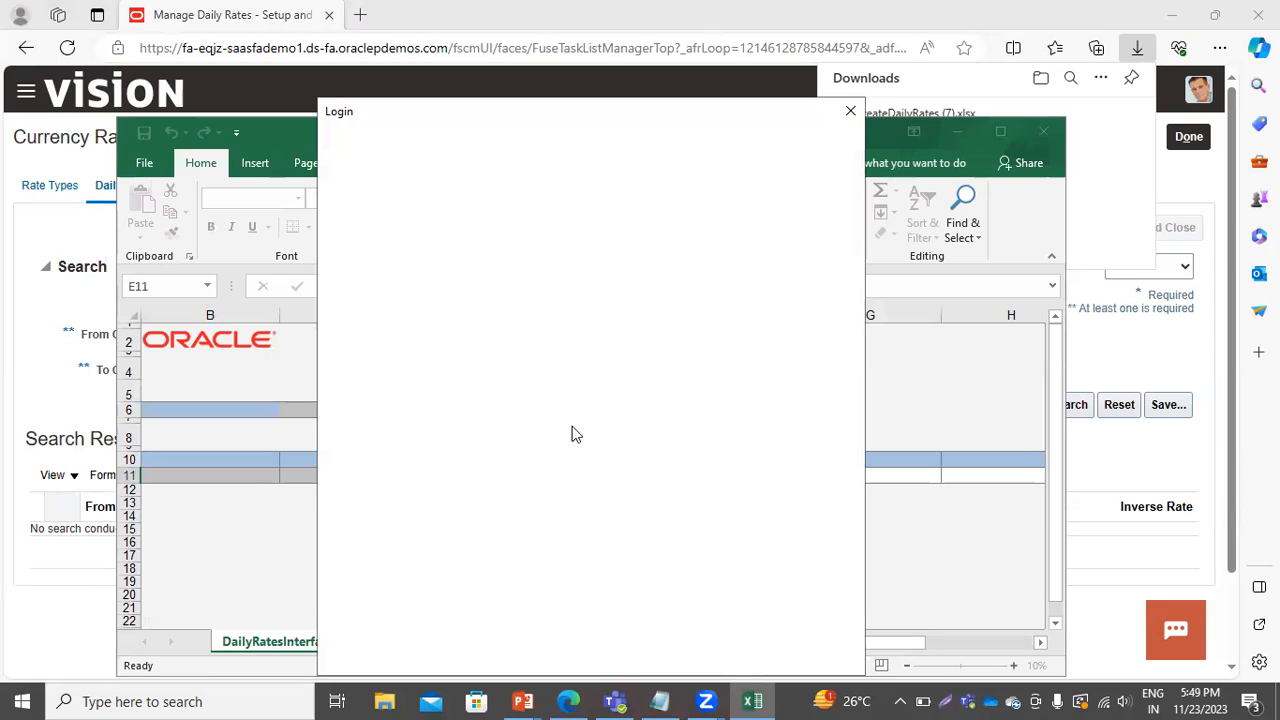
click(659, 701)
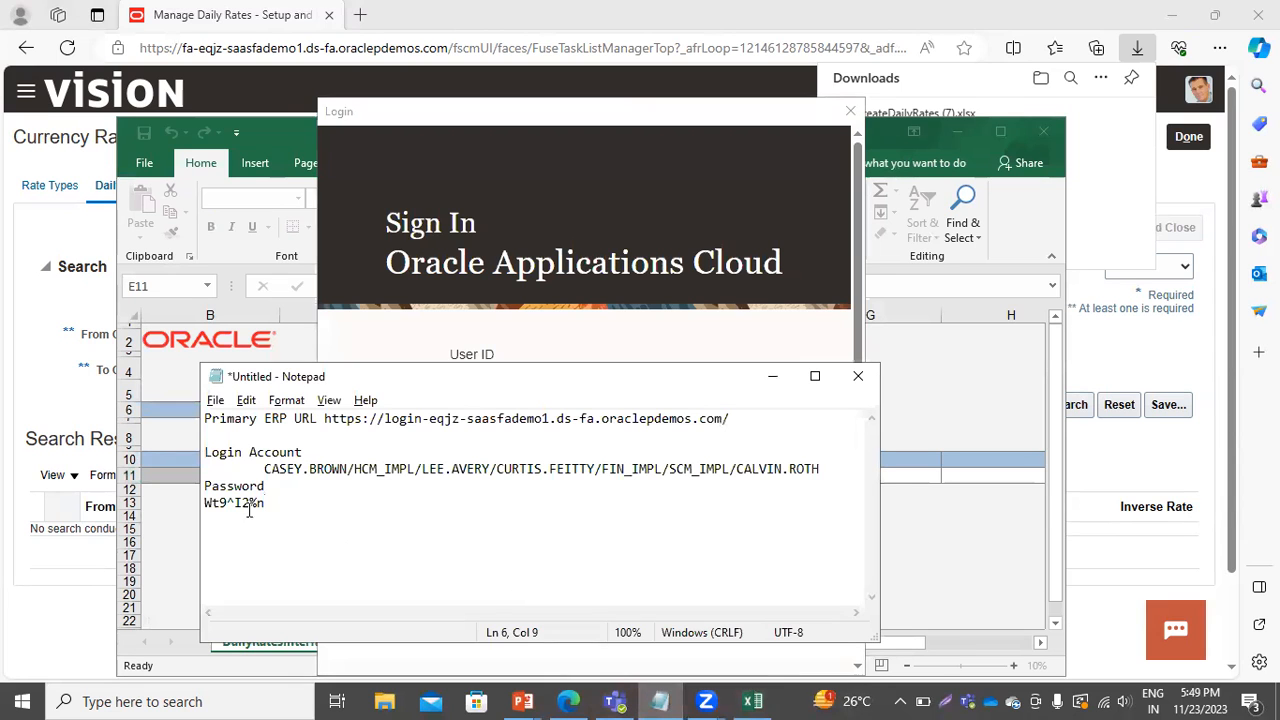
drag(205, 504, 286, 508)
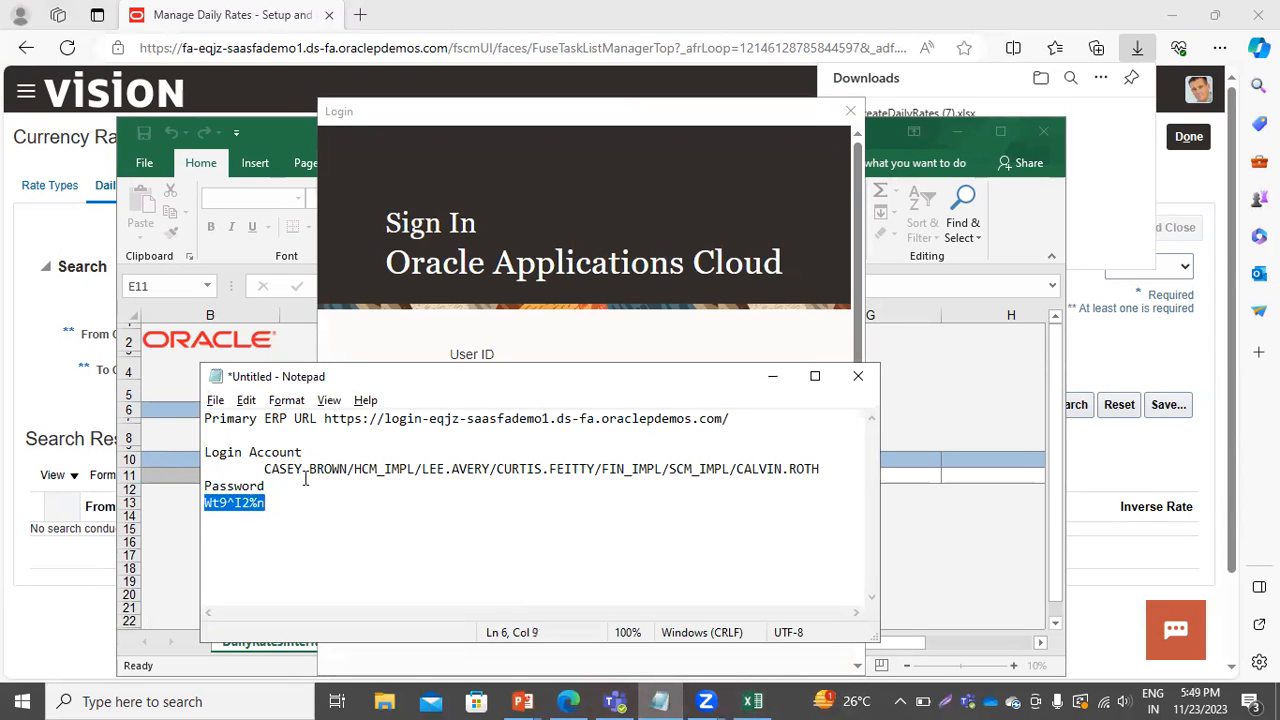
click(772, 376)
click(522, 453)
key(ctrl+v)
click(513, 386)
text(cas)
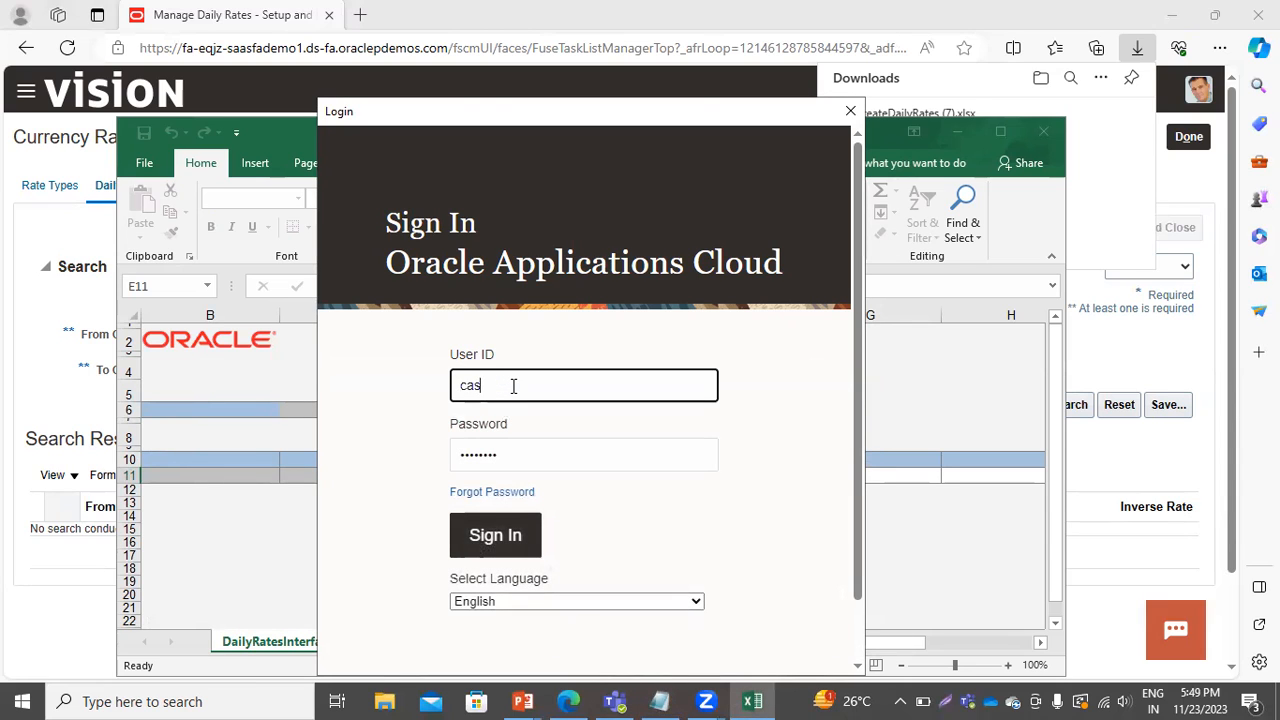
text(ey.brown)
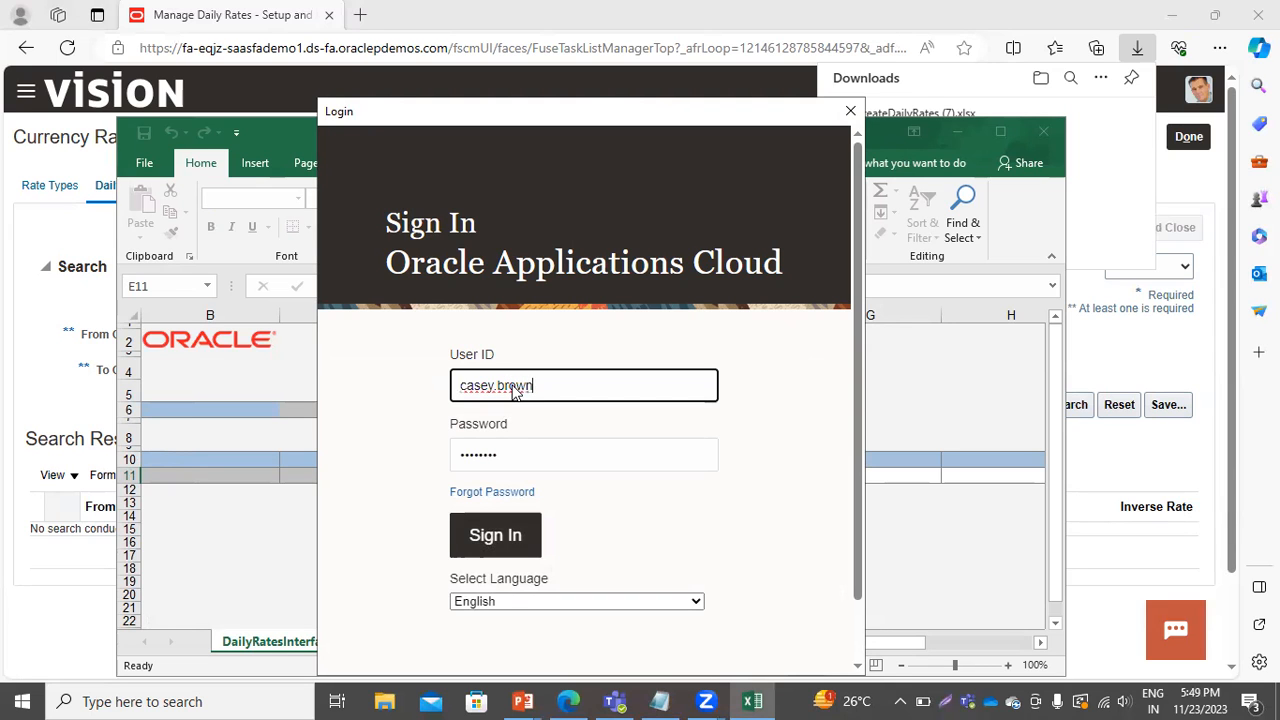
key(Return)
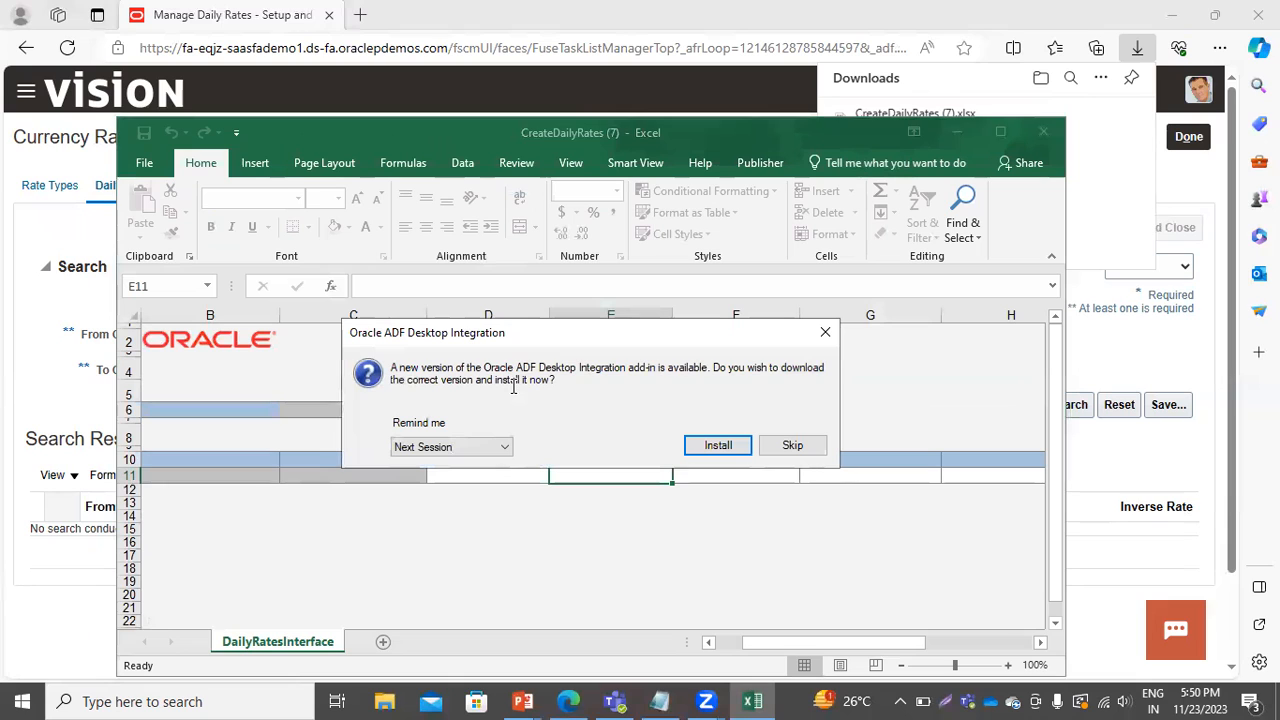
click(786, 456)
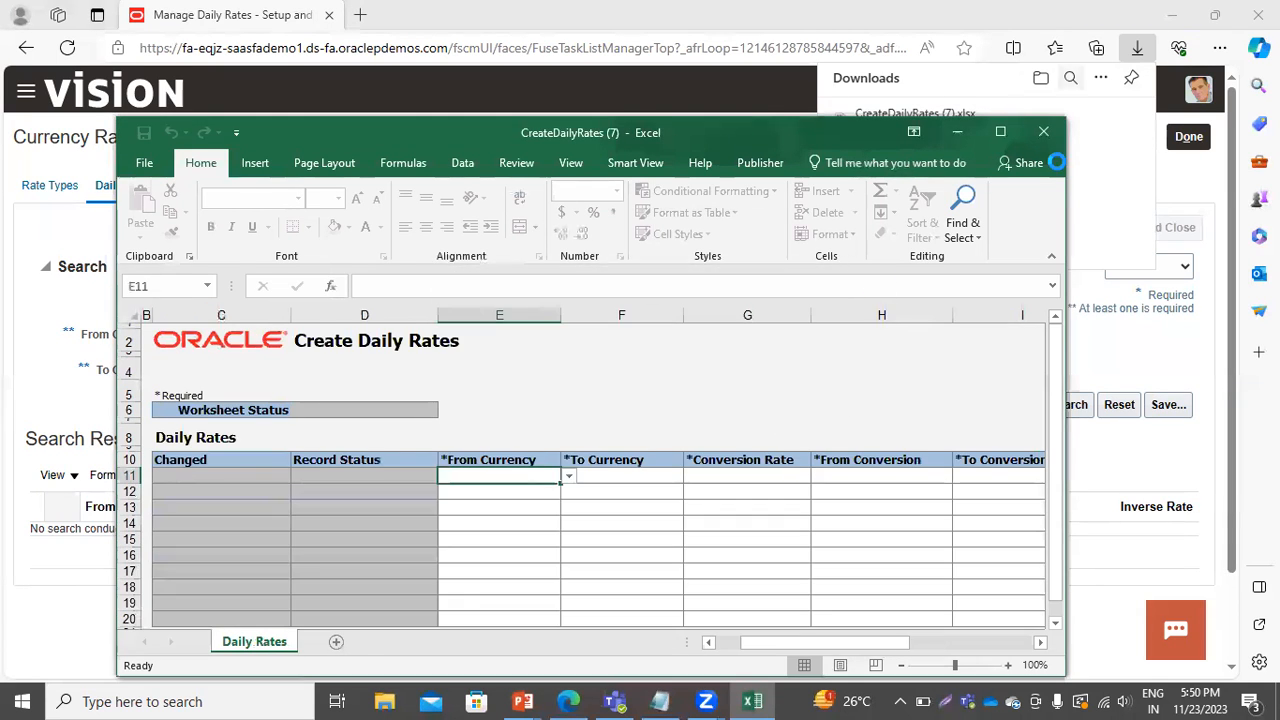
Set the first rate row's From Currency to USD and To Currency to INR.
click(999, 132)
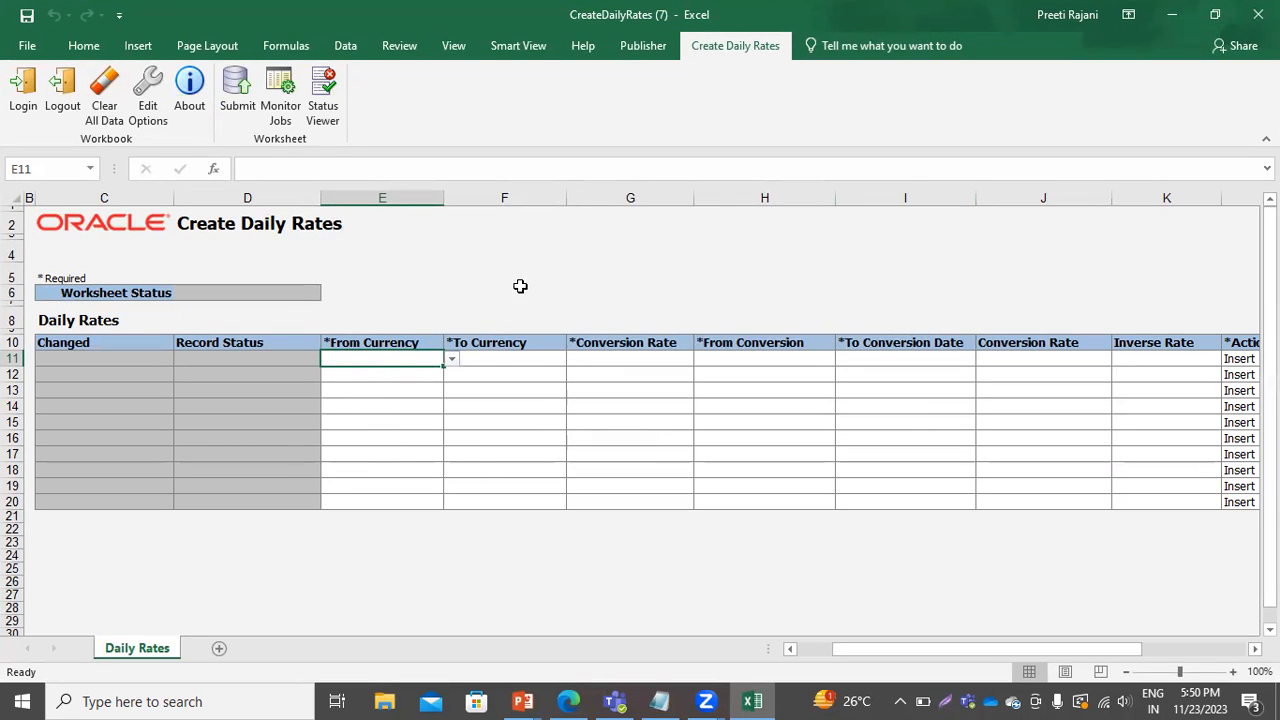
click(453, 360)
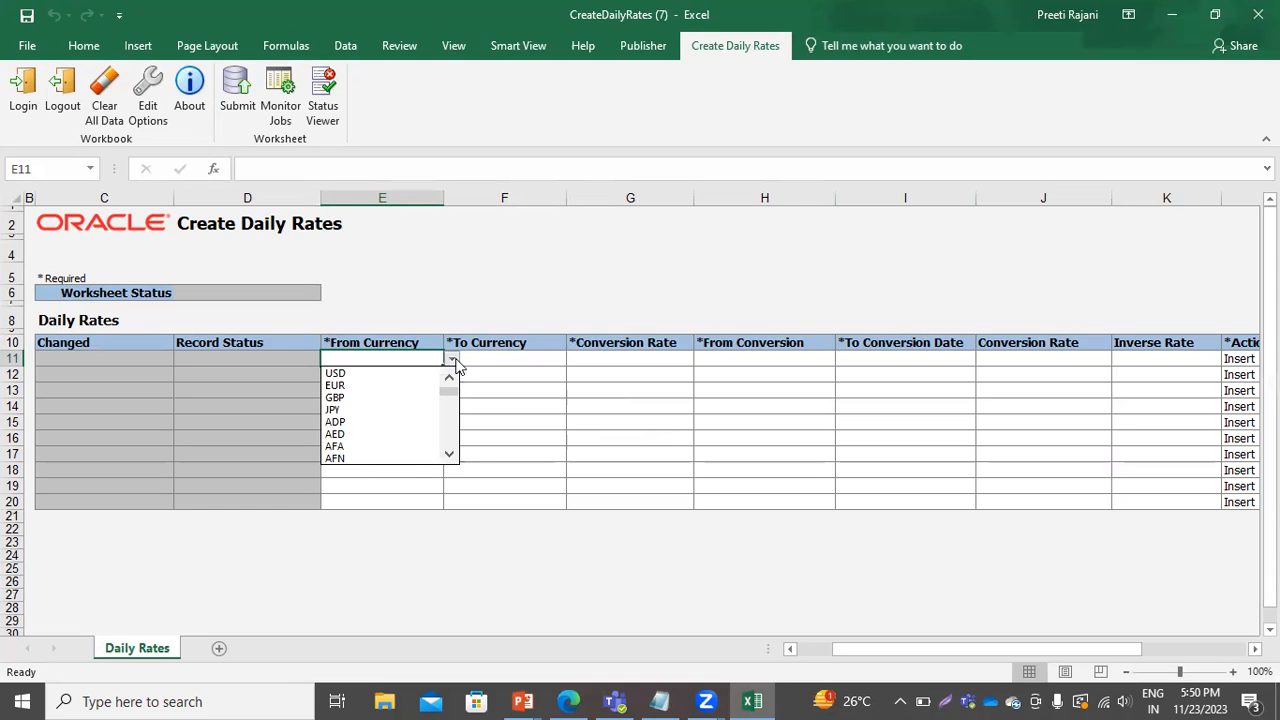
click(390, 372)
click(490, 359)
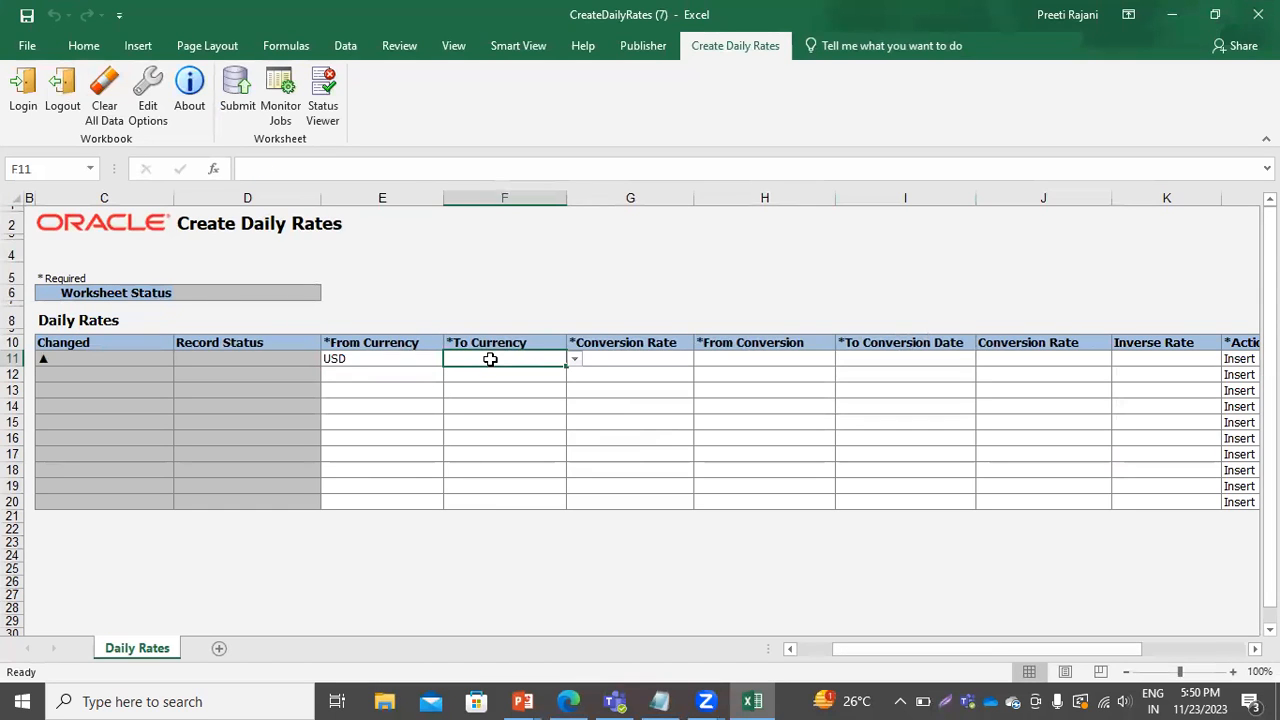
text(INR)
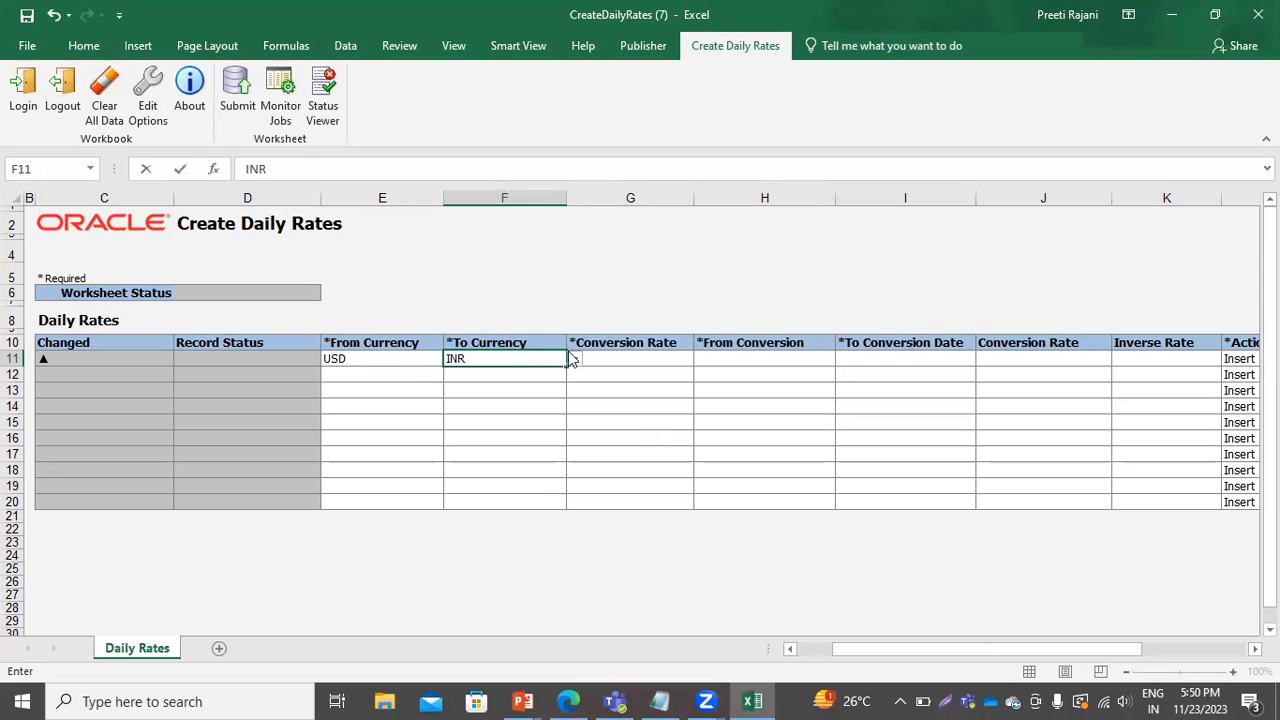
Set the first row's conversion rate type to LT Period End Rates.
click(619, 358)
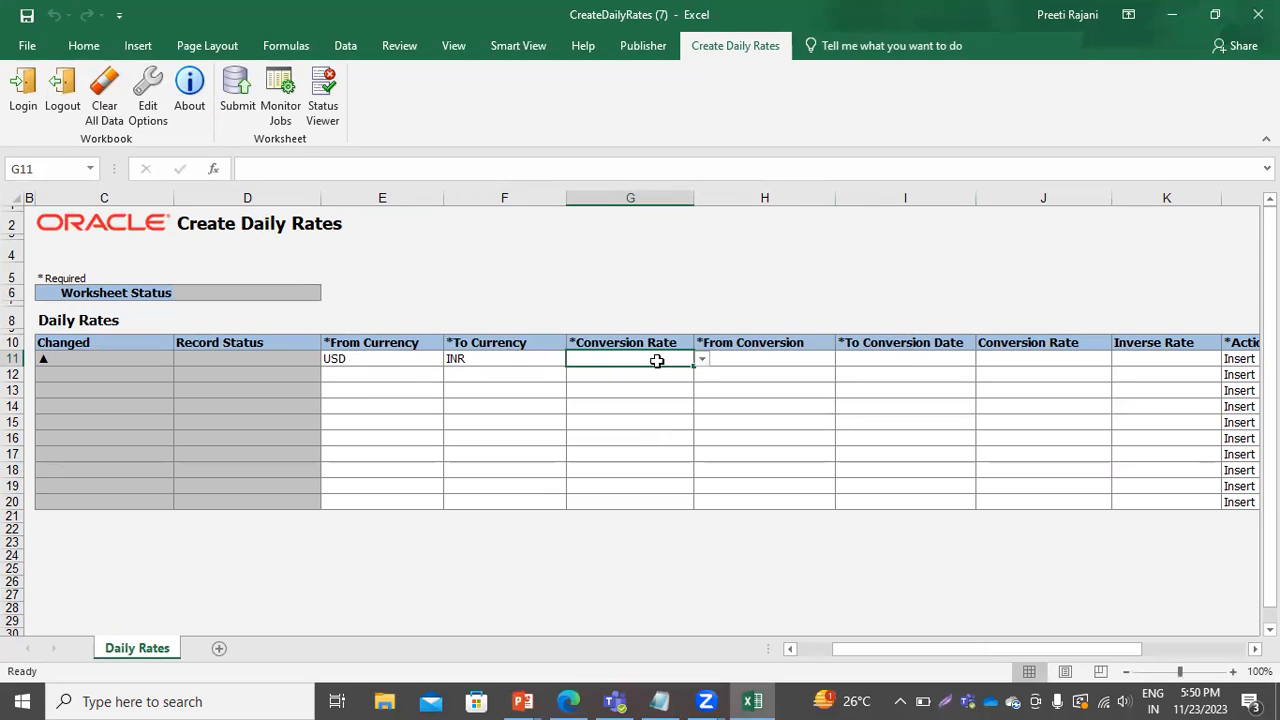
click(701, 361)
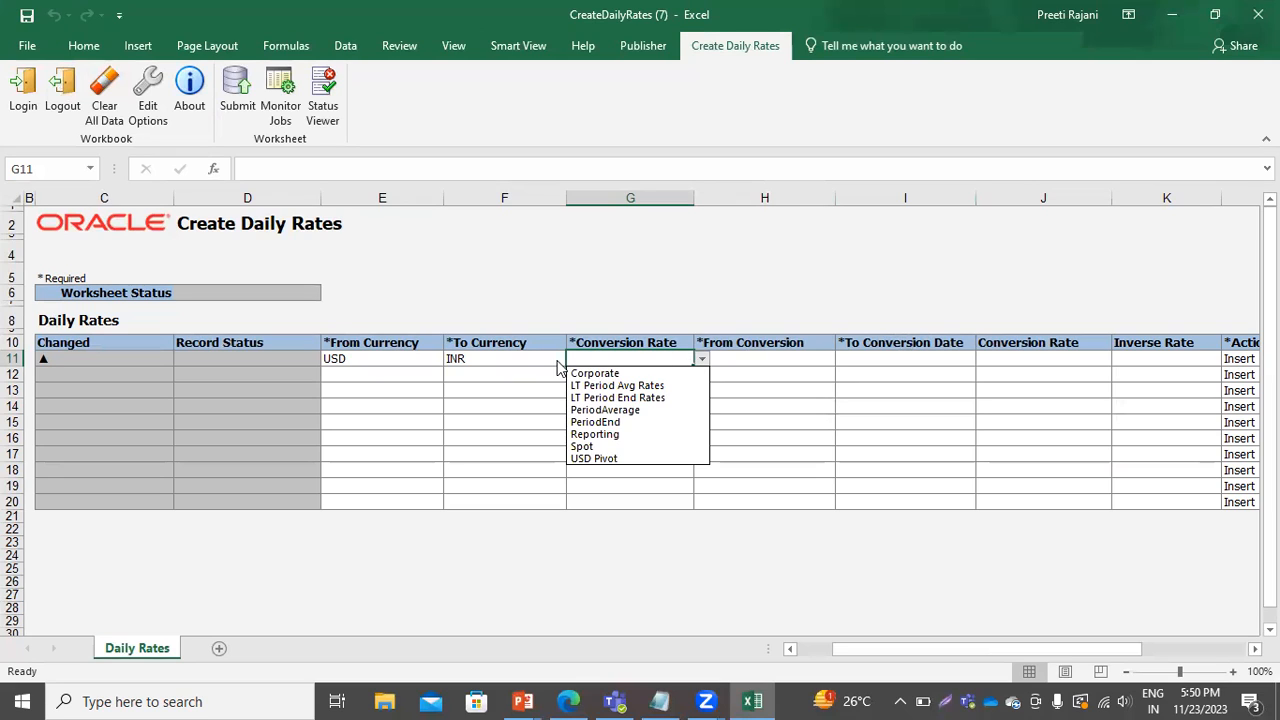
click(625, 398)
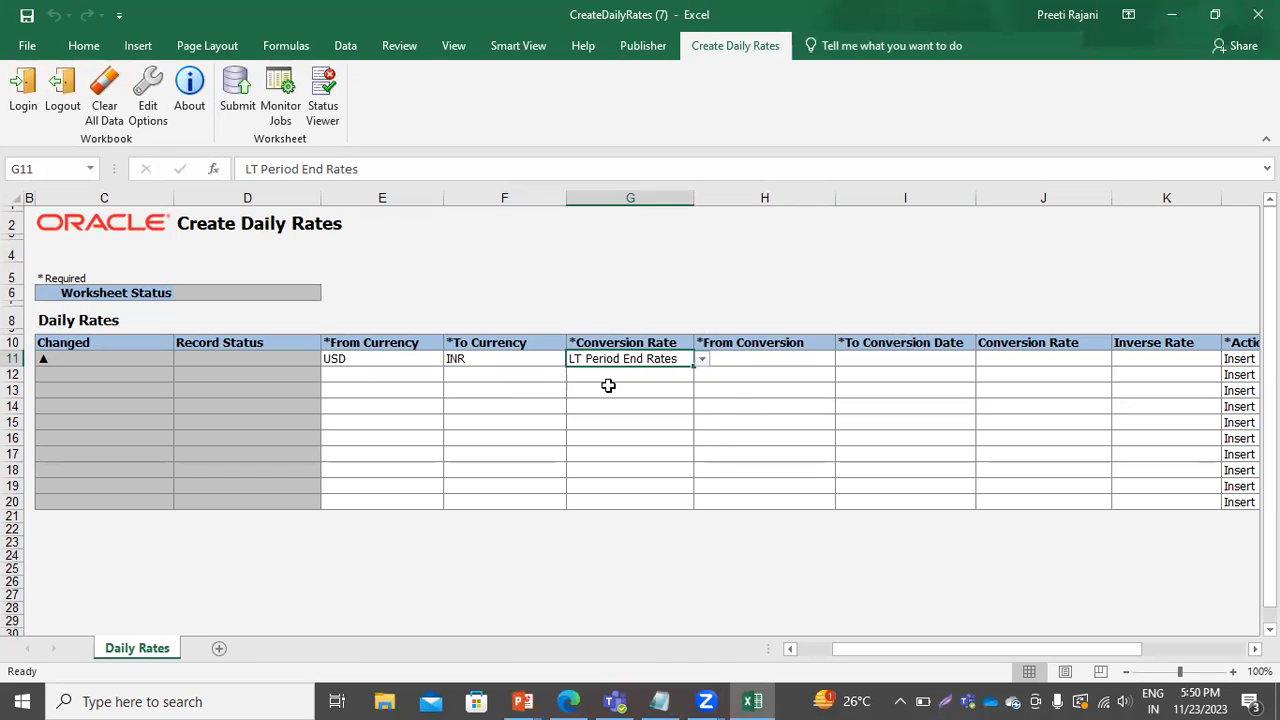
Set the first row's From and To Conversion Dates to 10/31/2023 and its conversion rate to 75.
click(741, 358)
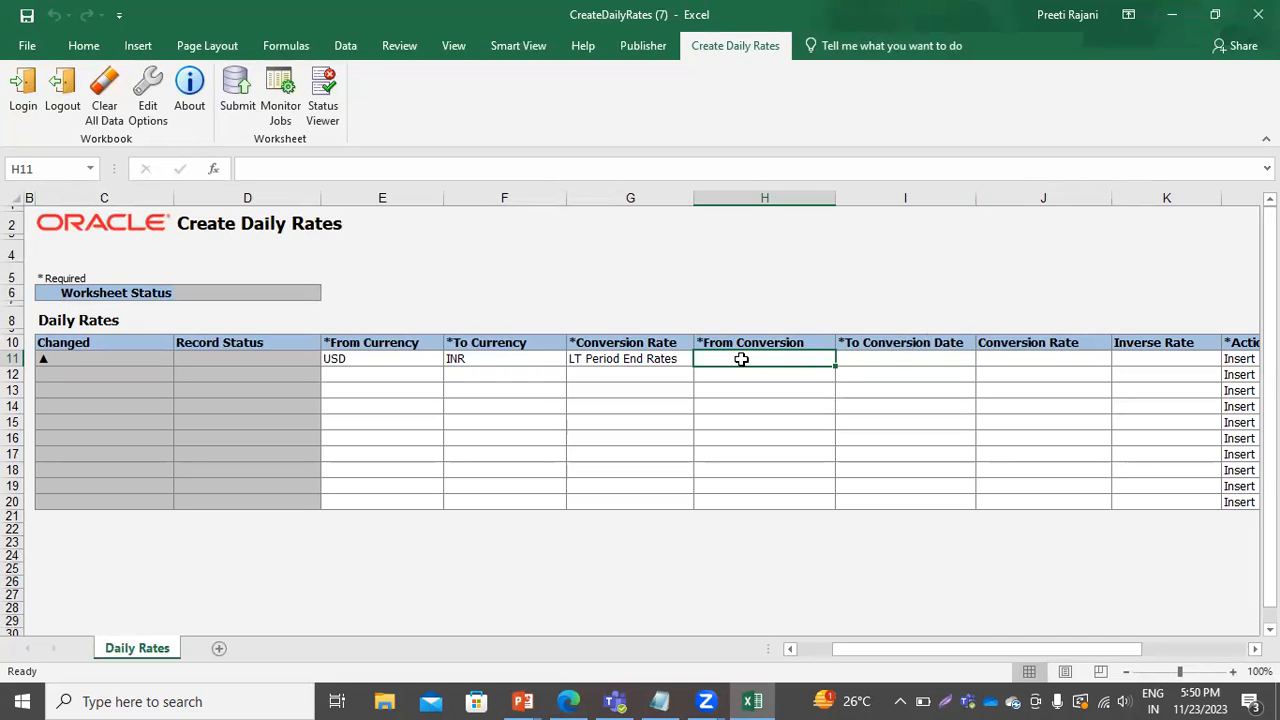
text(10/31/2023)
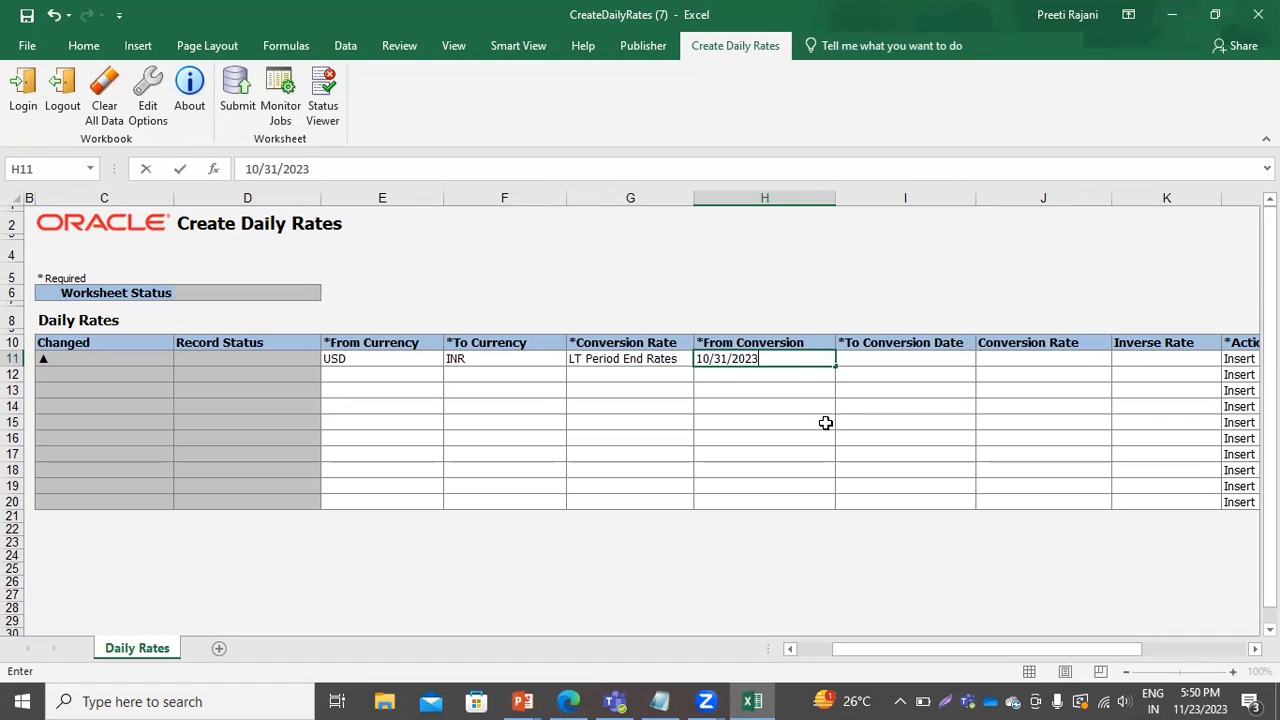
drag(826, 423, 800, 408)
click(757, 357)
key(ctrl+c)
click(872, 357)
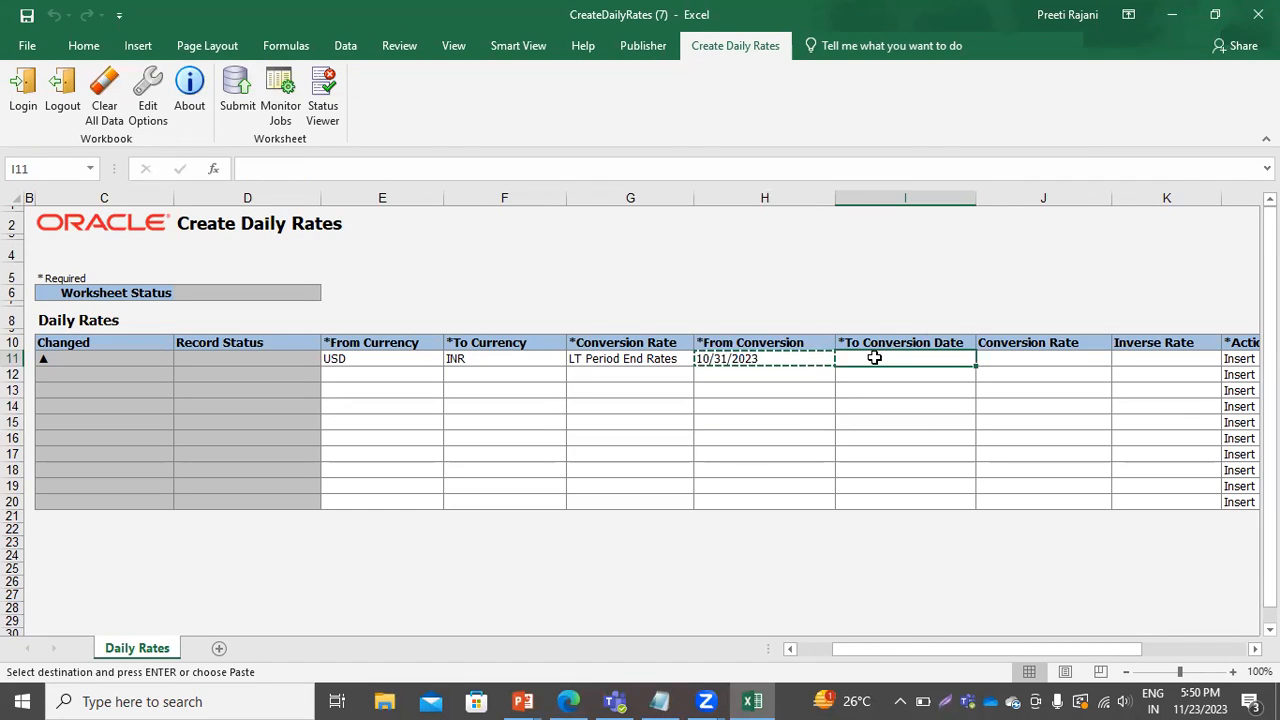
key(Return)
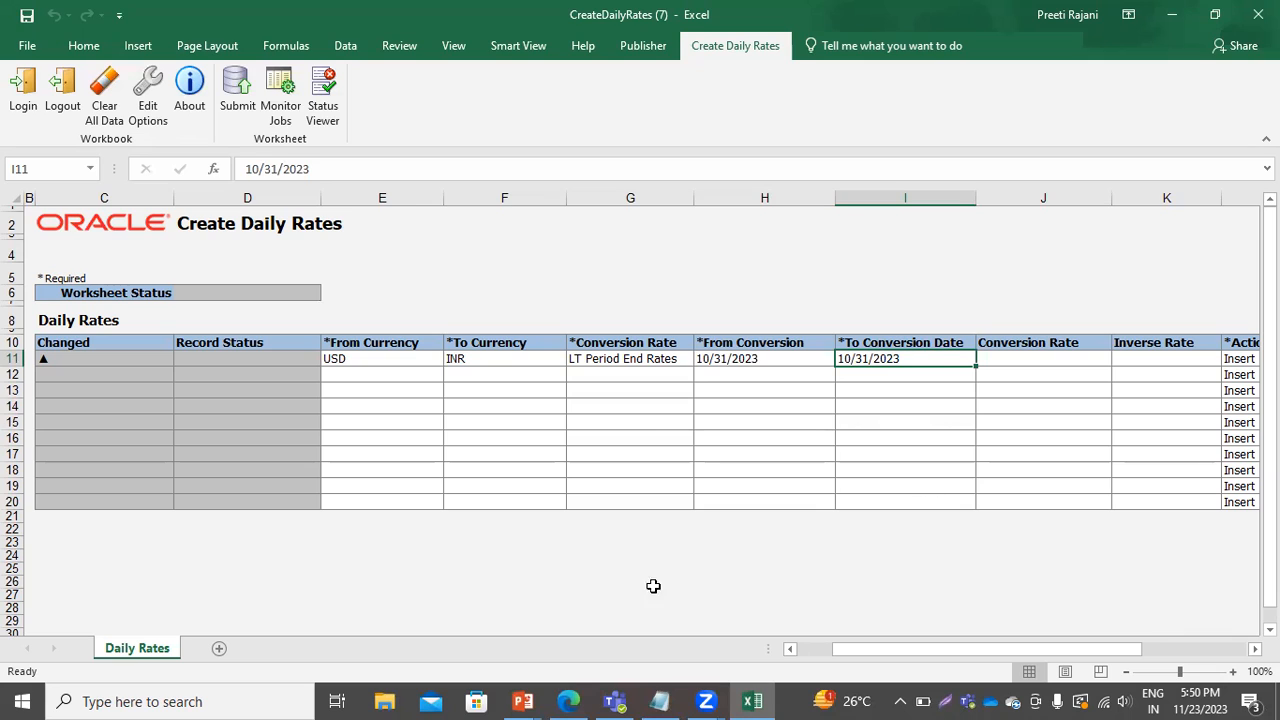
click(1043, 366)
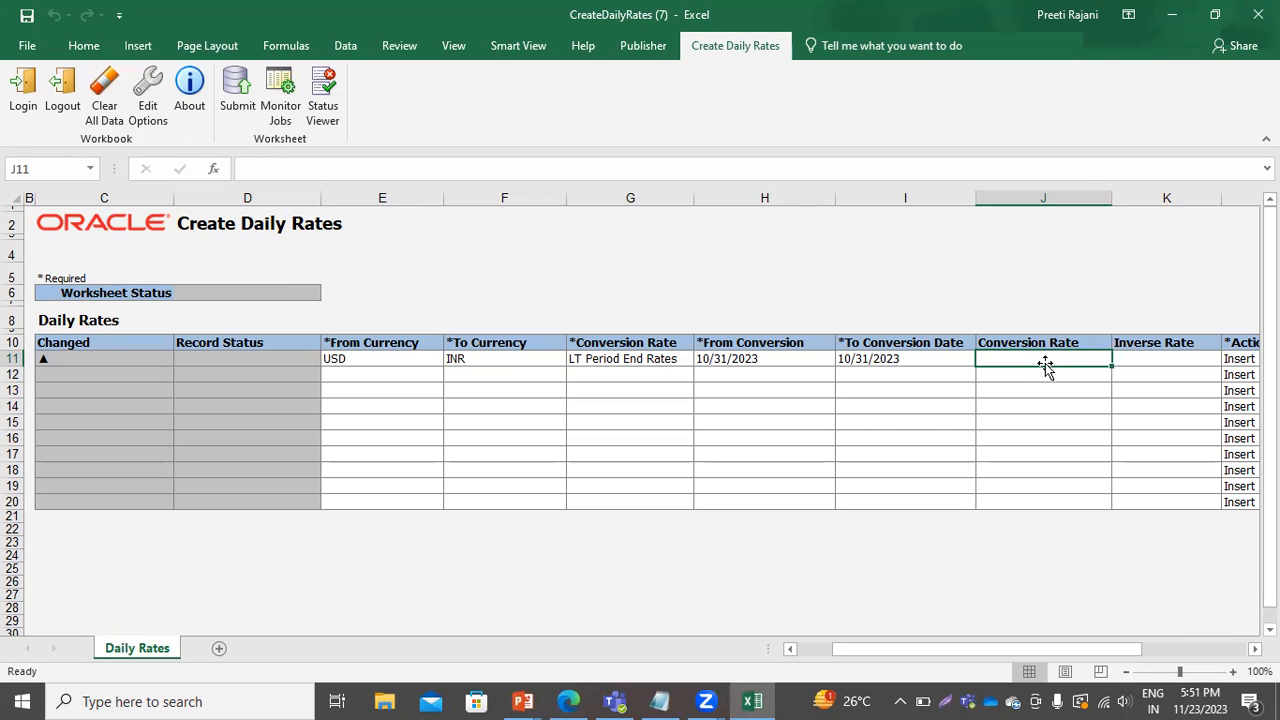
text(75)
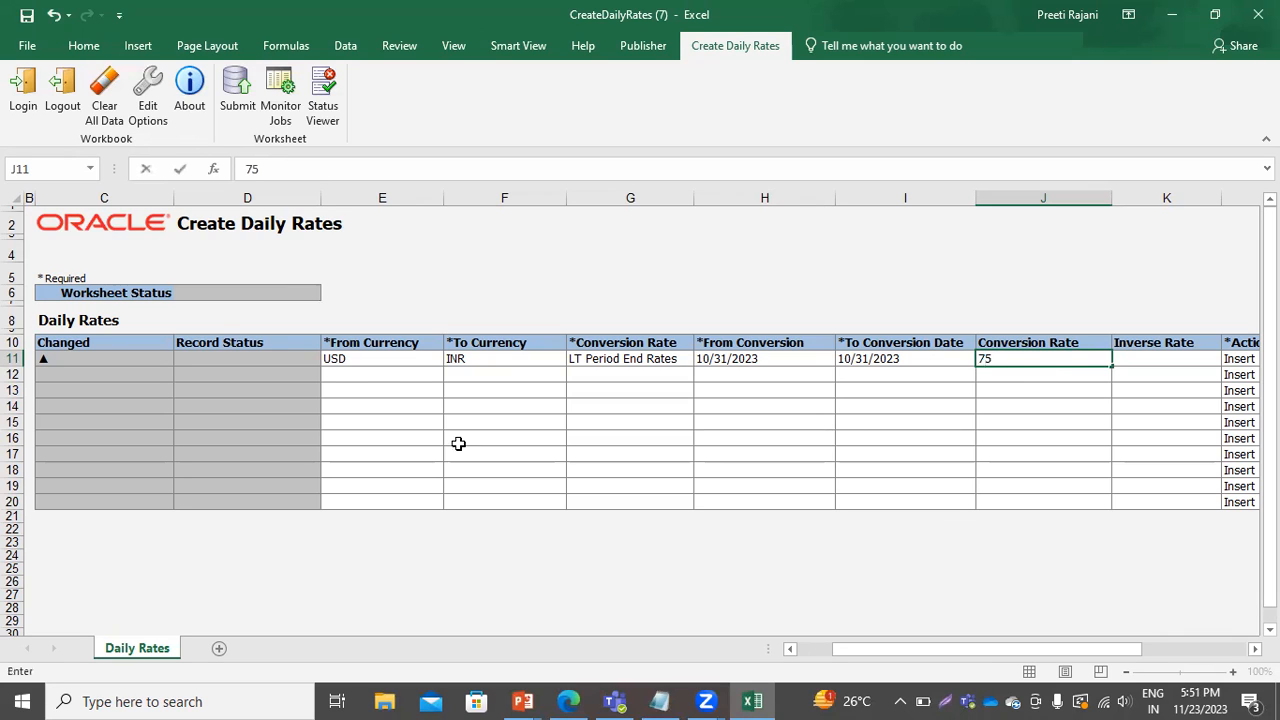
Copy the USD and INR currency pair into the second rate row.
click(371, 373)
click(365, 358)
drag(365, 358, 486, 357)
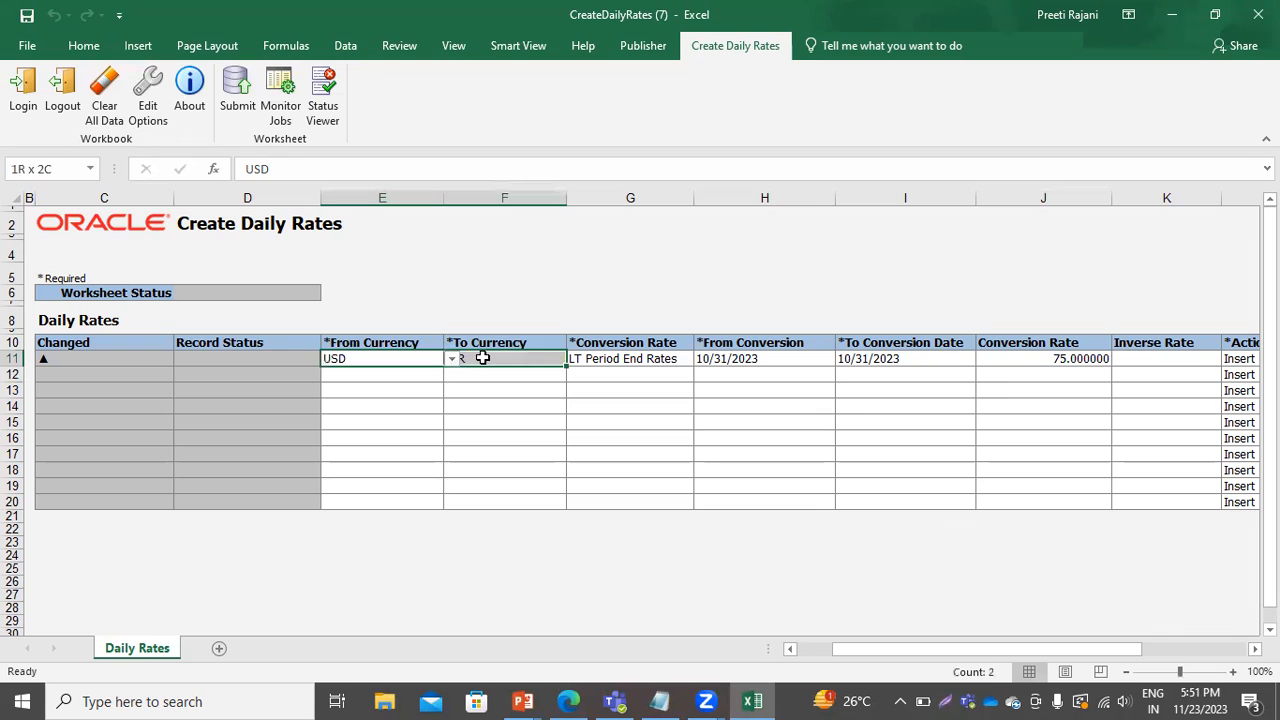
key(ctrl+c)
click(411, 371)
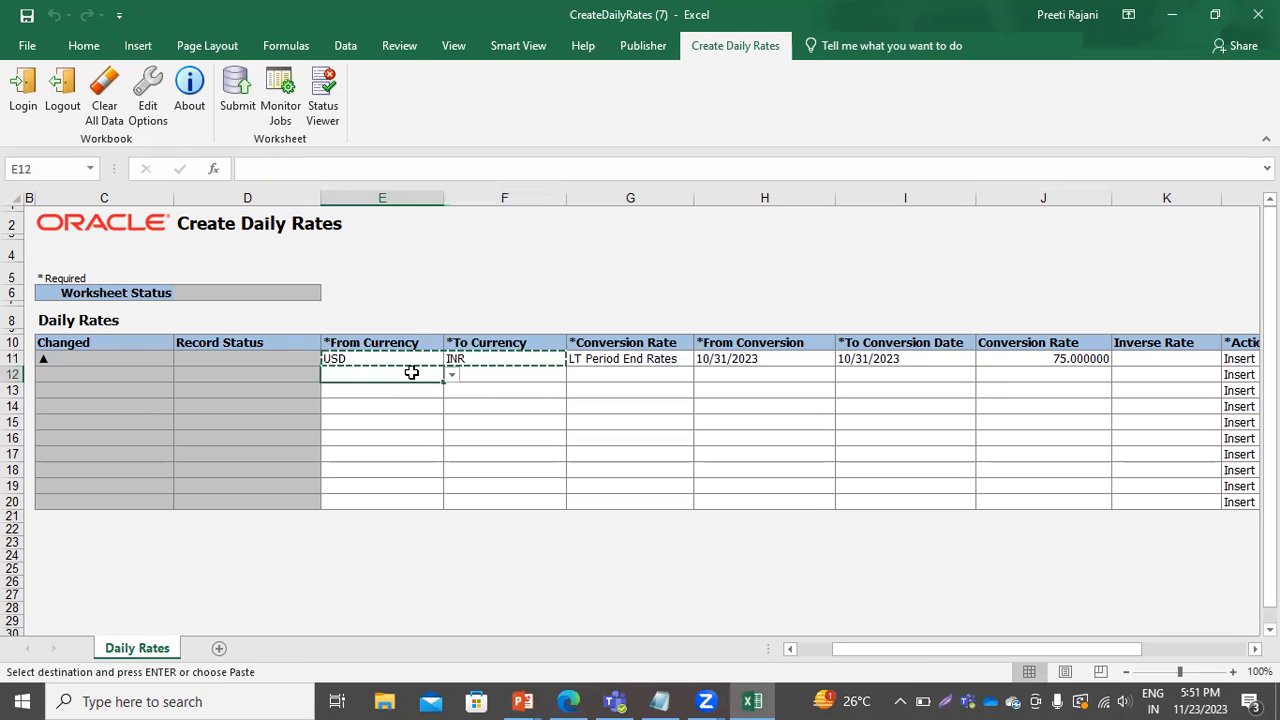
key(Return)
Set the second row's rate type to LT Period Avg Rates and copy the 10/31/2023 conversion dates into it.
click(621, 377)
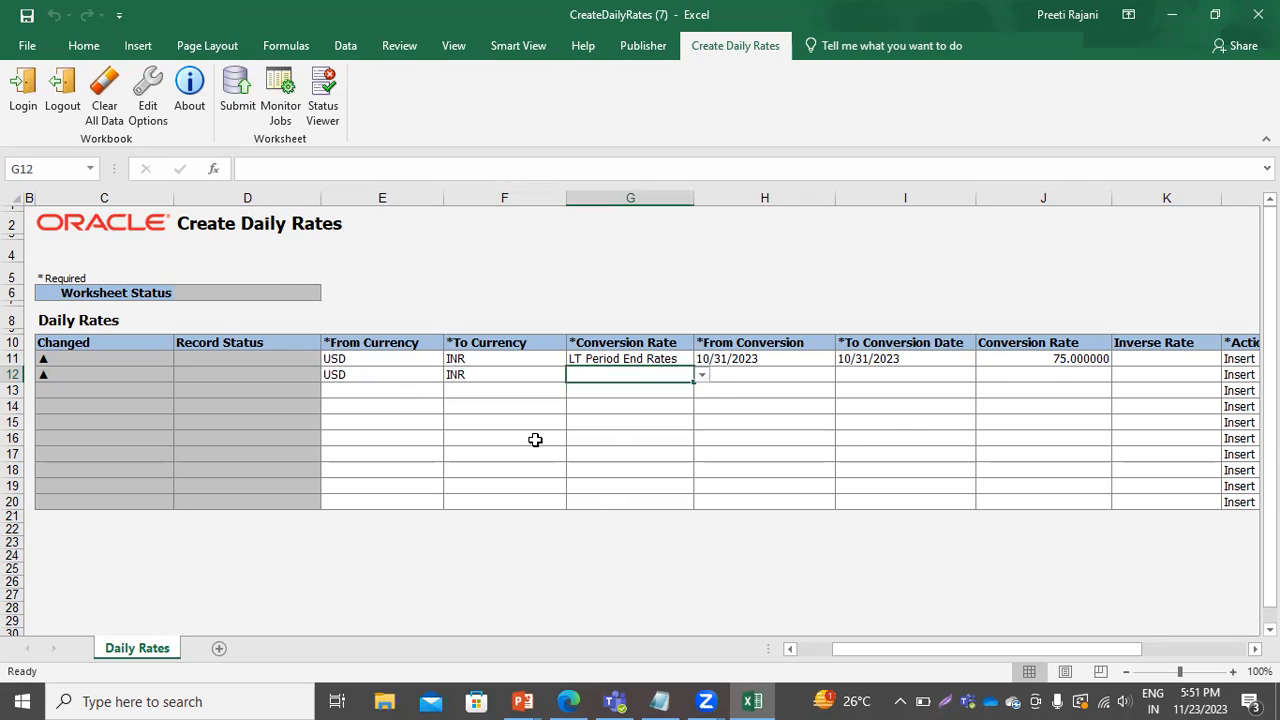
click(702, 377)
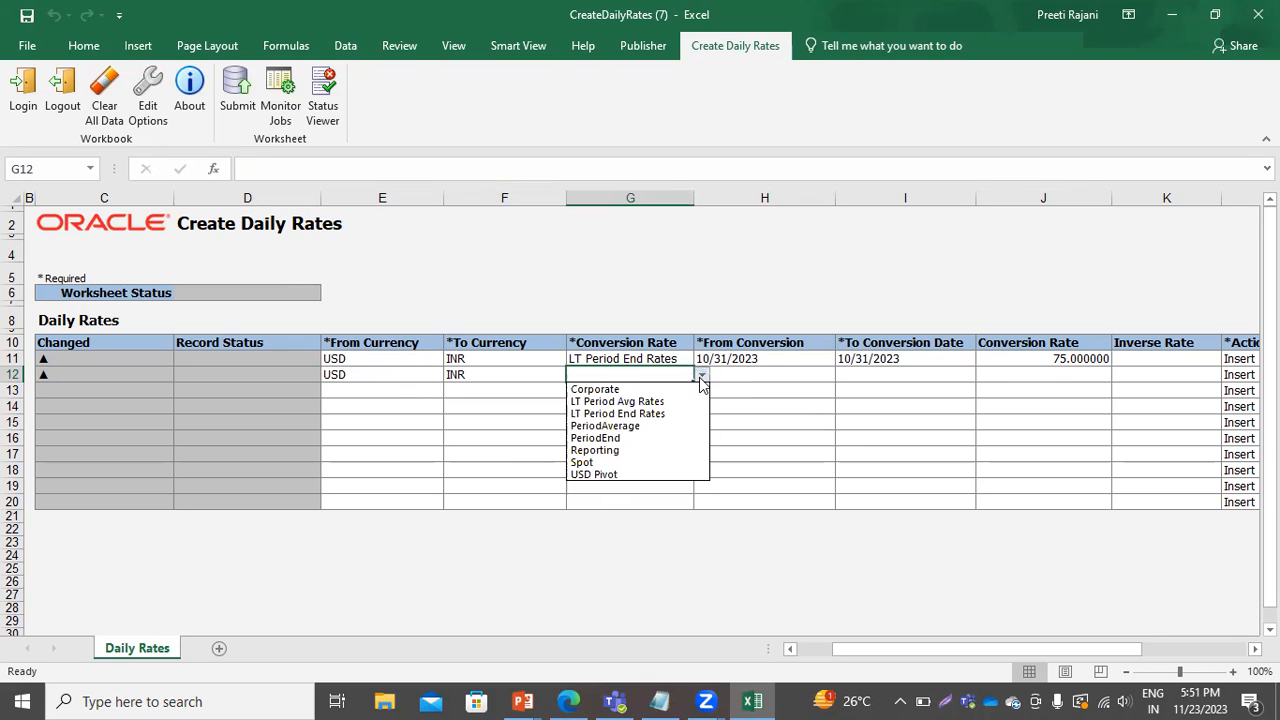
click(648, 401)
drag(720, 358, 887, 370)
key(ctrl+c)
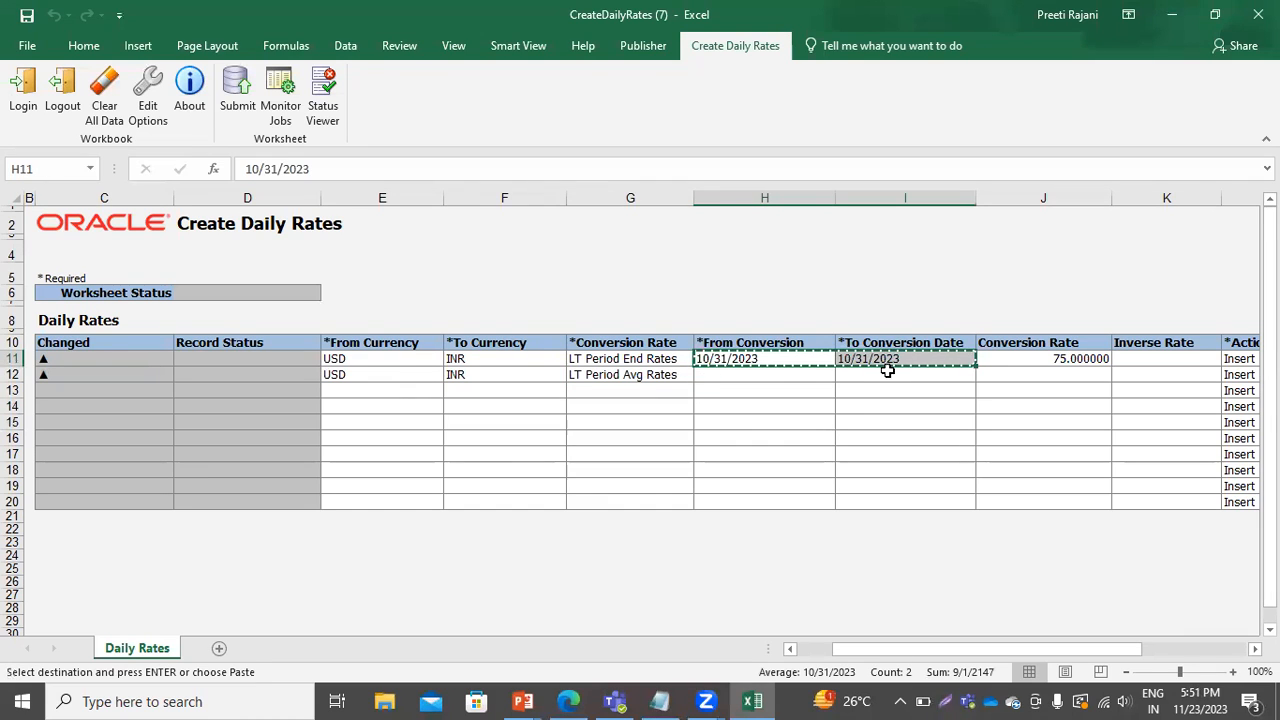
click(777, 374)
key(Return)
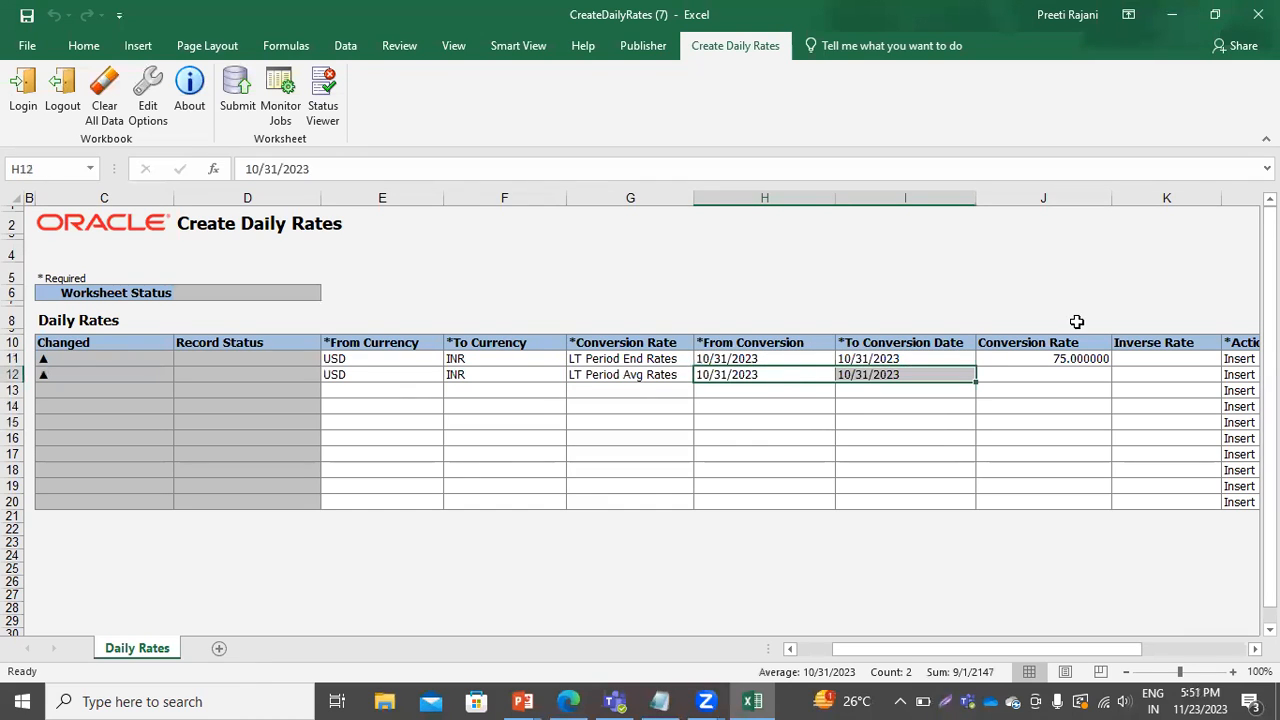
Set the second row's conversion rate to 72.
click(1007, 374)
text(752)
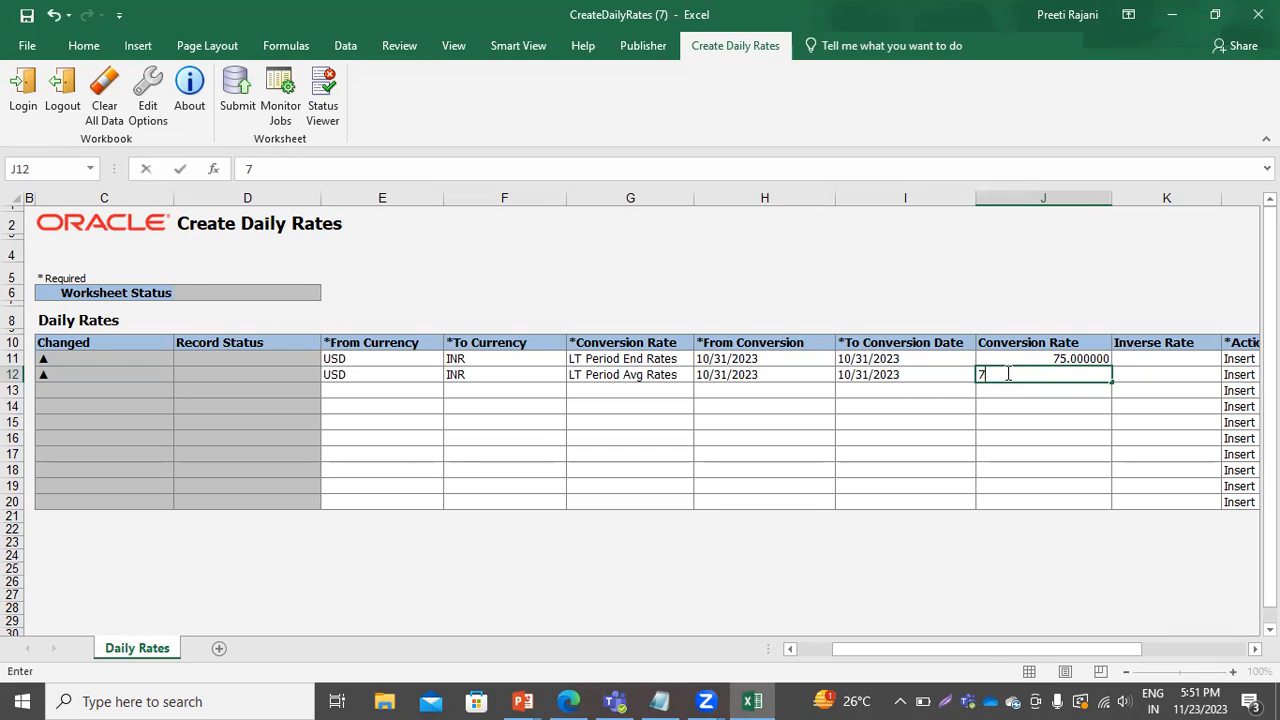
click(888, 303)
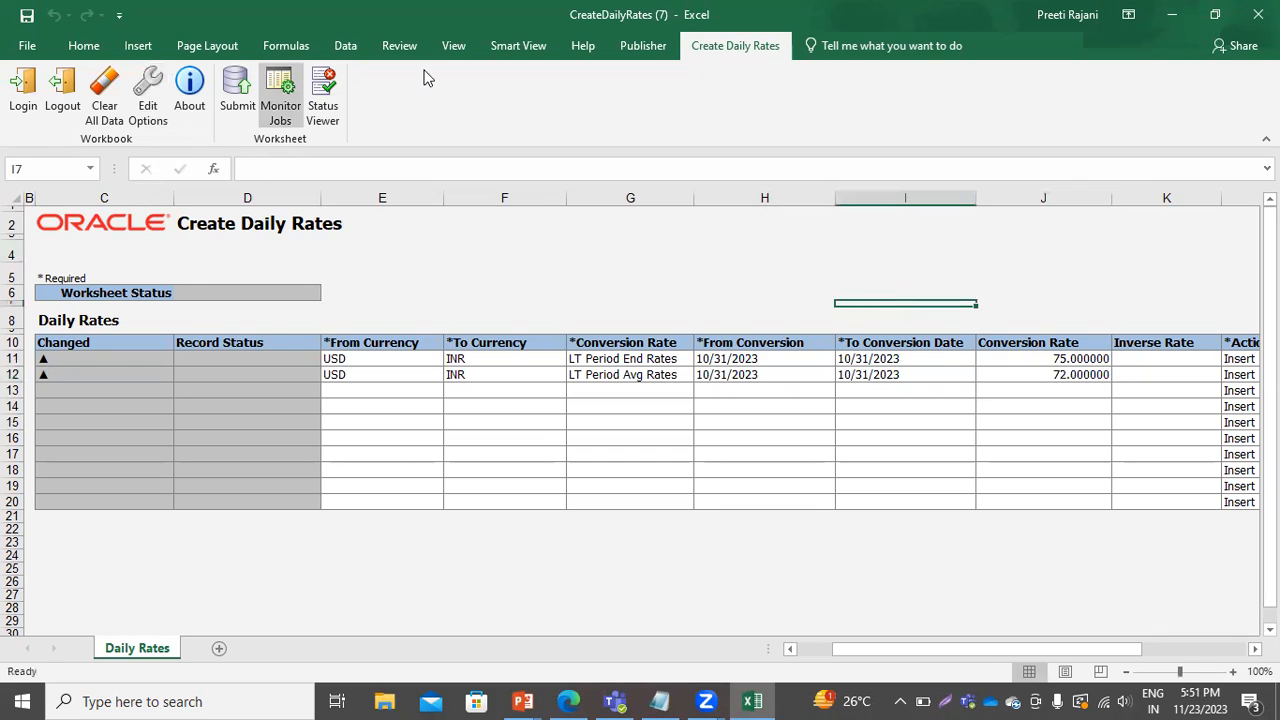
Submit the two daily rate rows to Oracle and acknowledge the confirmation.
click(237, 90)
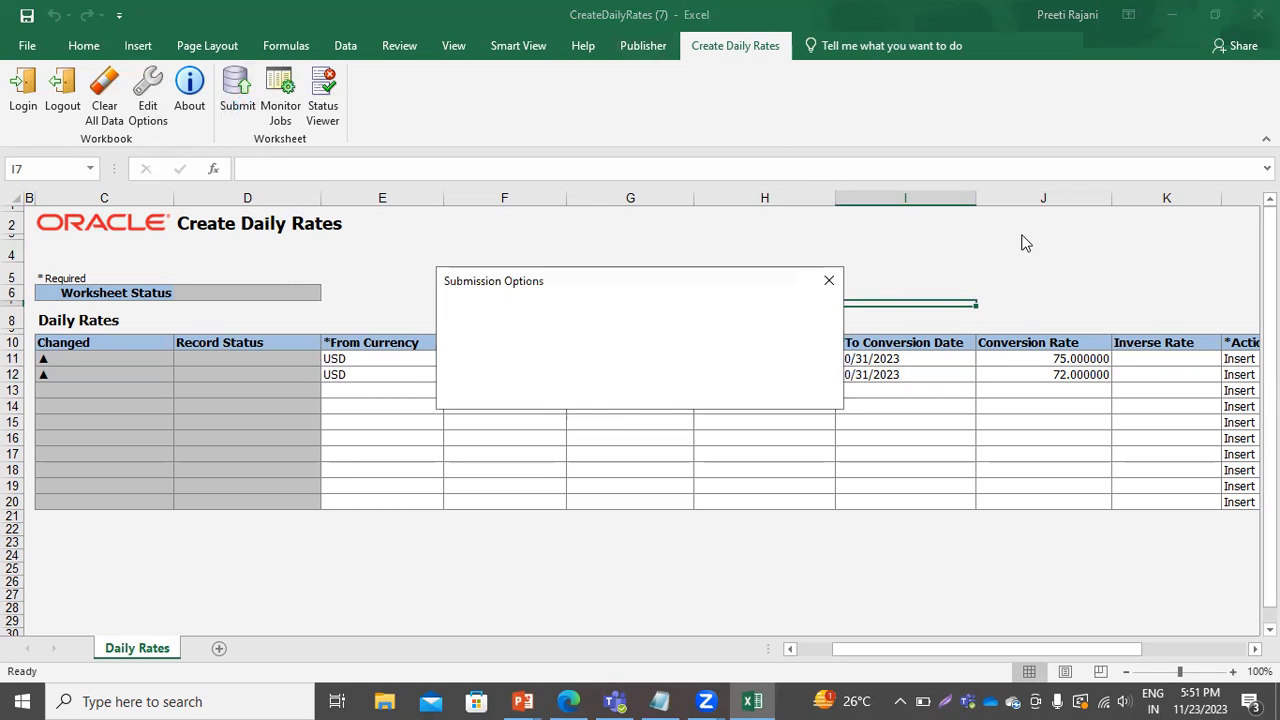
click(575, 400)
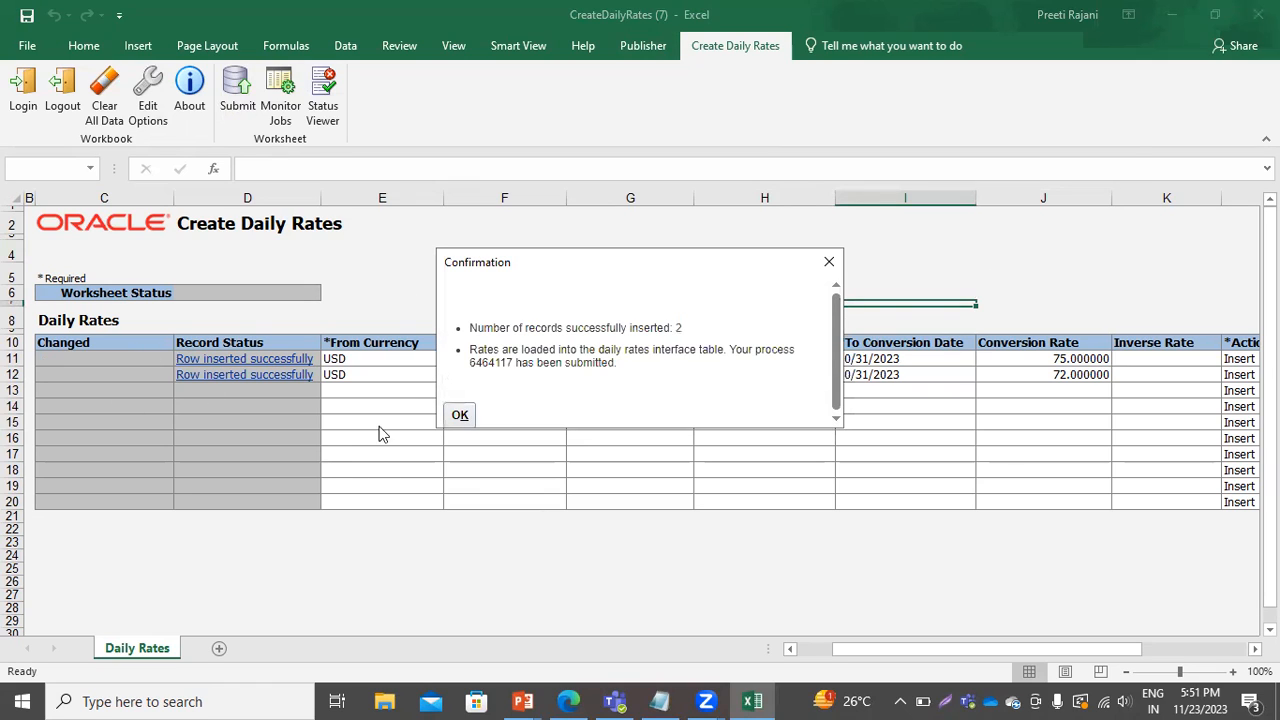
click(469, 411)
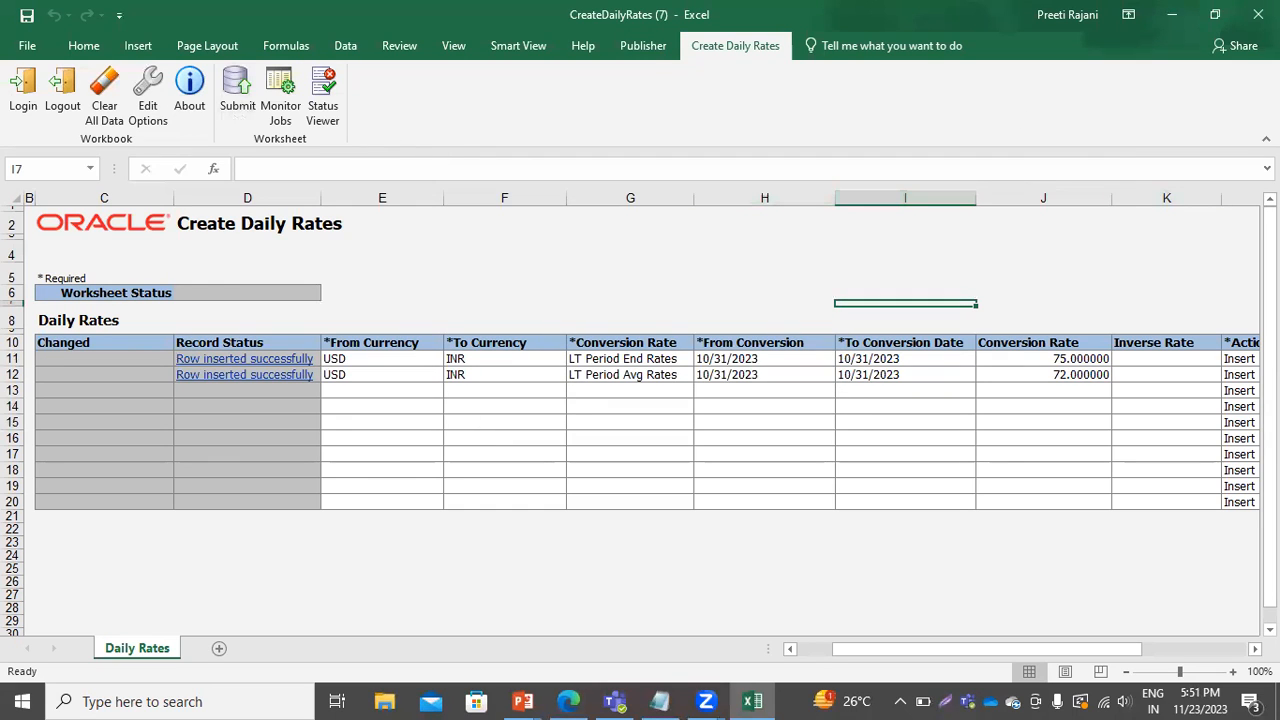
In the Currency Rates Manager's Historical Rates tab, select US Primary Ledger as the ledger.
click(566, 374)
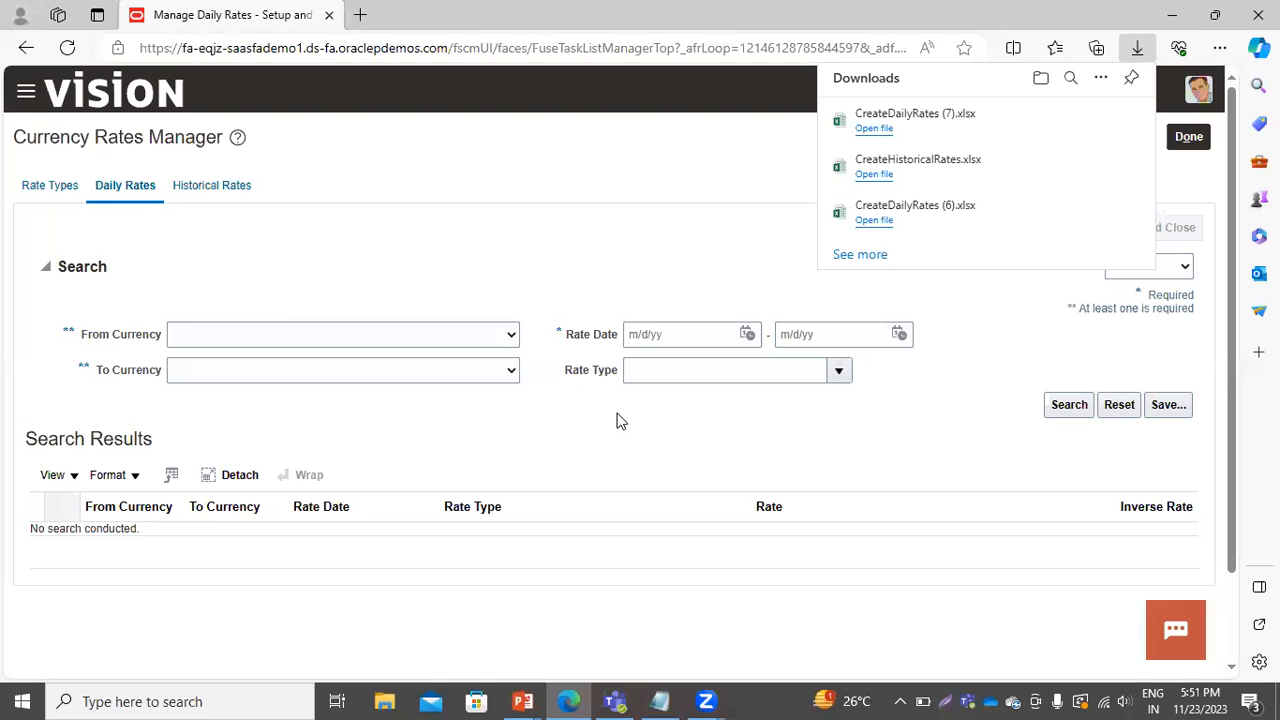
click(210, 190)
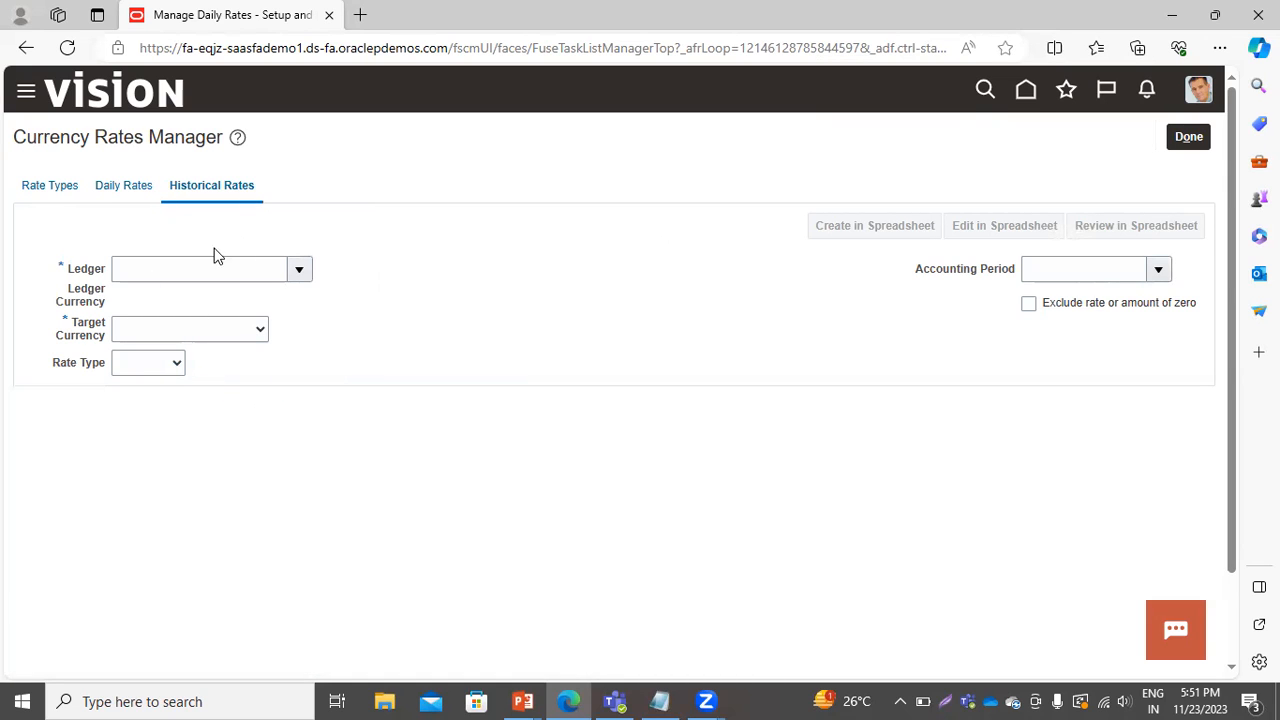
click(298, 270)
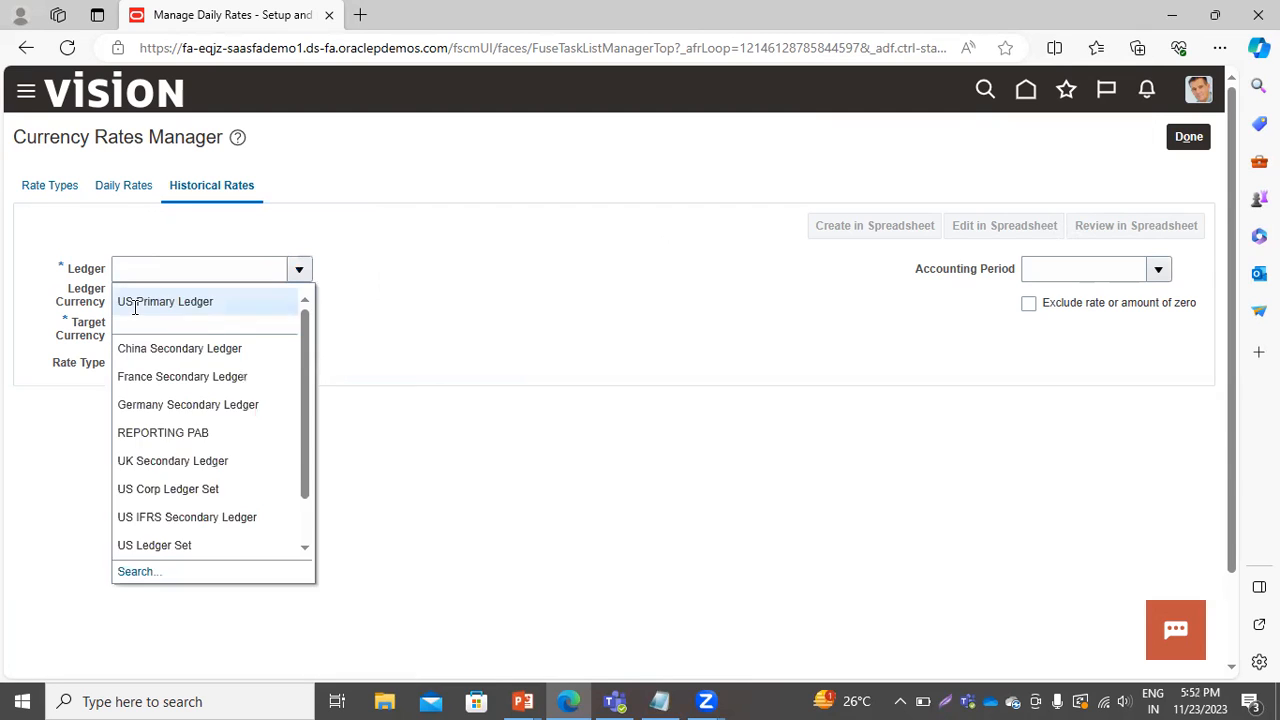
click(135, 304)
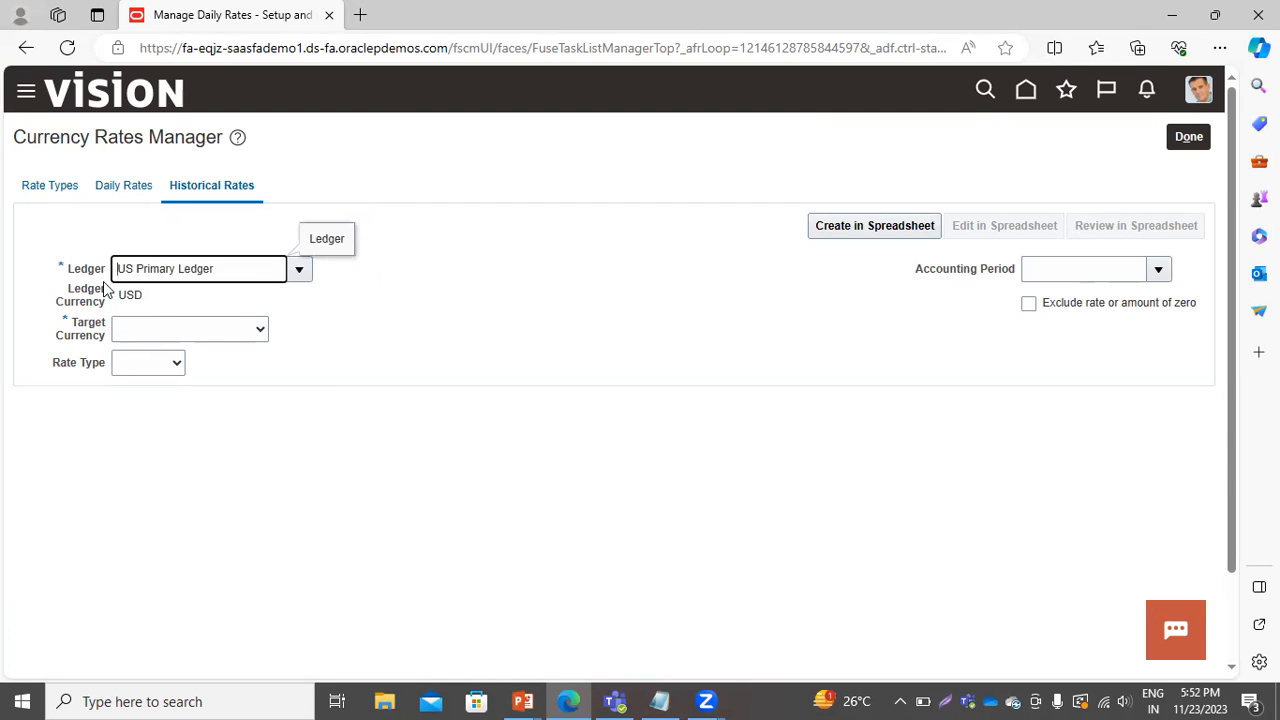
Set the target currency to INR - Indian Rupee and the rate type to Historical.
click(221, 341)
text(in)
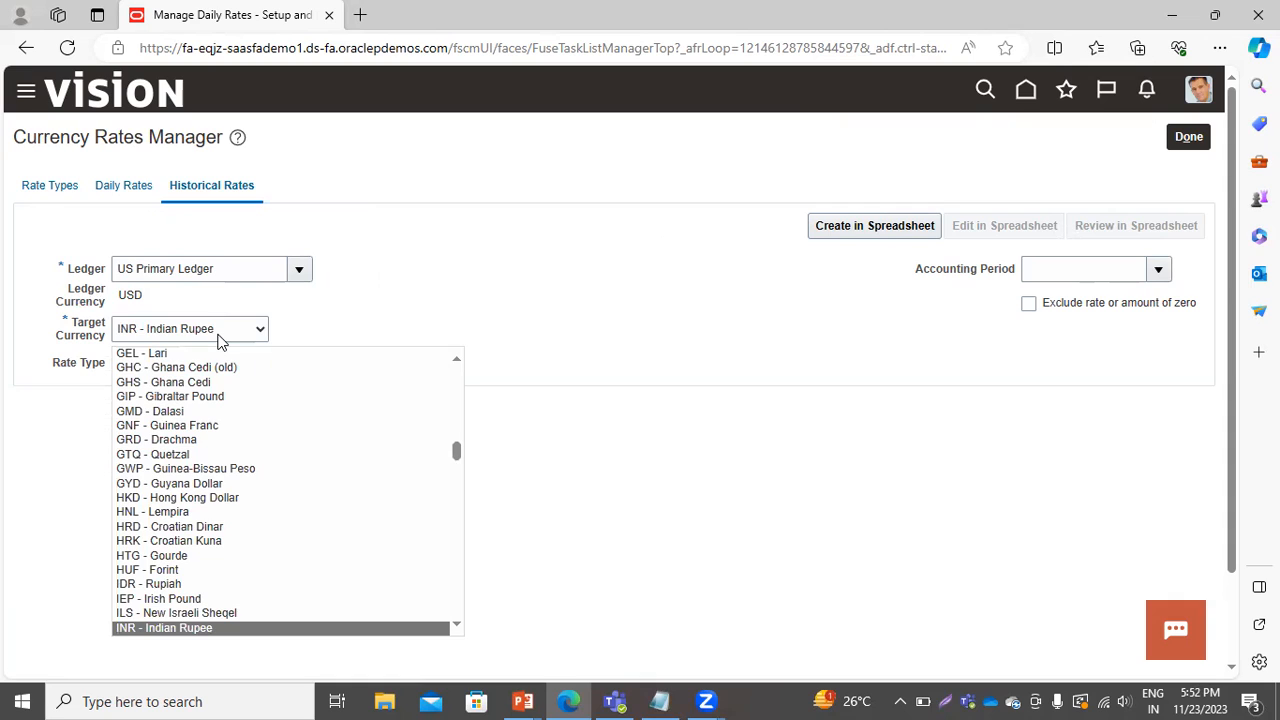
click(218, 334)
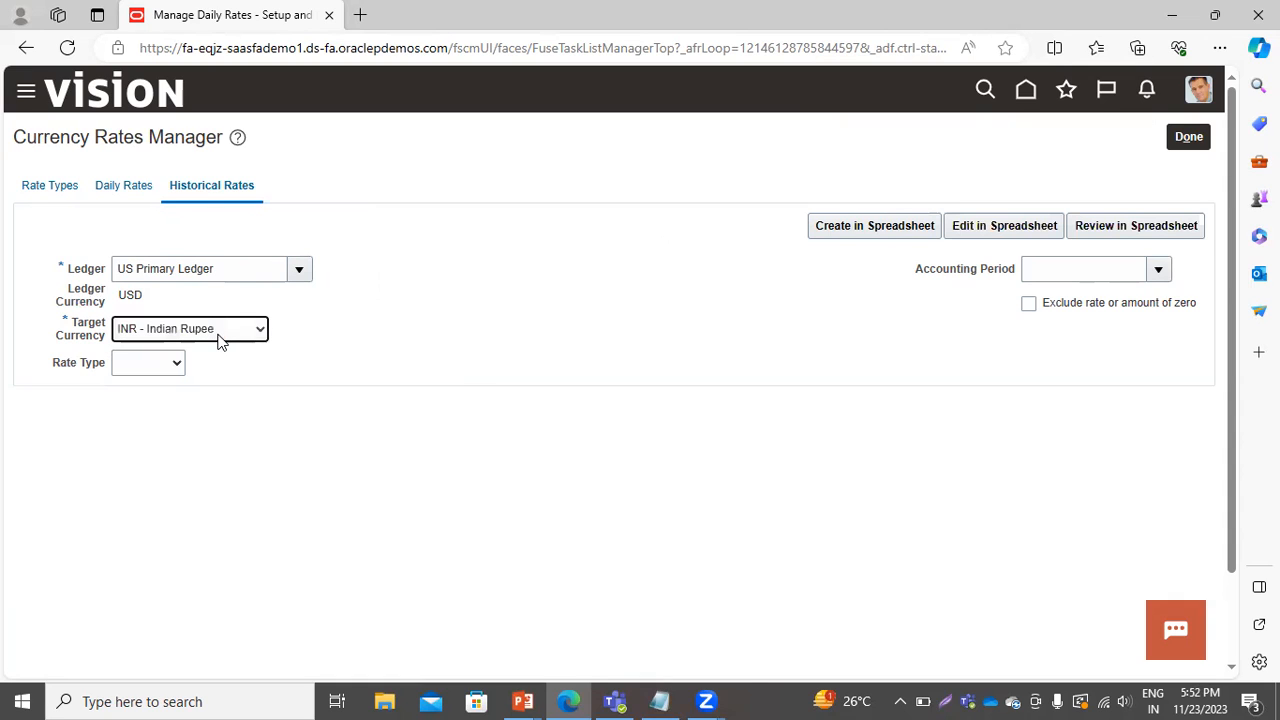
click(147, 367)
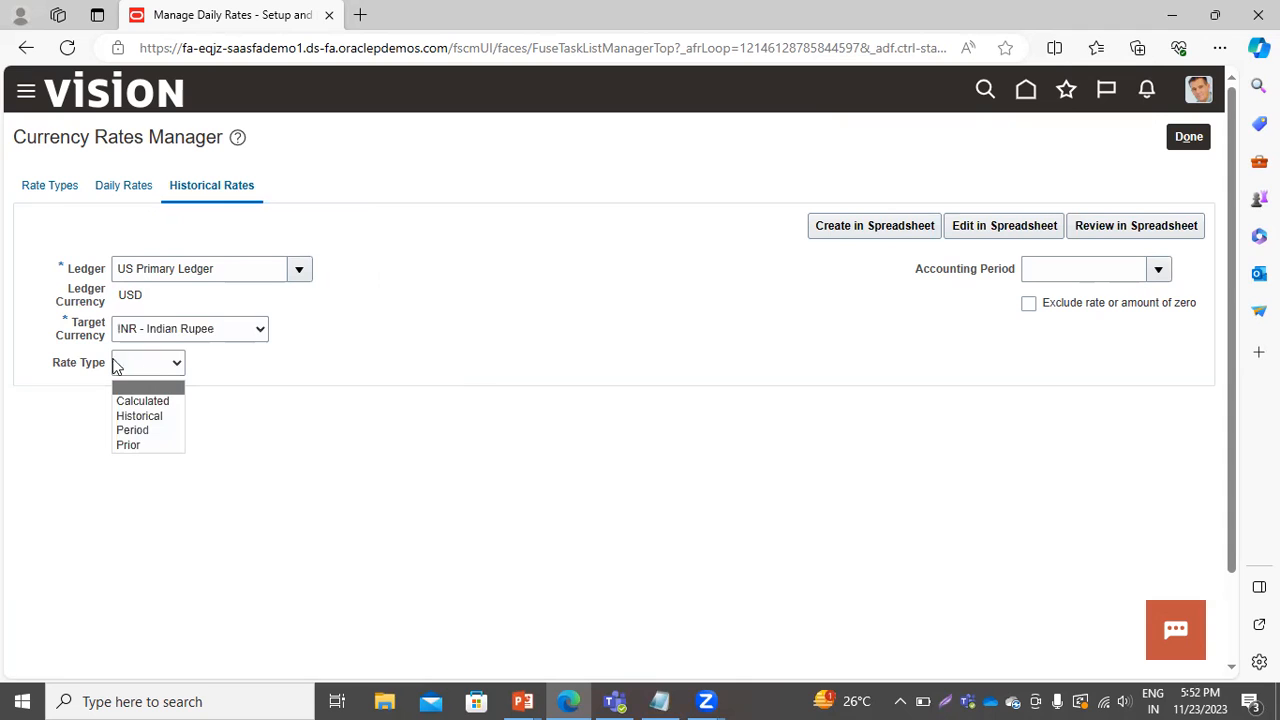
click(139, 416)
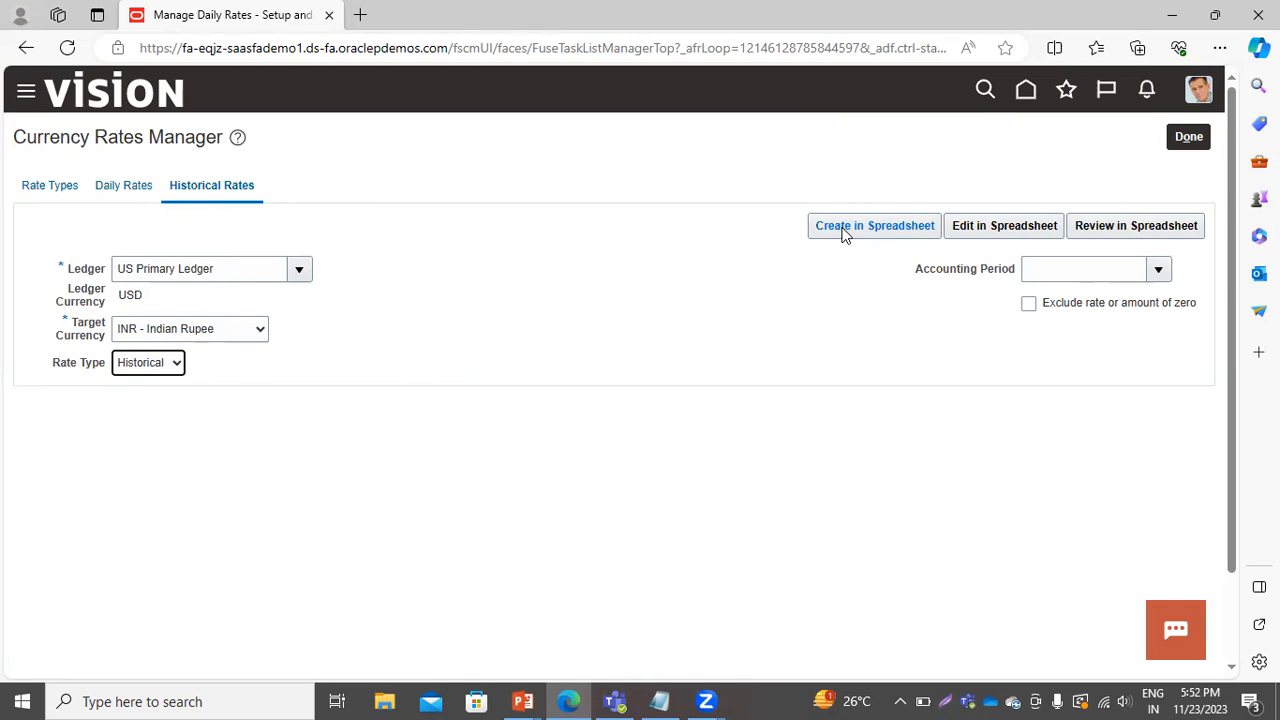
Download and open the Review Historical Rates spreadsheet.
click(1188, 226)
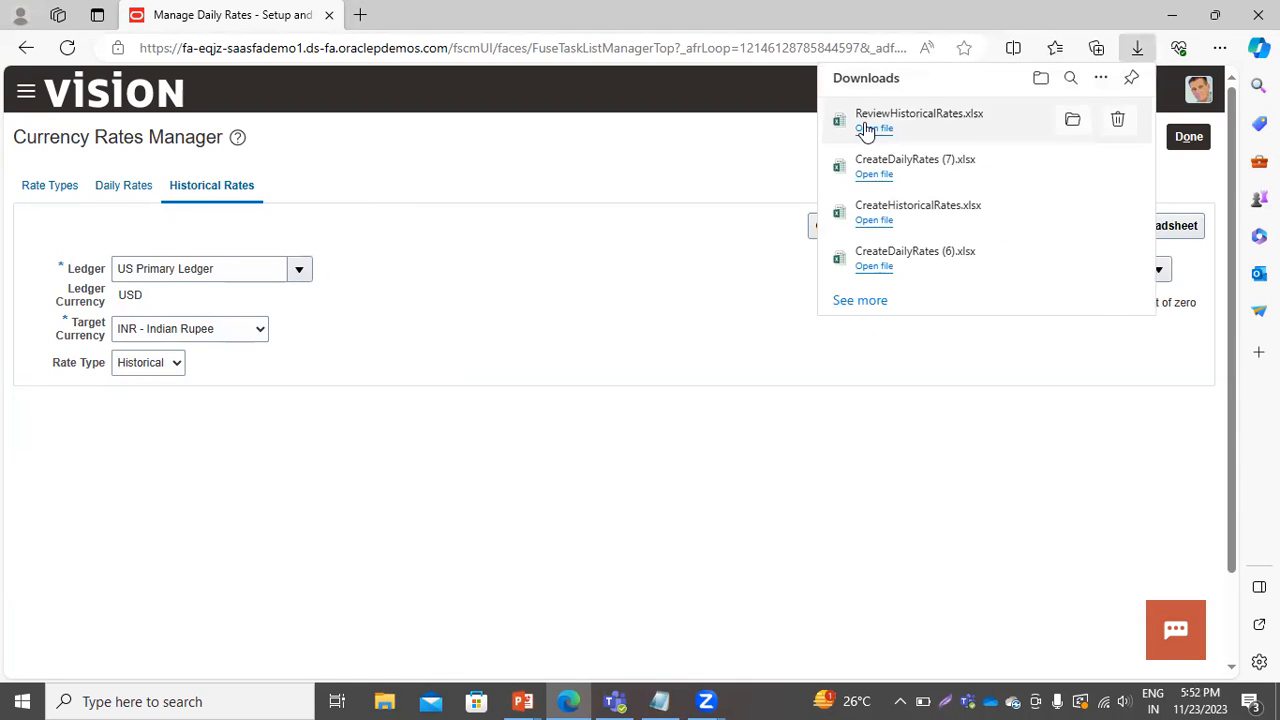
click(875, 129)
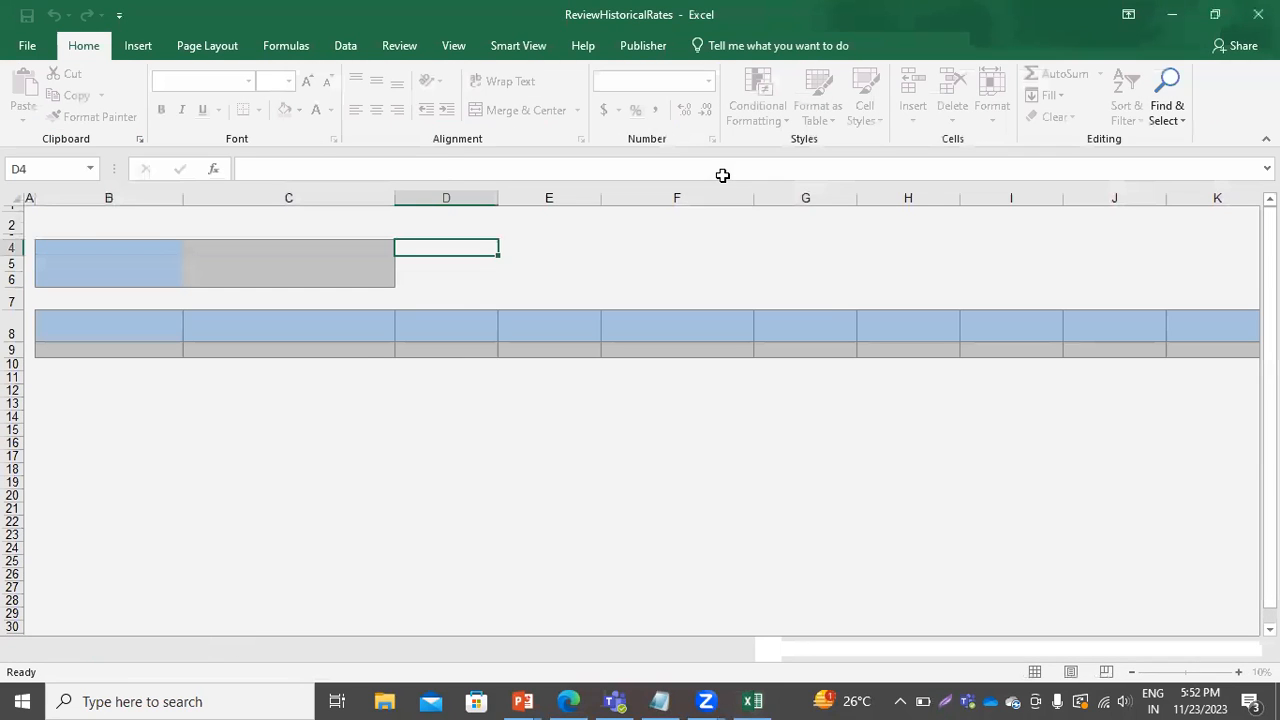
click(729, 447)
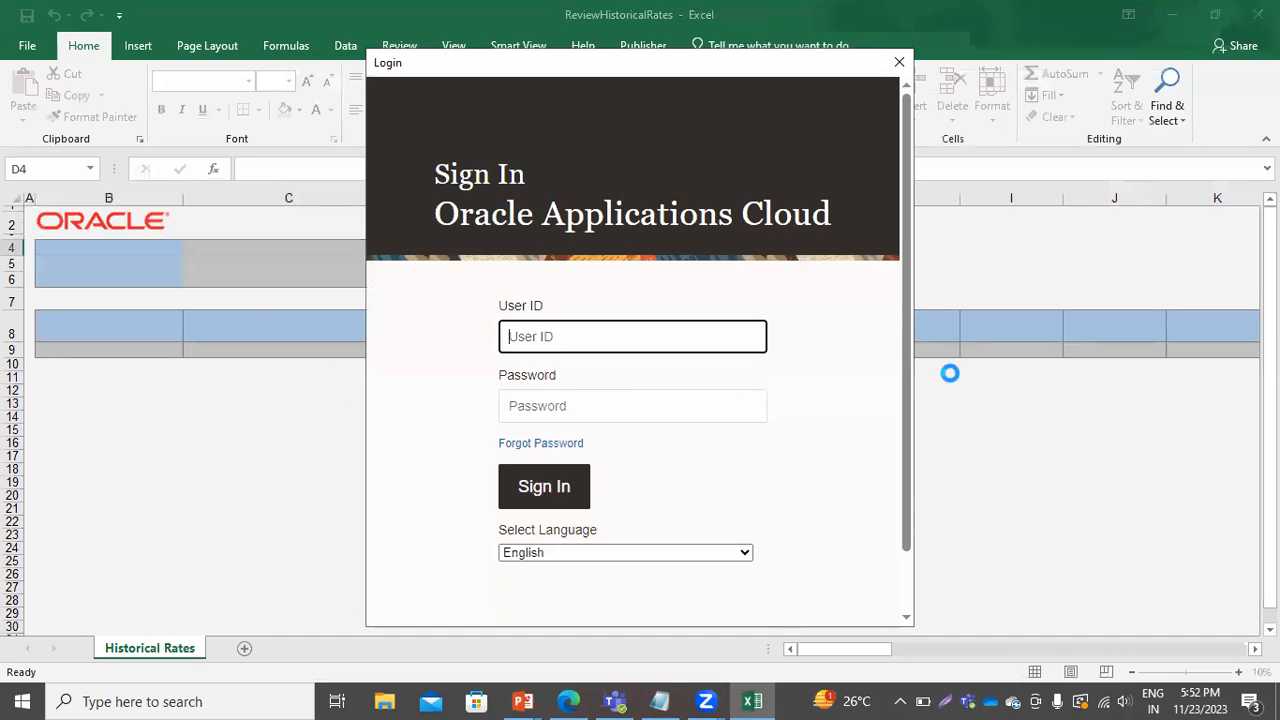
Sign in to Oracle Applications Cloud with the user ID and the account password copied from the notes.
text(casey.brown)
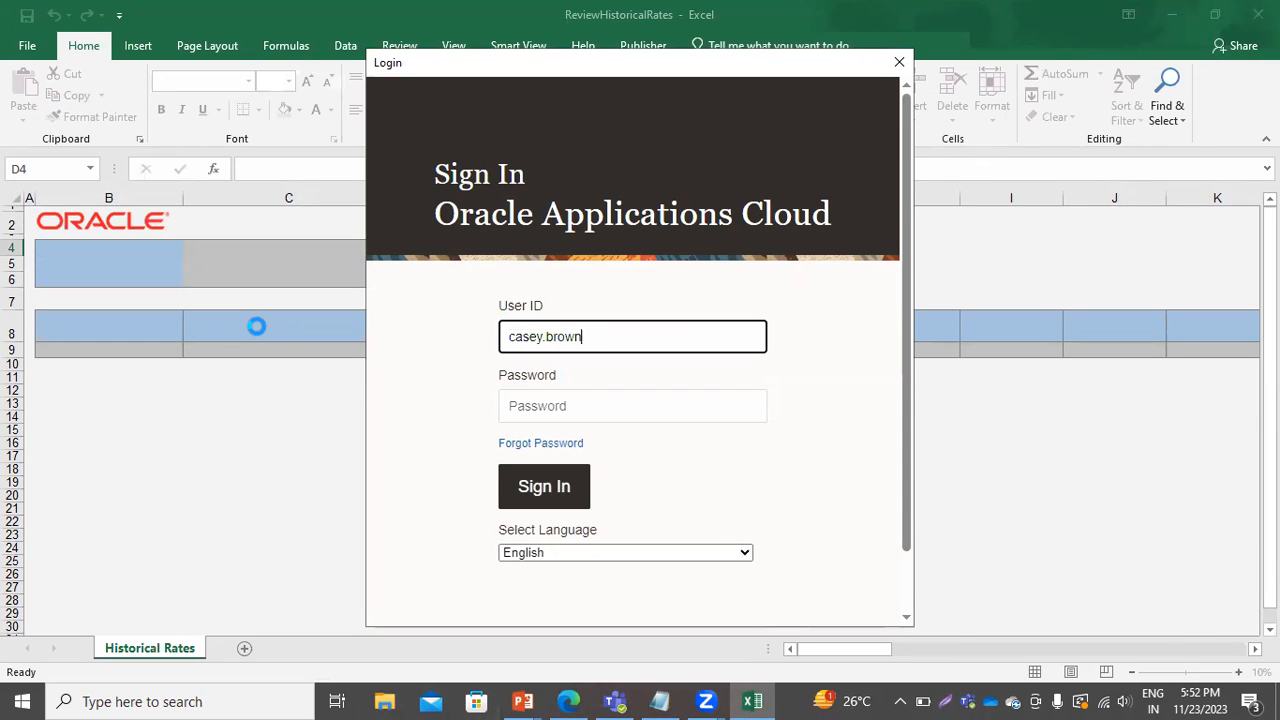
key(Tab)
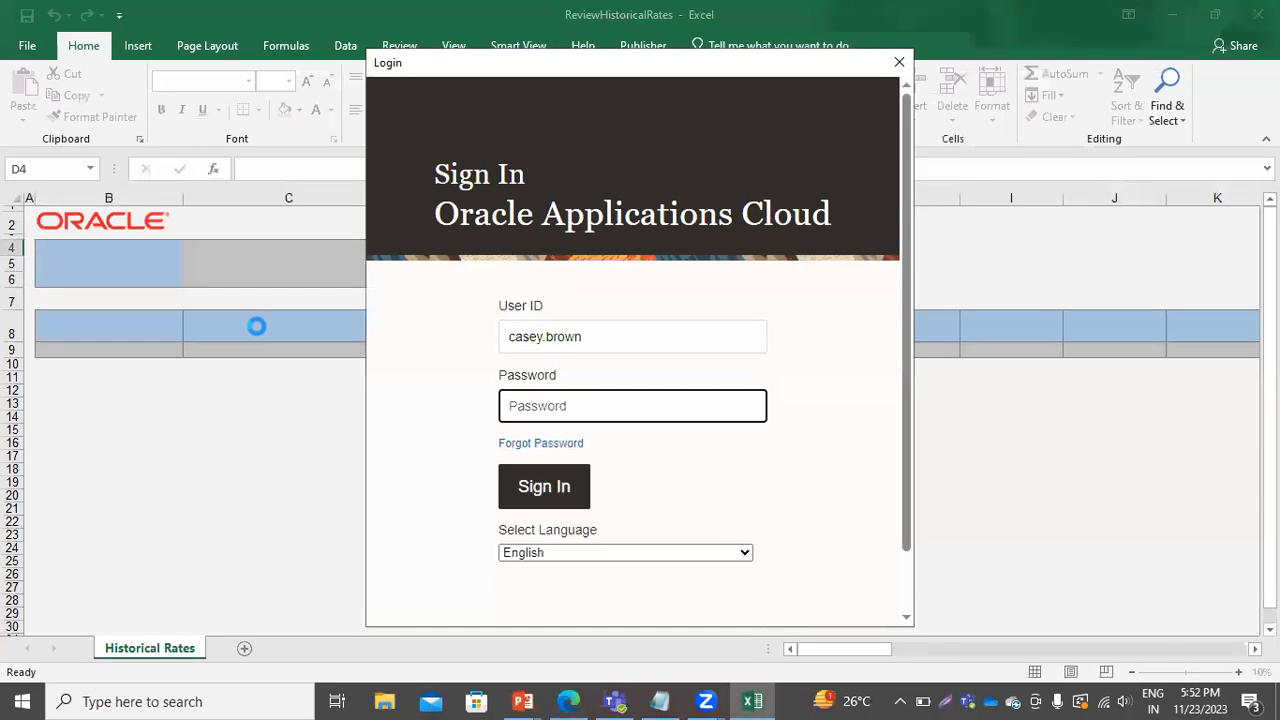
click(659, 701)
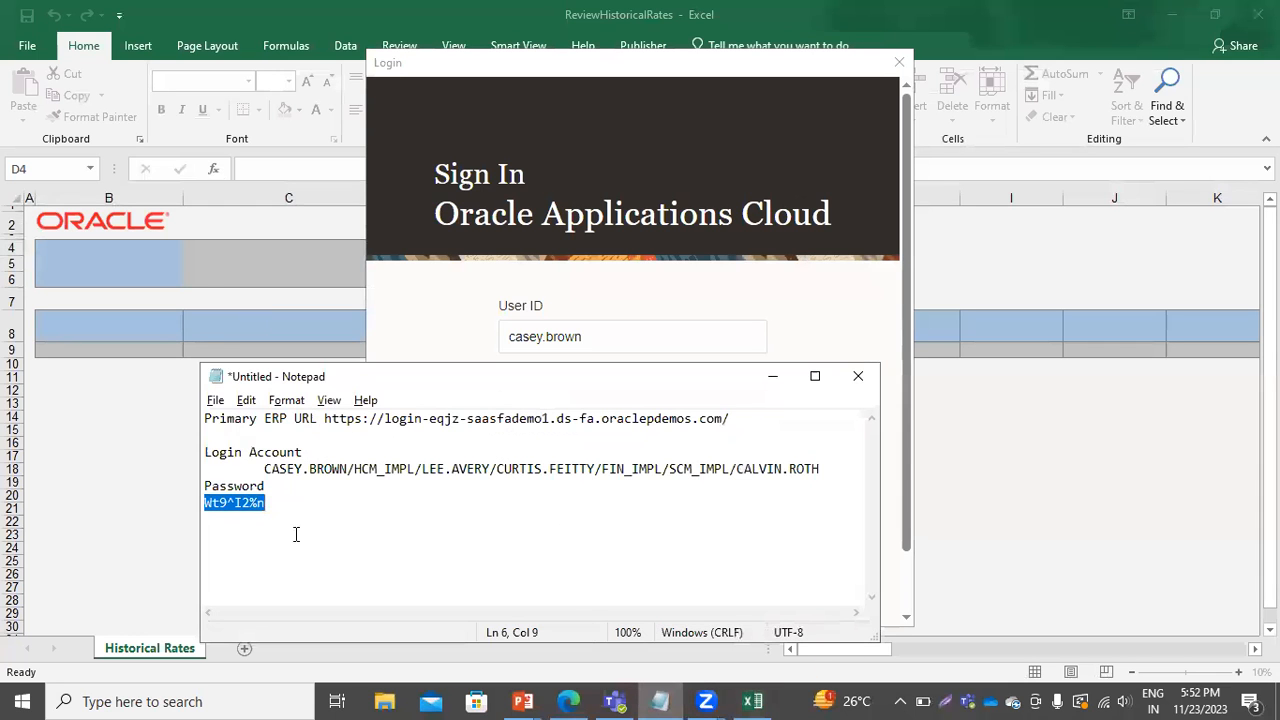
right_click(236, 502)
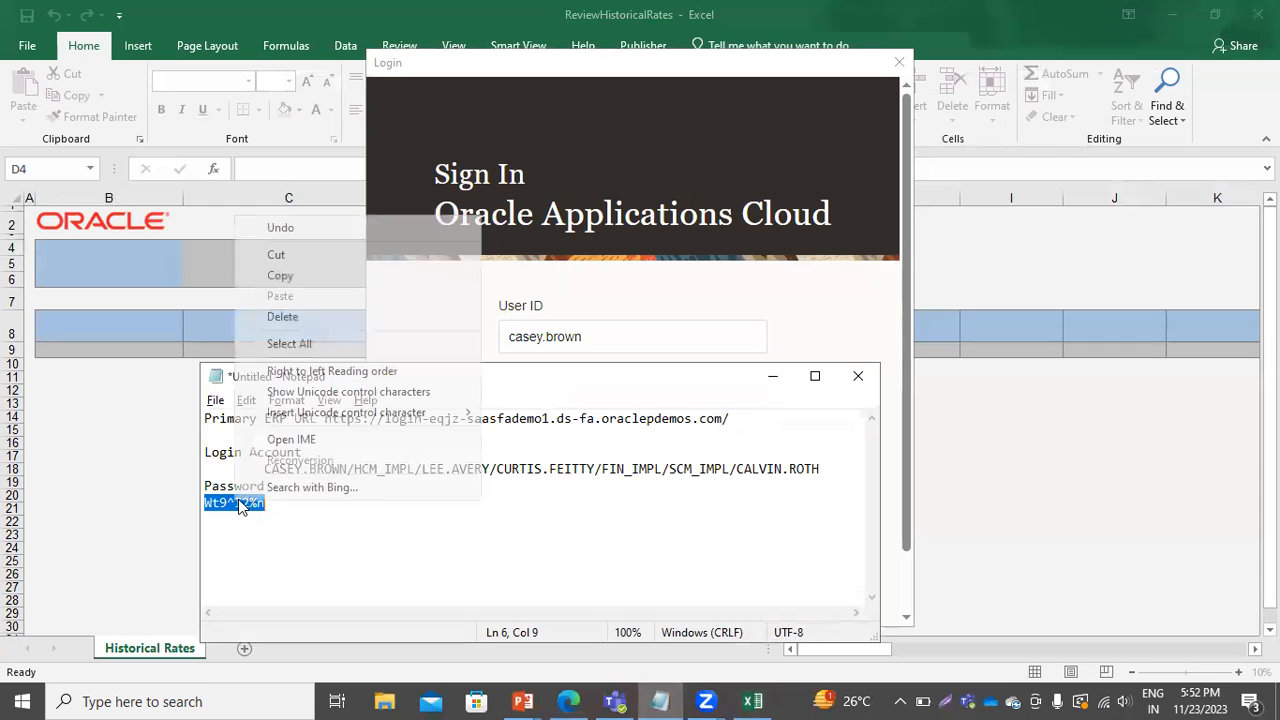
click(292, 278)
click(124, 445)
key(ctrl+v)
click(541, 487)
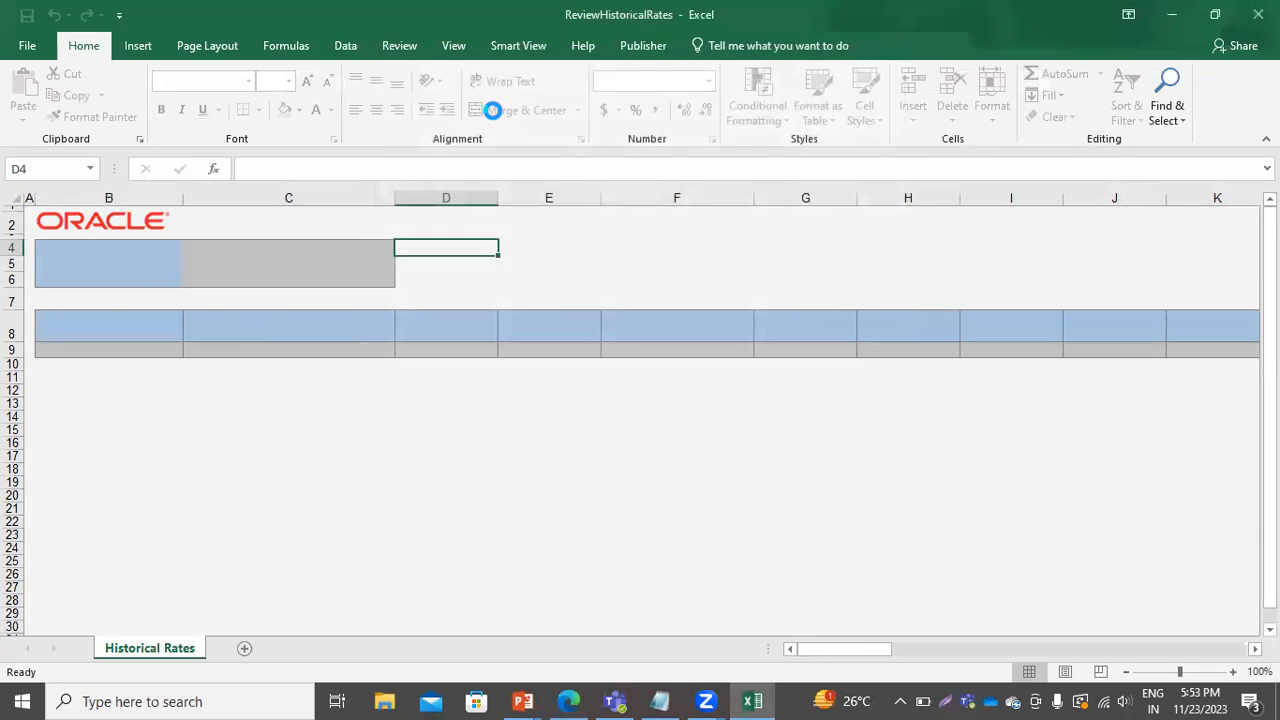
Close the Review Historical Rates workbook without saving.
click(874, 277)
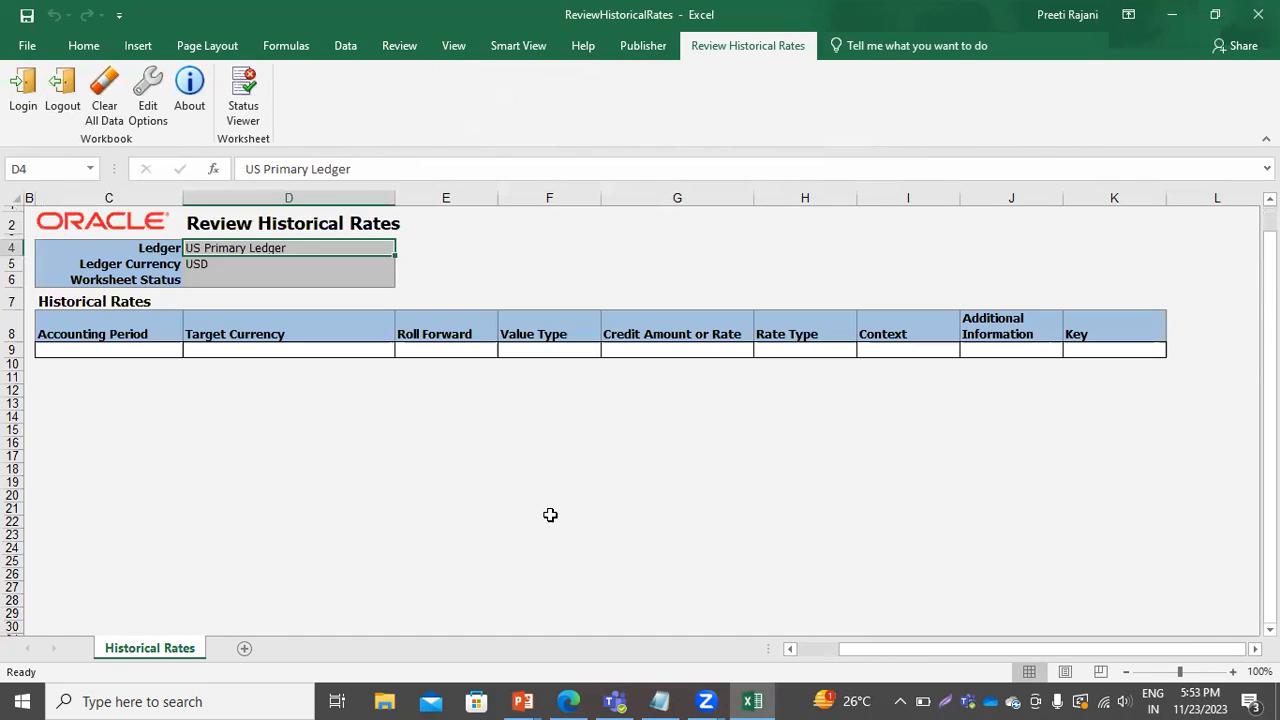
click(207, 278)
click(148, 351)
click(286, 354)
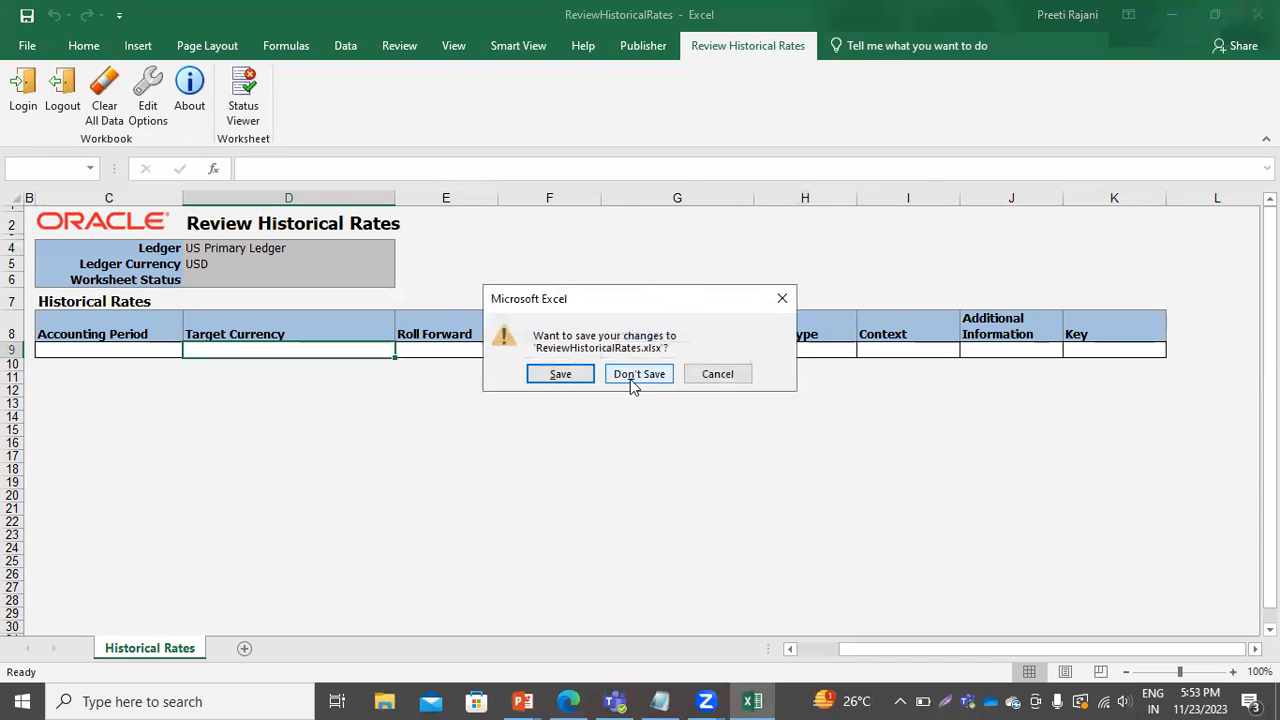
click(630, 375)
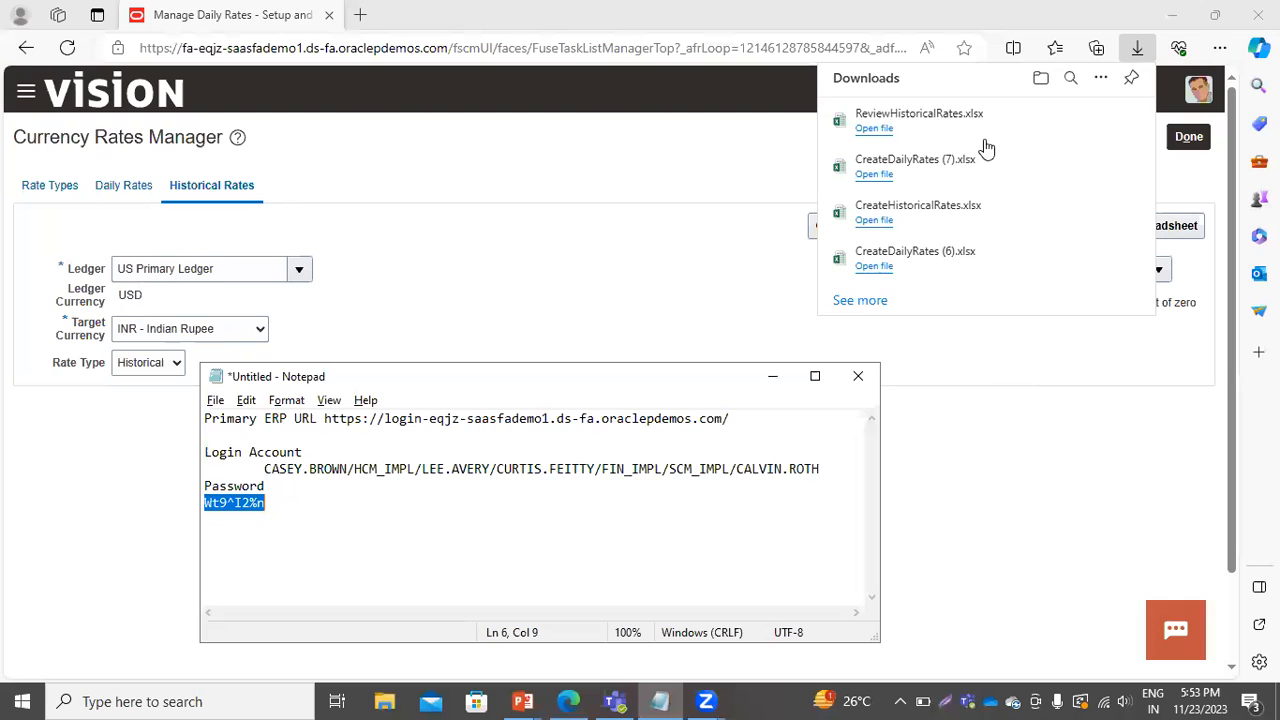
Download and open the Create Historical Rates spreadsheet and connect it to the application.
click(451, 246)
click(851, 225)
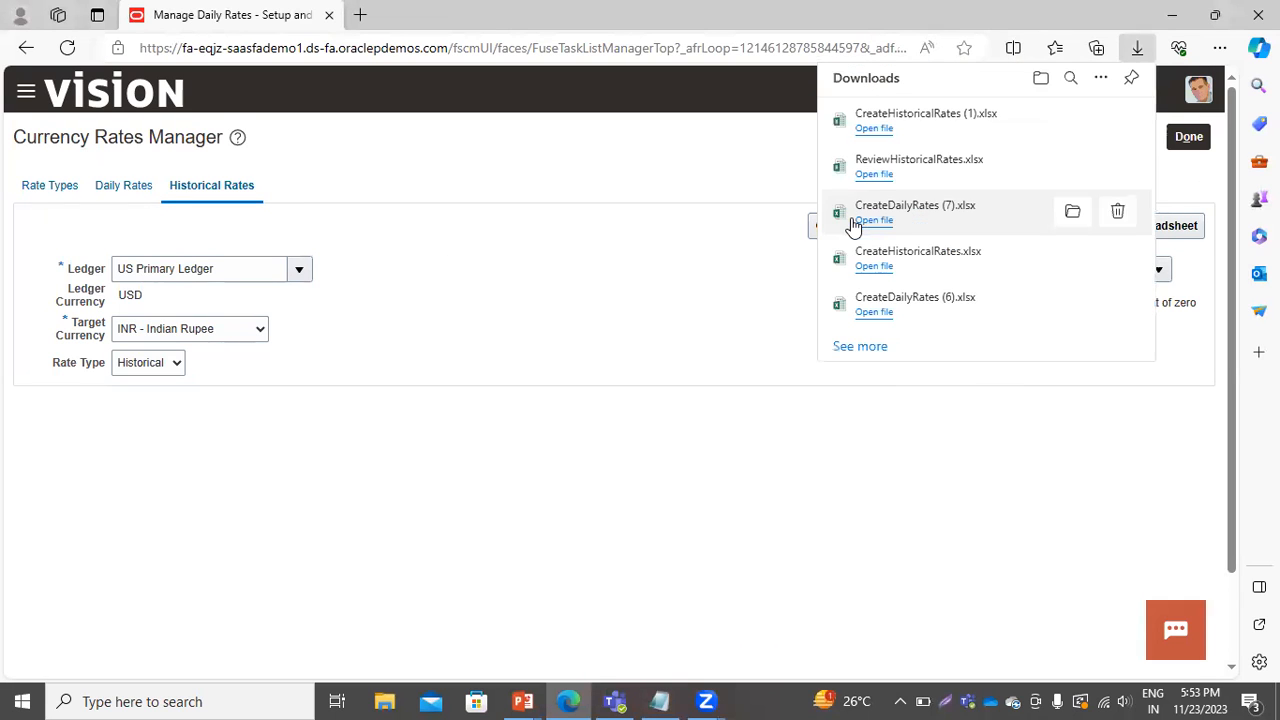
click(875, 130)
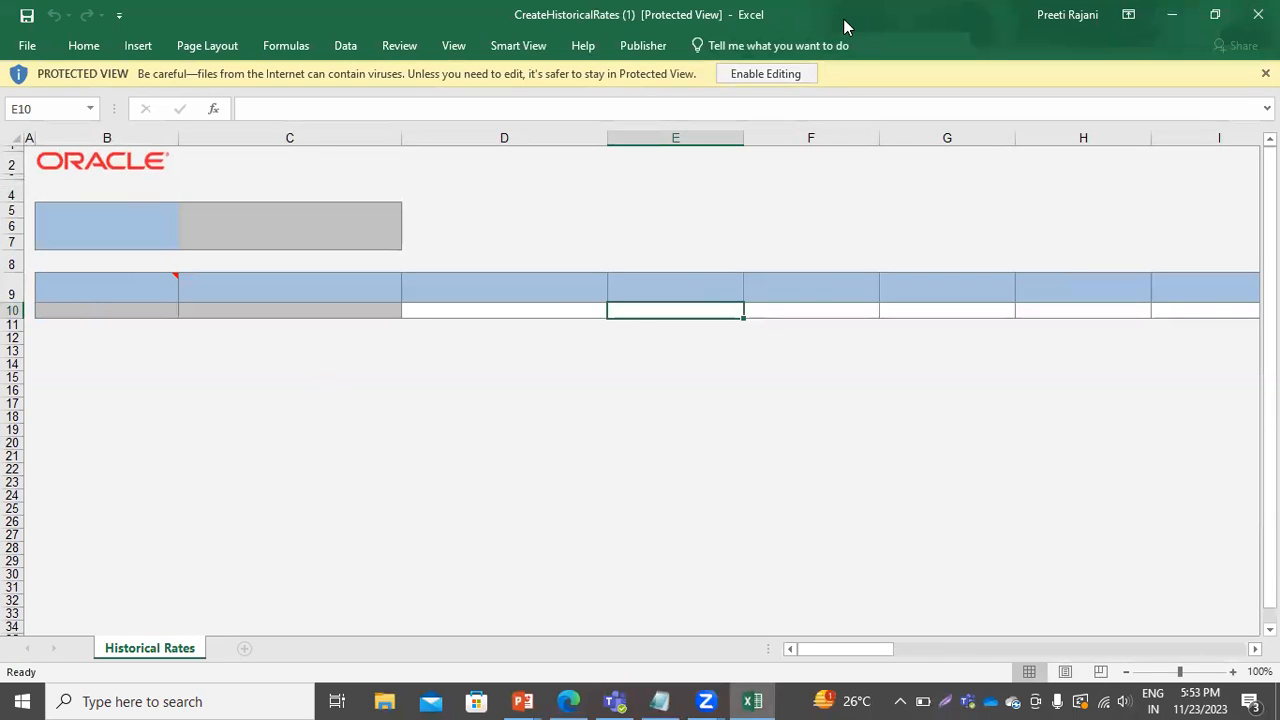
click(766, 74)
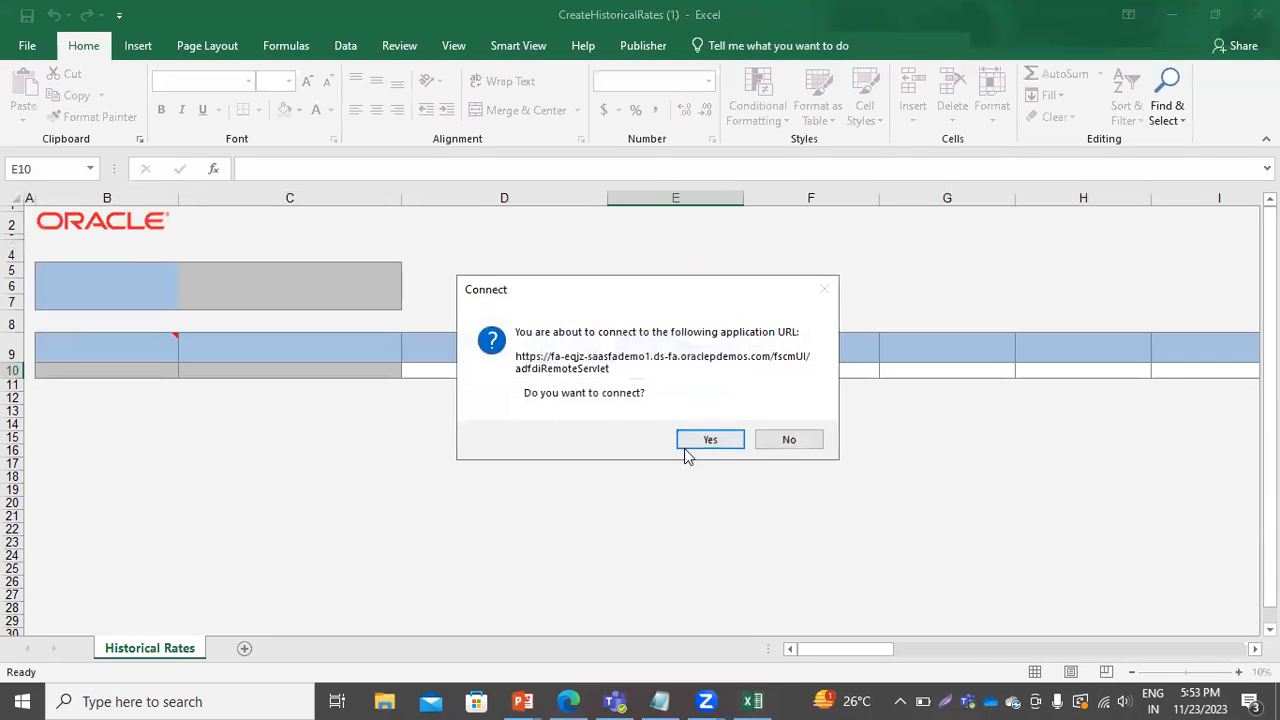
click(706, 438)
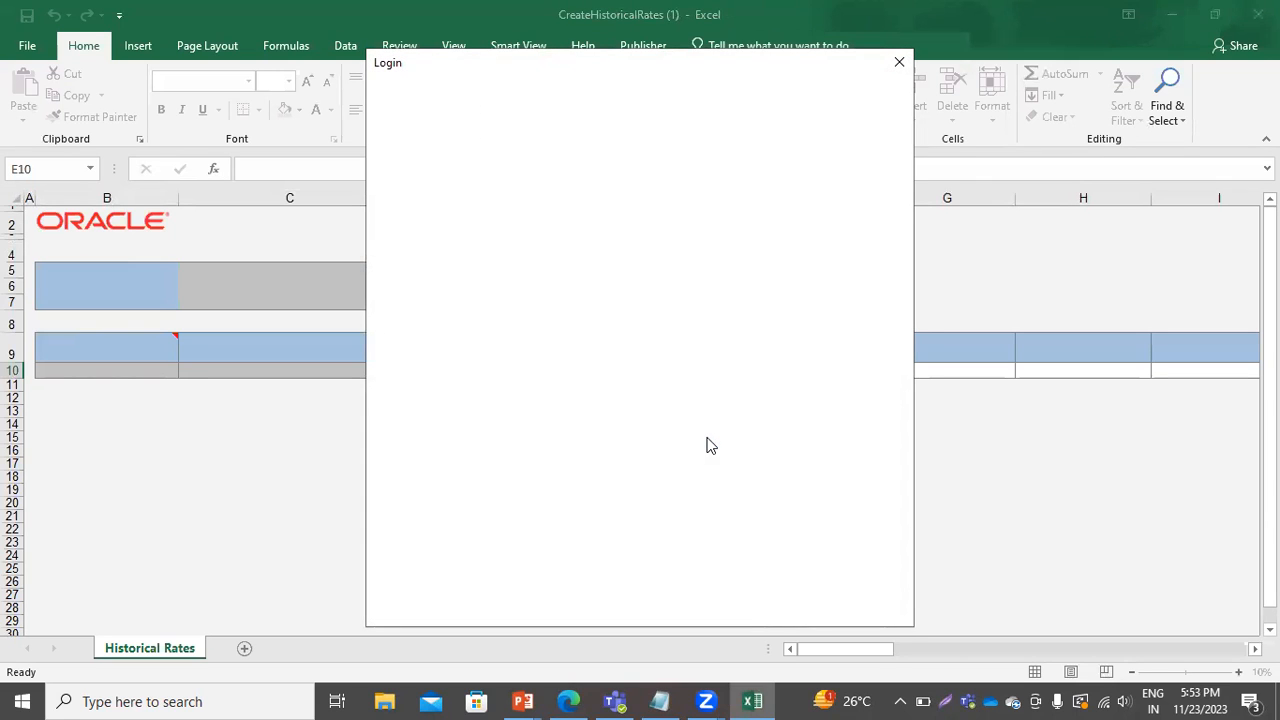
Sign in with the user ID and account password, skipping the add-in update prompt.
text(casey.bro)
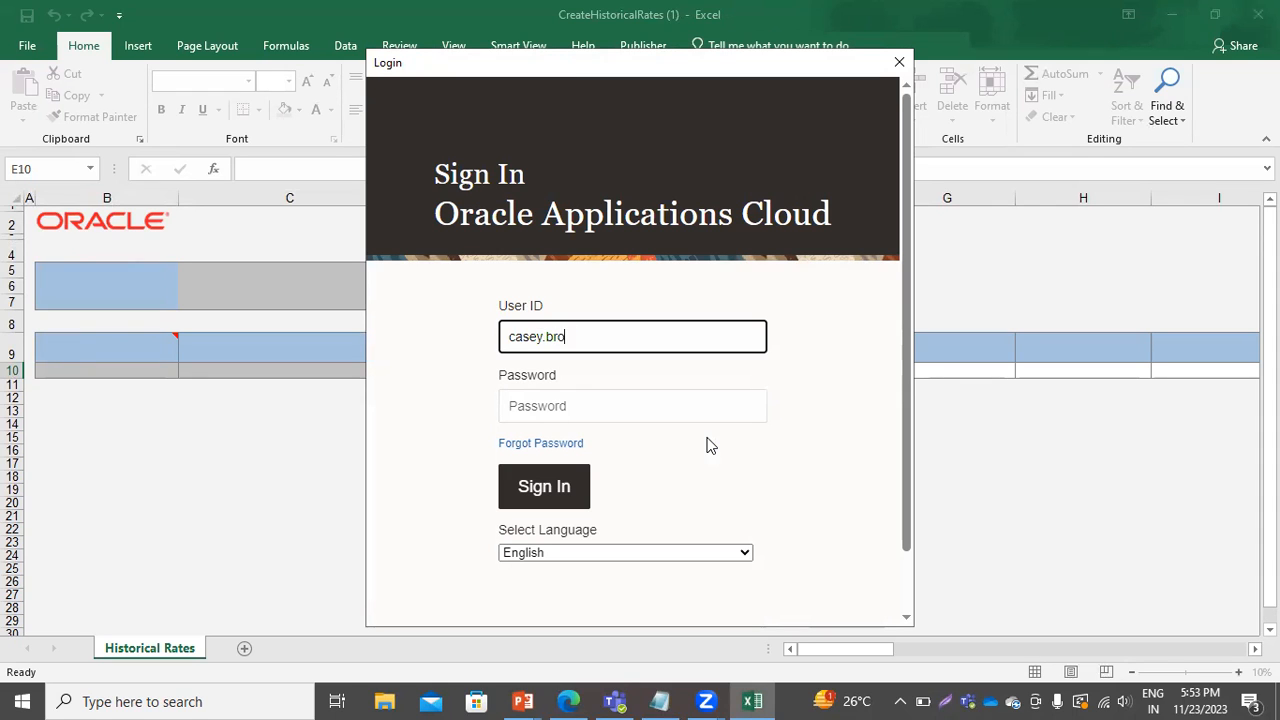
key(Tab)
text(********)
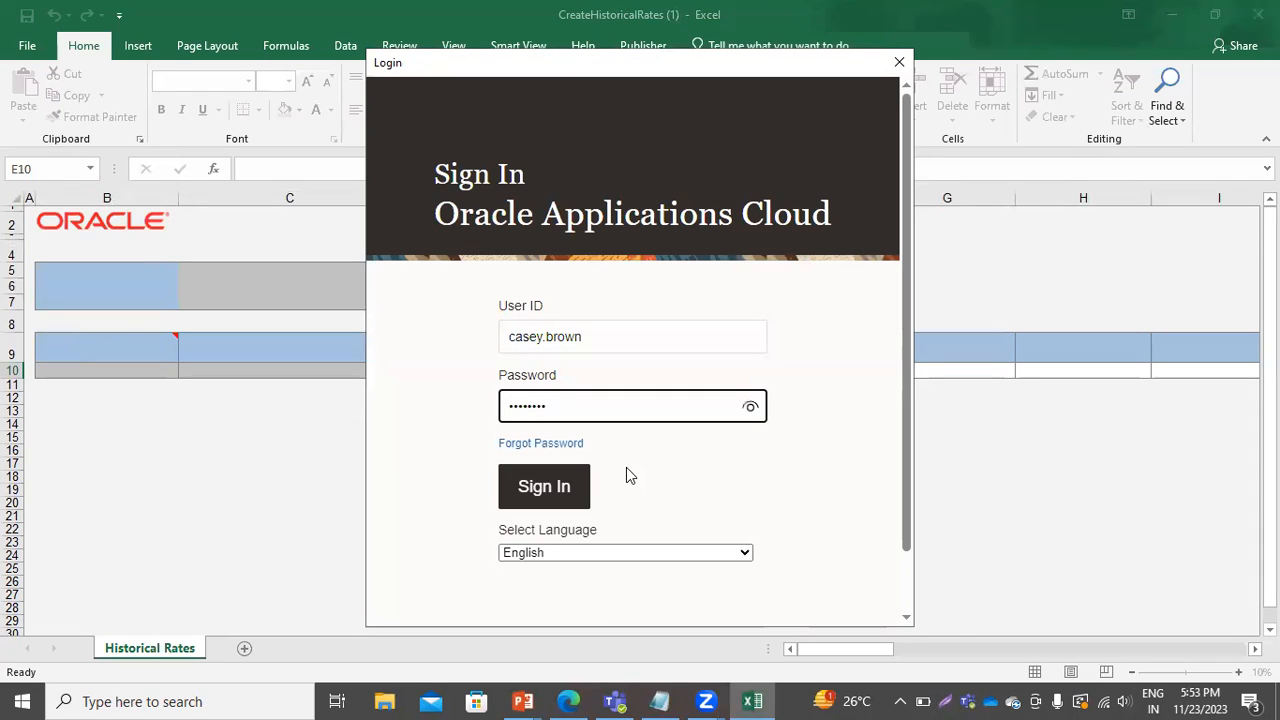
click(517, 490)
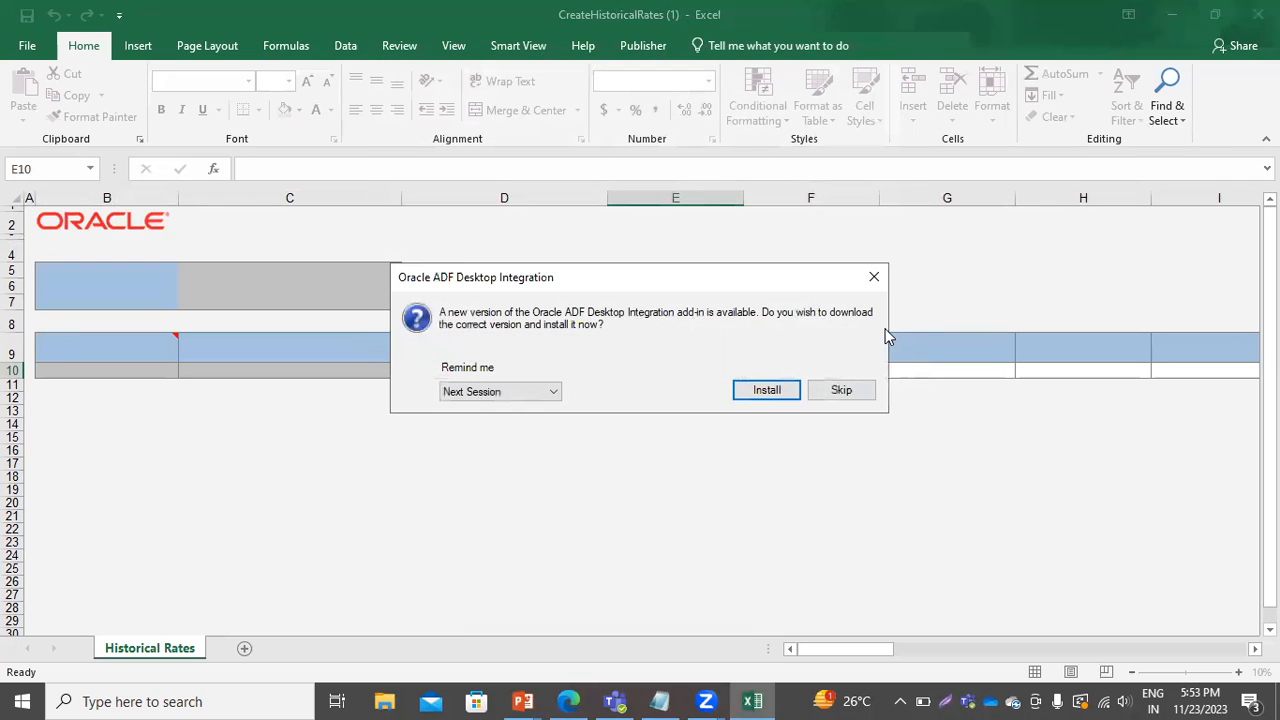
click(874, 277)
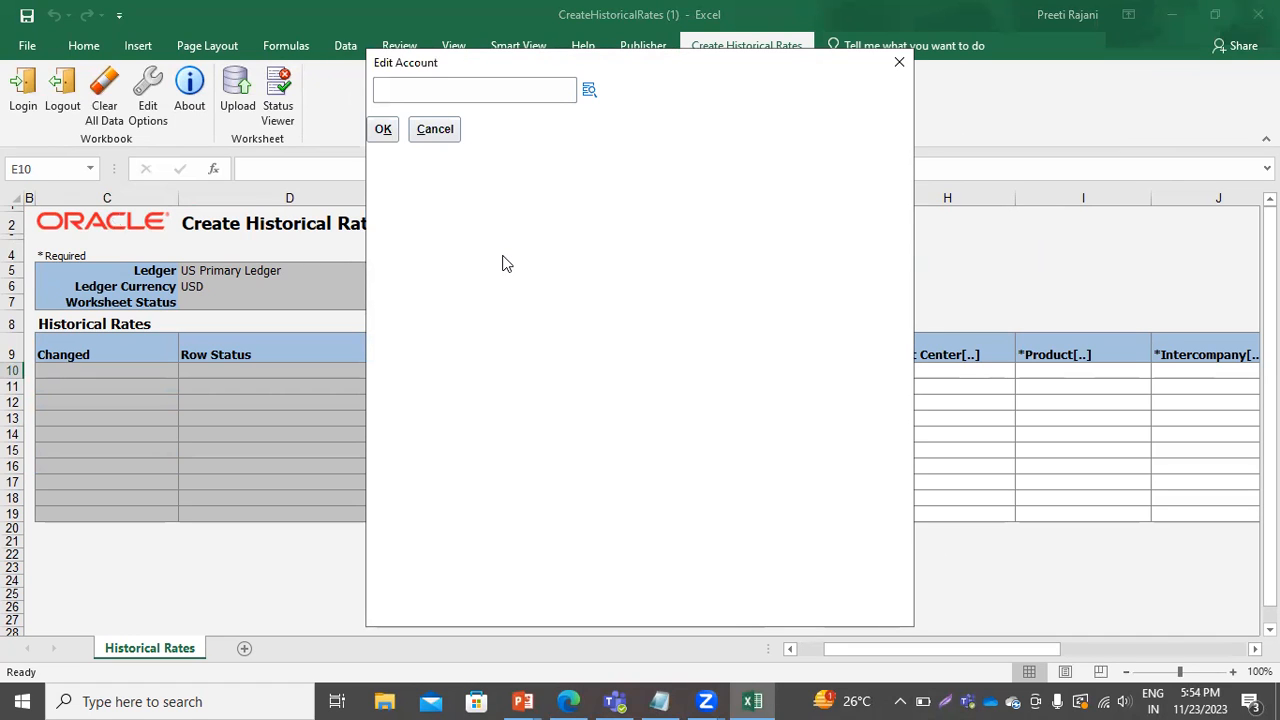
Set the row's account to 101.10.33100.000.000.000 by searching account descriptions for retained and choosing Retained Earnings 33100.
click(590, 93)
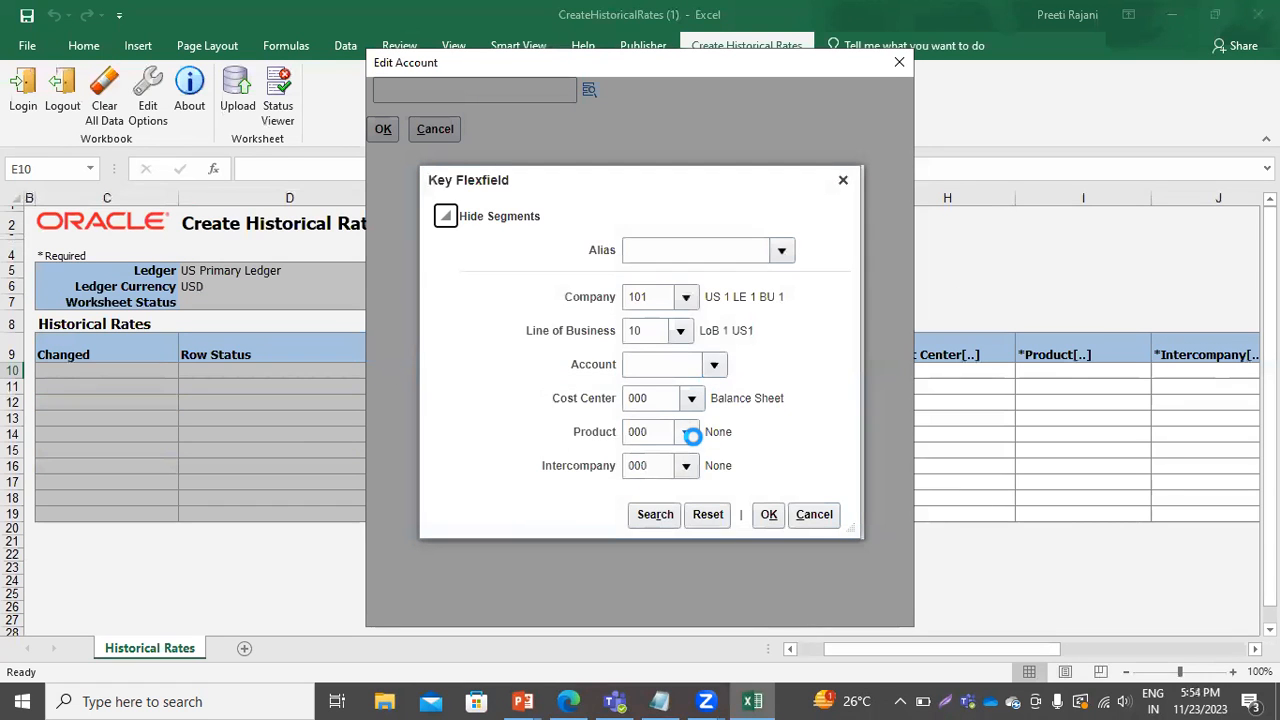
click(714, 364)
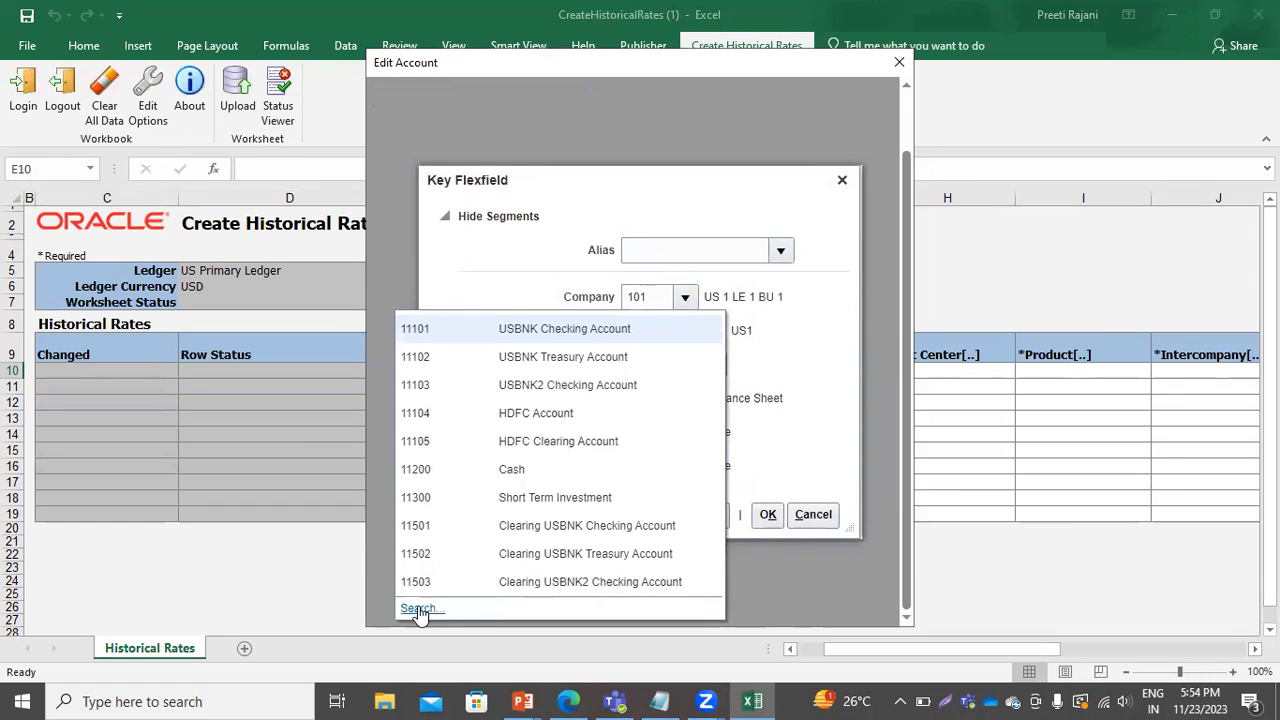
click(418, 609)
click(596, 241)
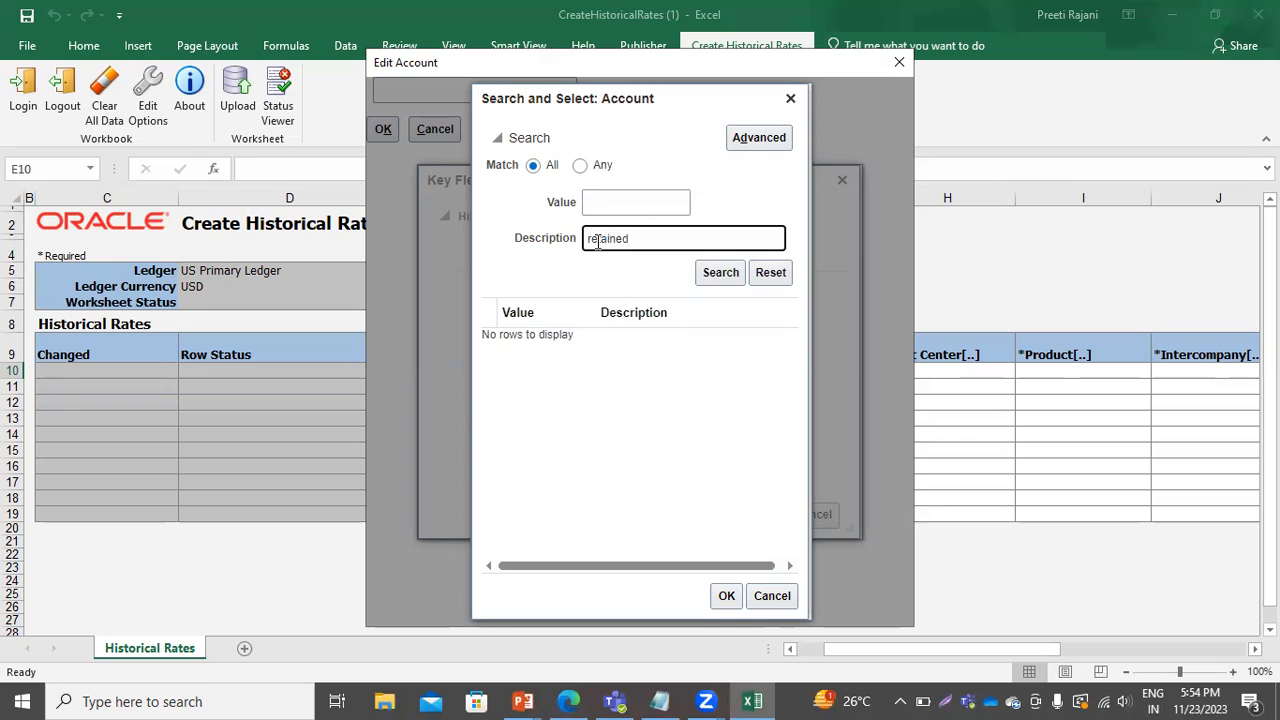
click(711, 274)
click(604, 374)
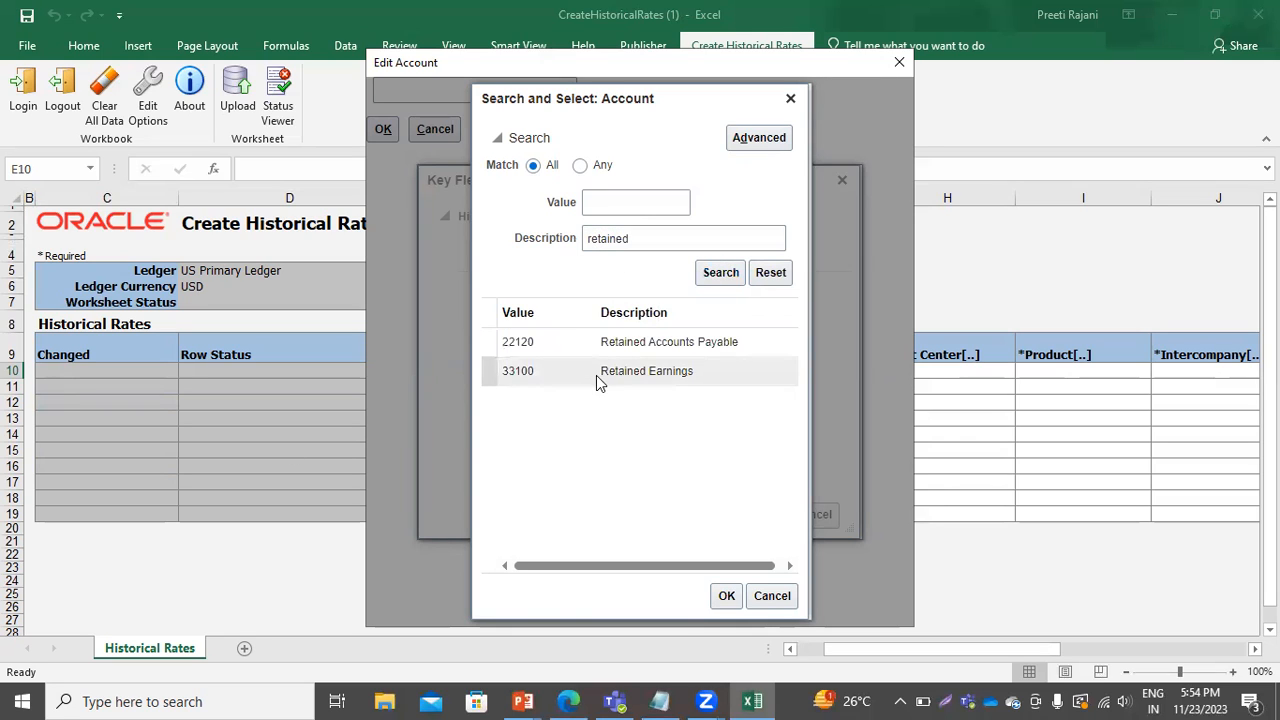
click(726, 596)
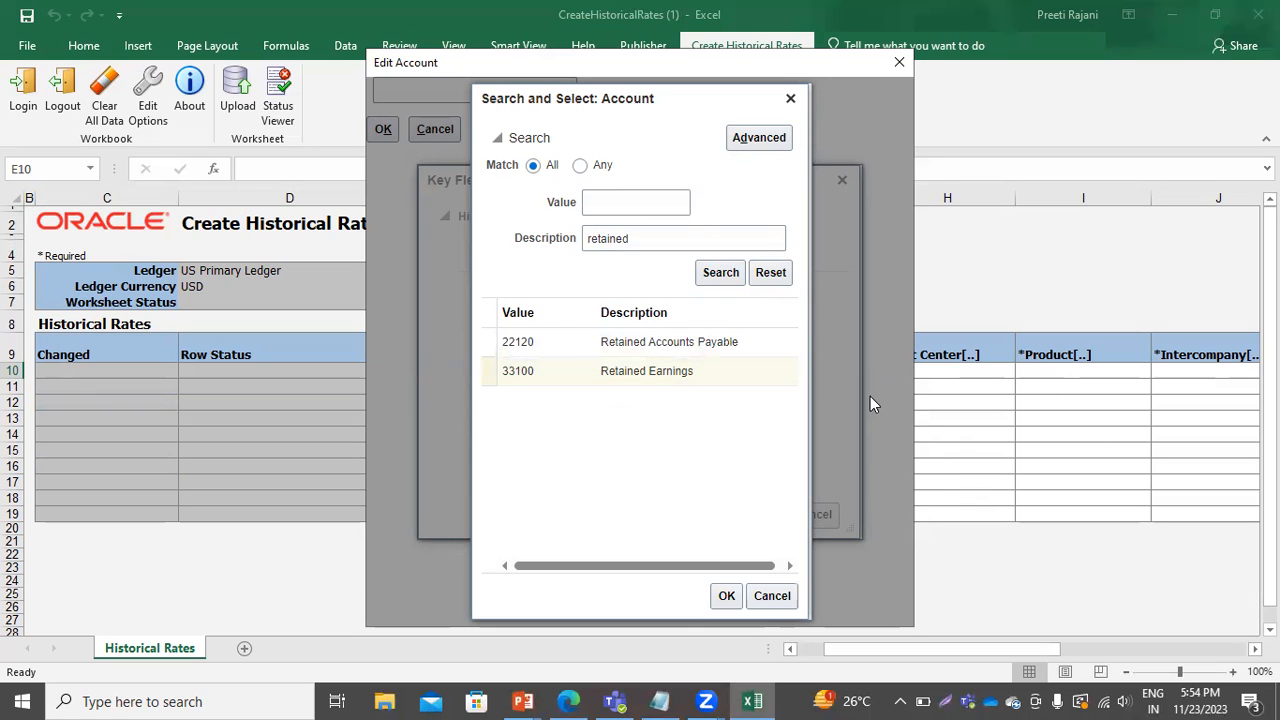
click(726, 596)
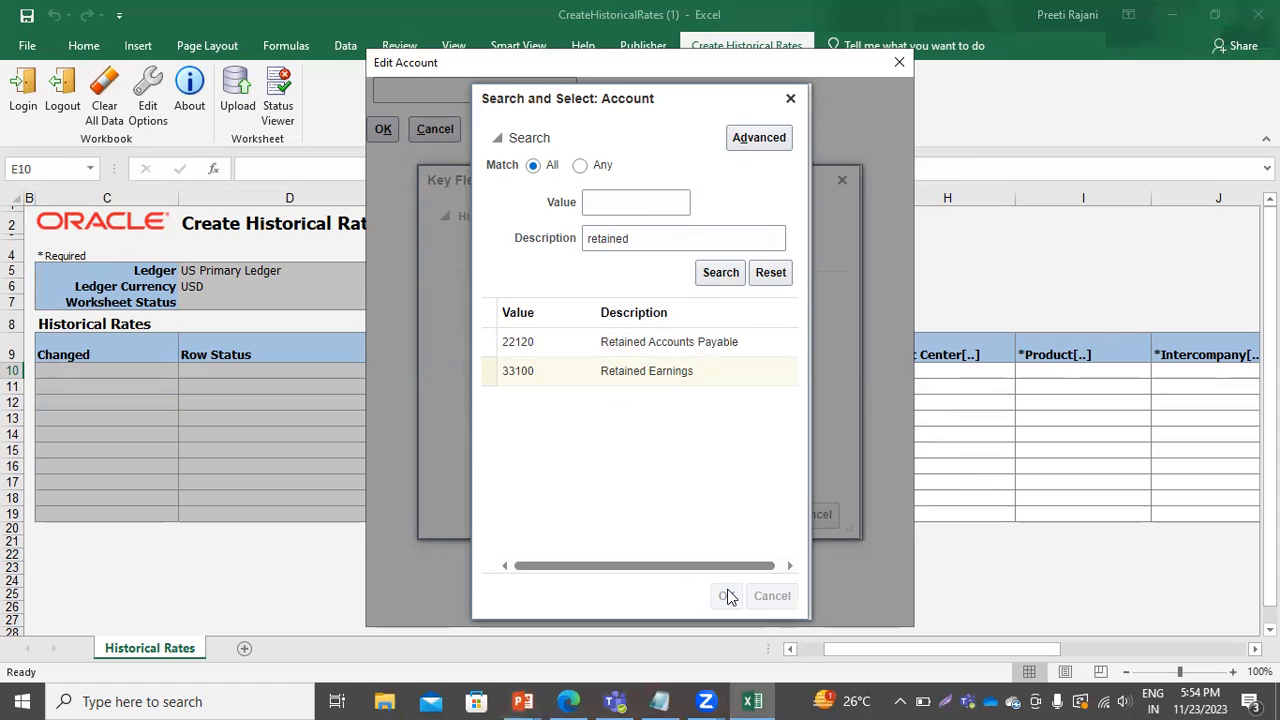
click(765, 514)
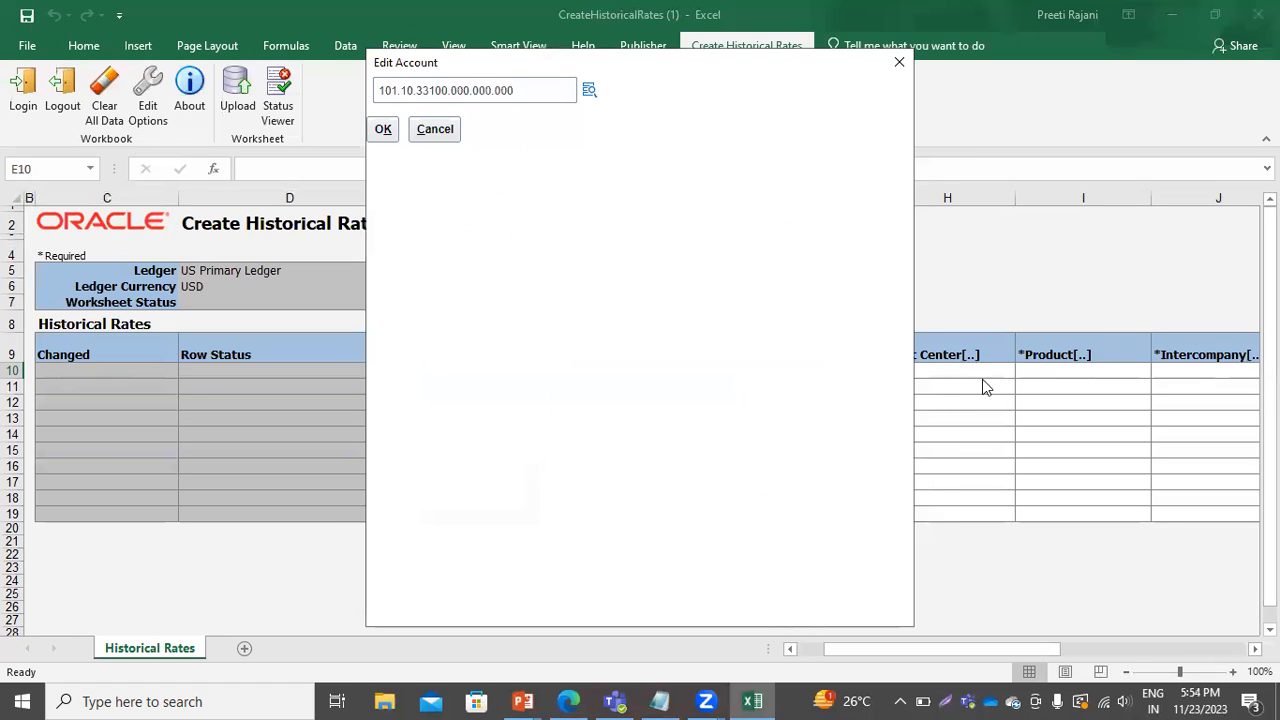
click(380, 133)
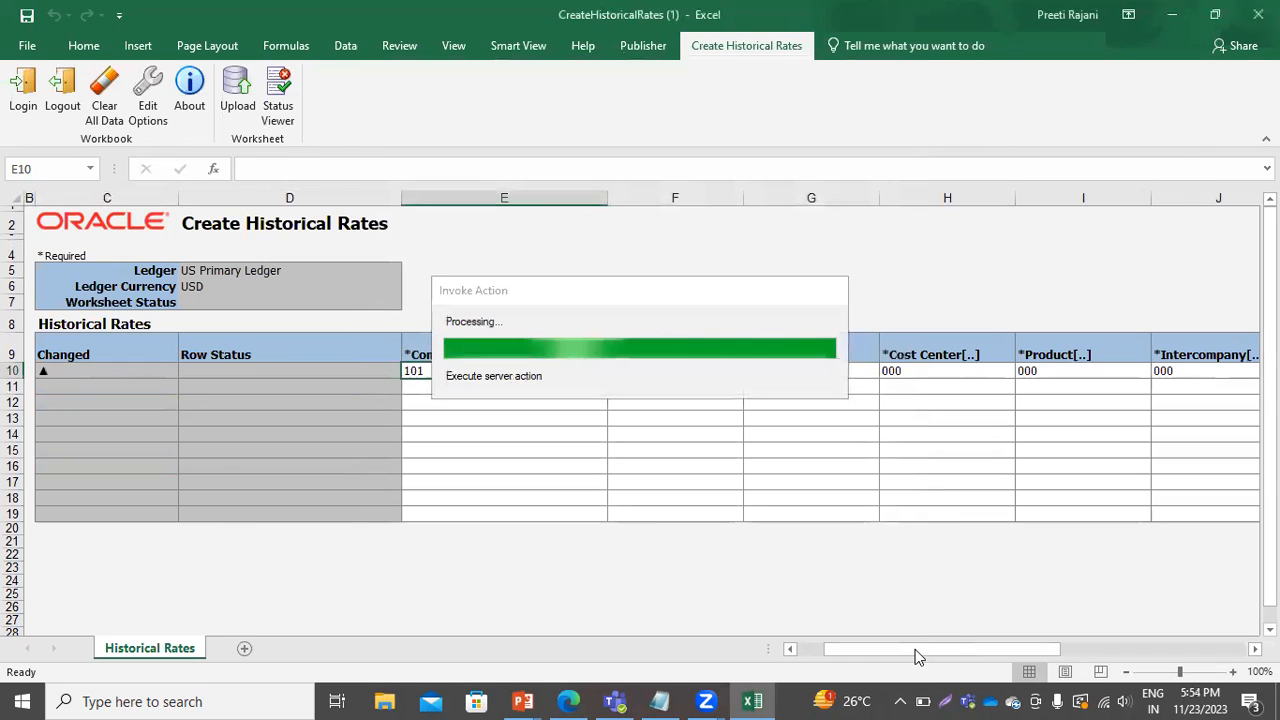
Set the row's accounting period to 10-23.
drag(915, 649, 1080, 647)
click(499, 369)
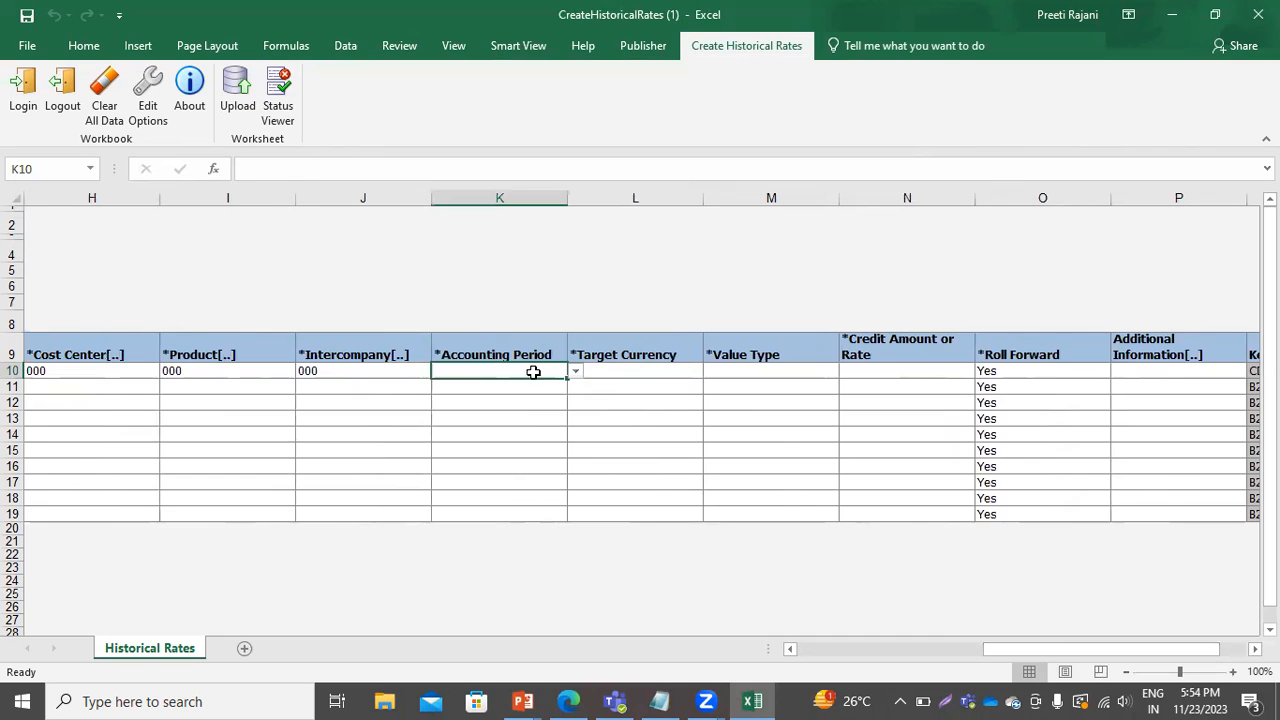
click(574, 372)
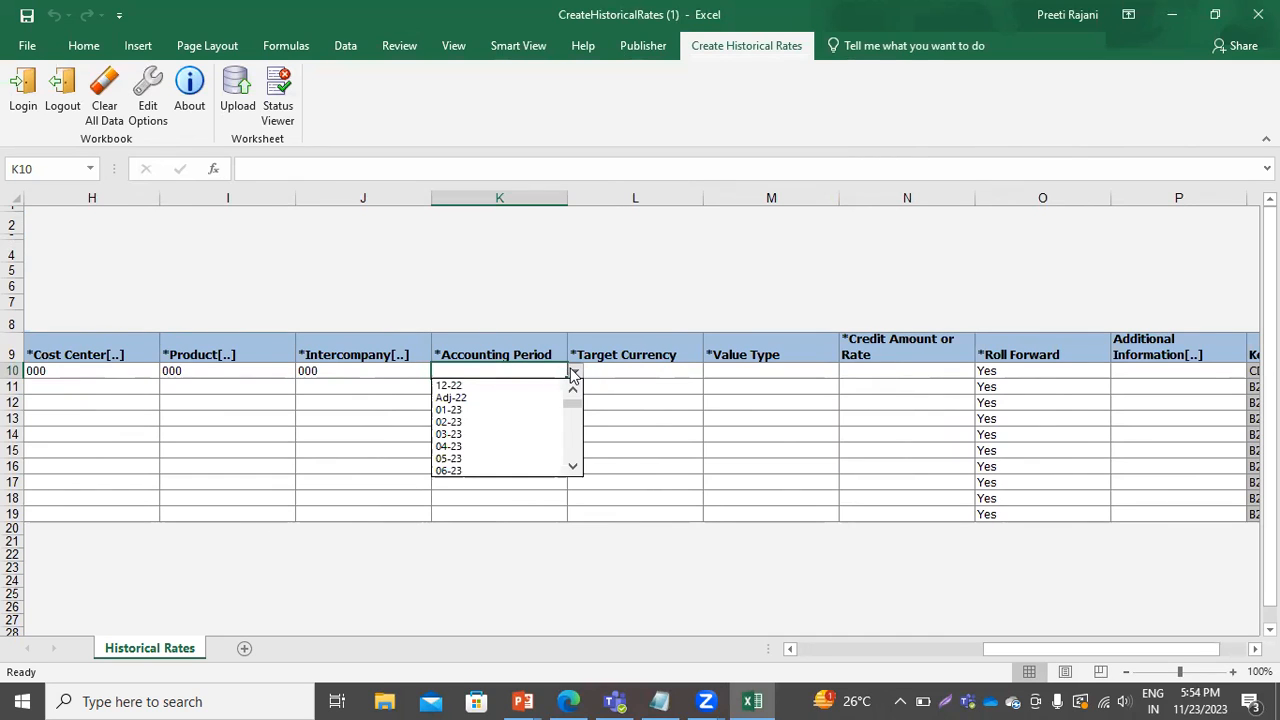
click(572, 466)
click(572, 466)
click(572, 466)
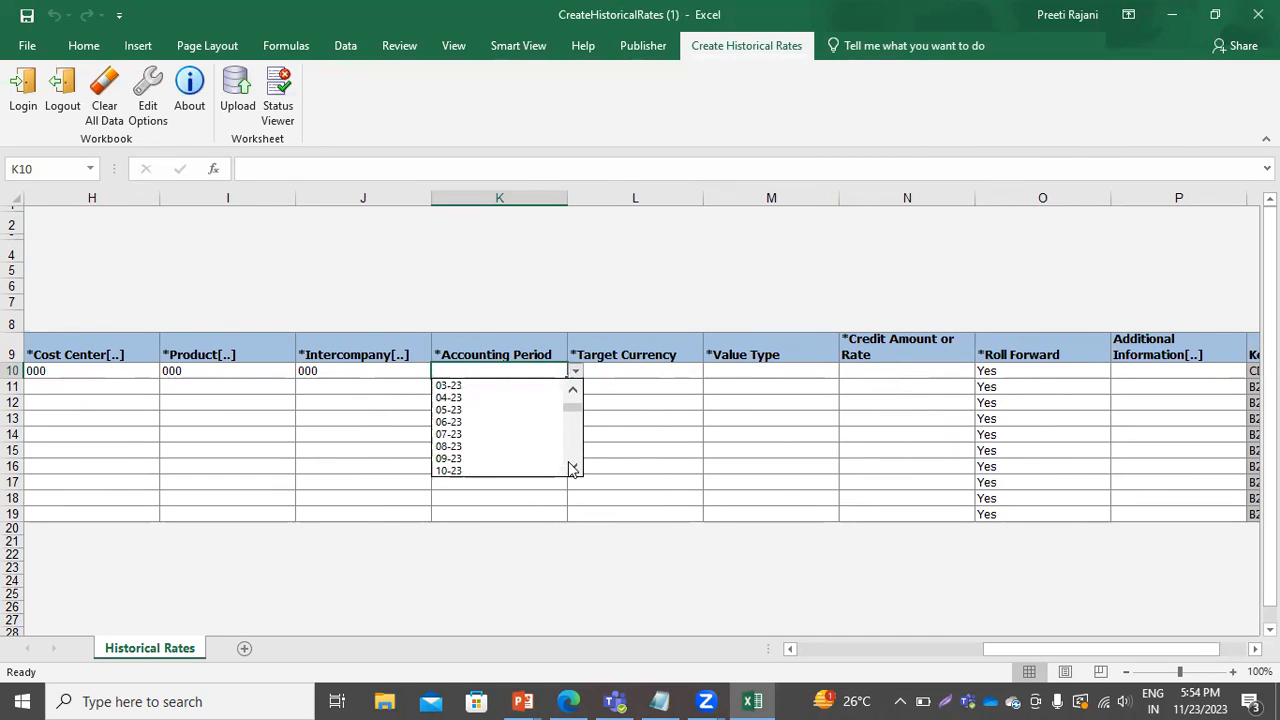
click(476, 467)
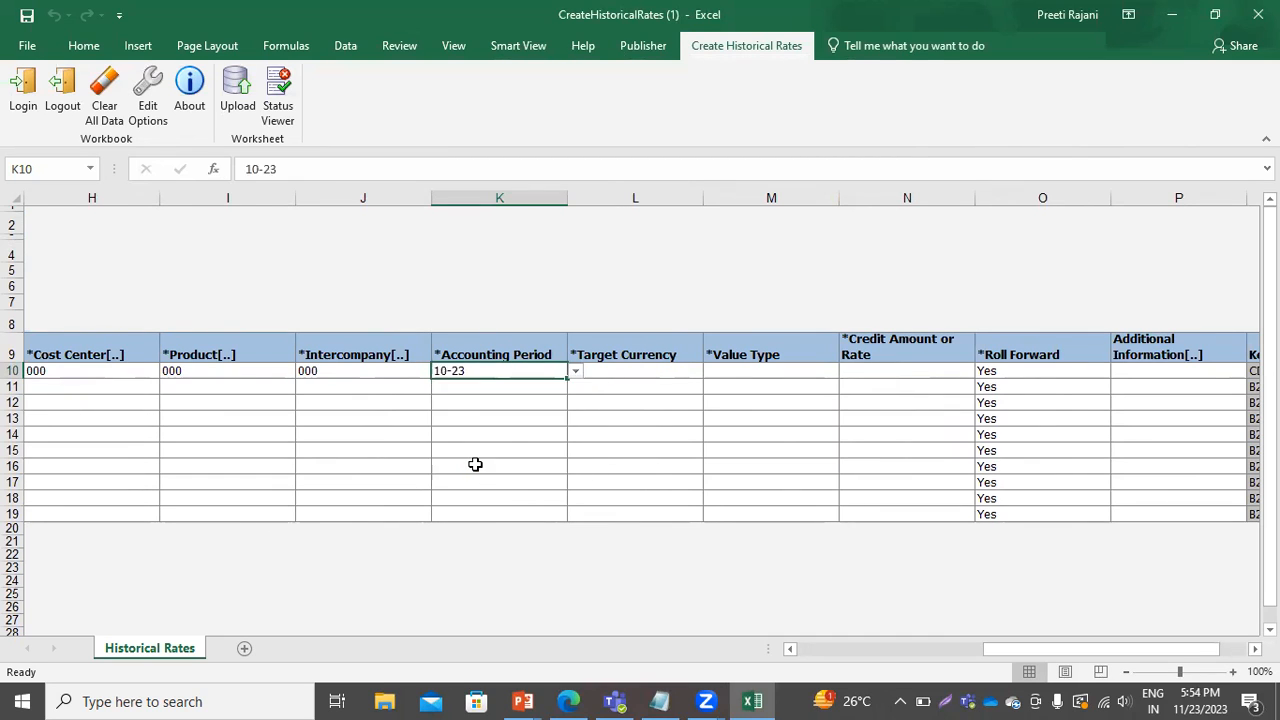
Enter INR as the target currency and choose Rate as the value type.
click(636, 370)
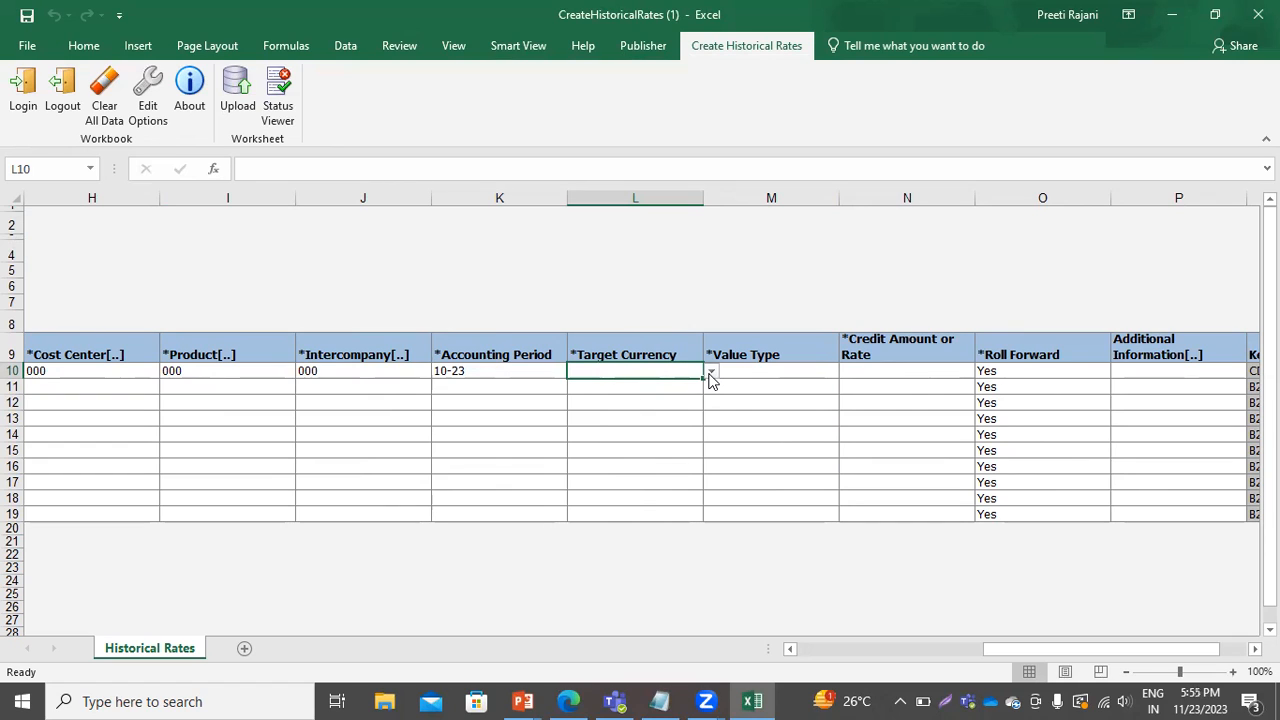
text(INR)
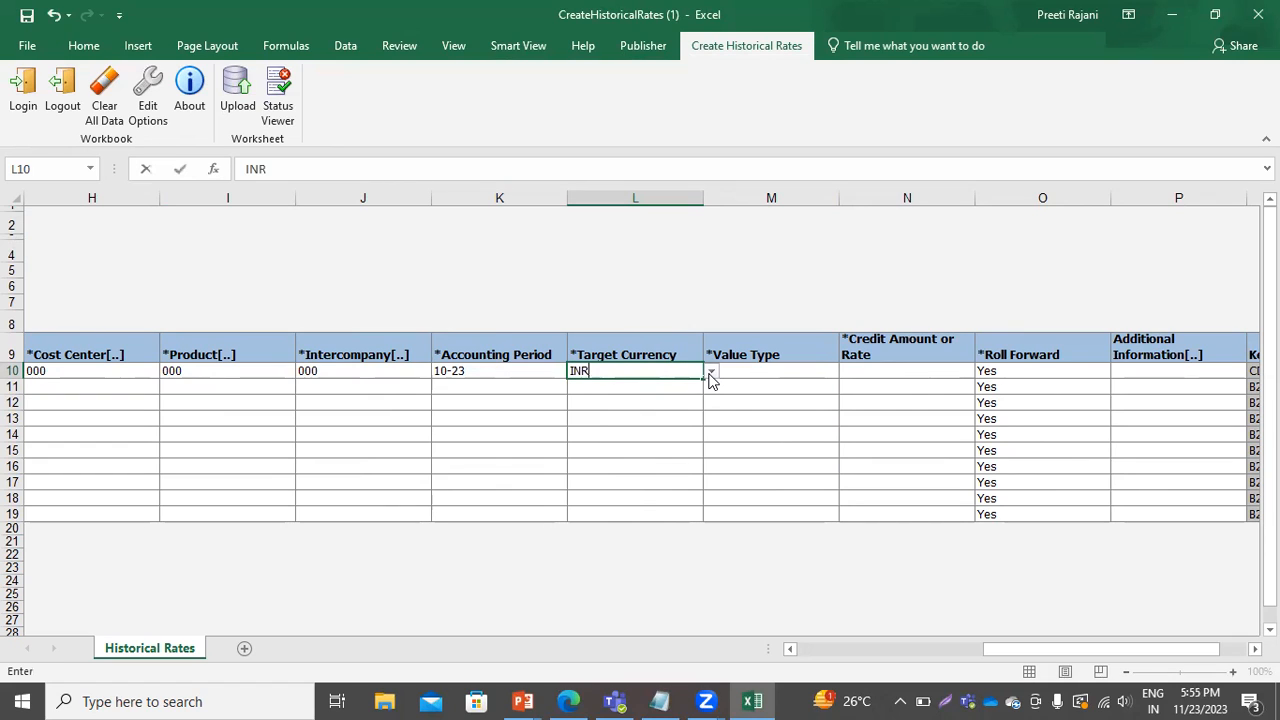
click(780, 370)
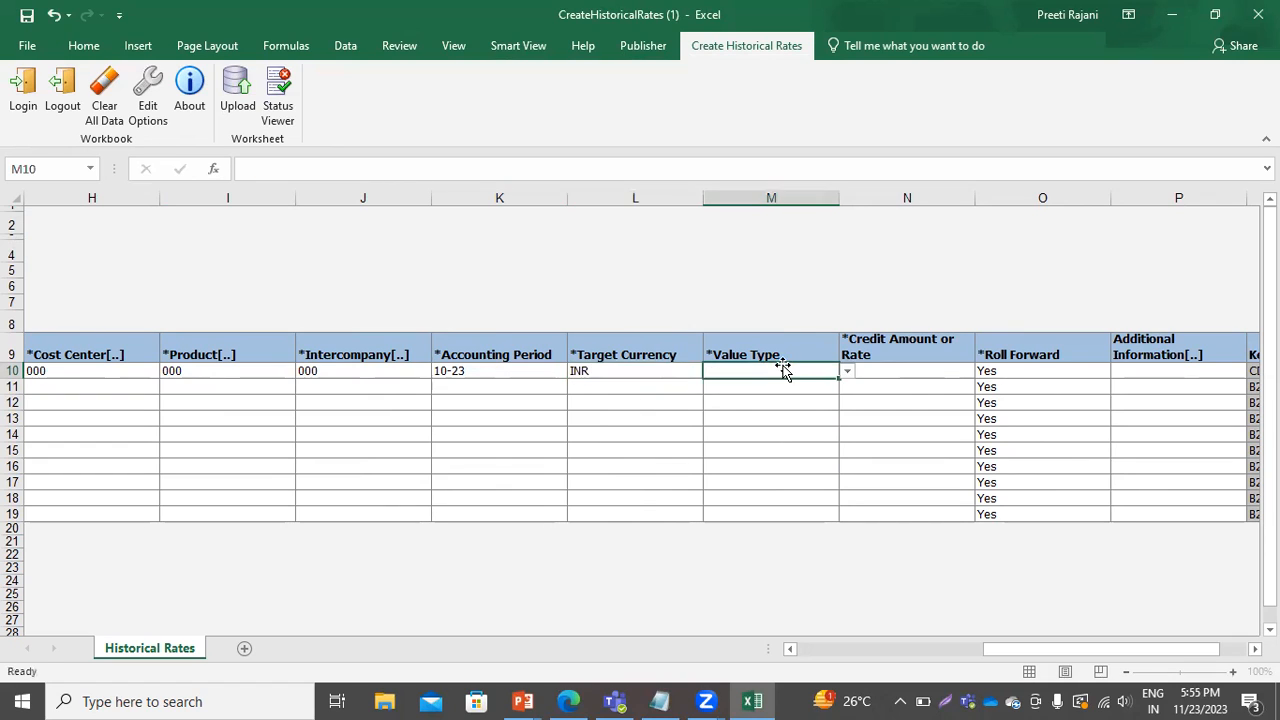
click(846, 372)
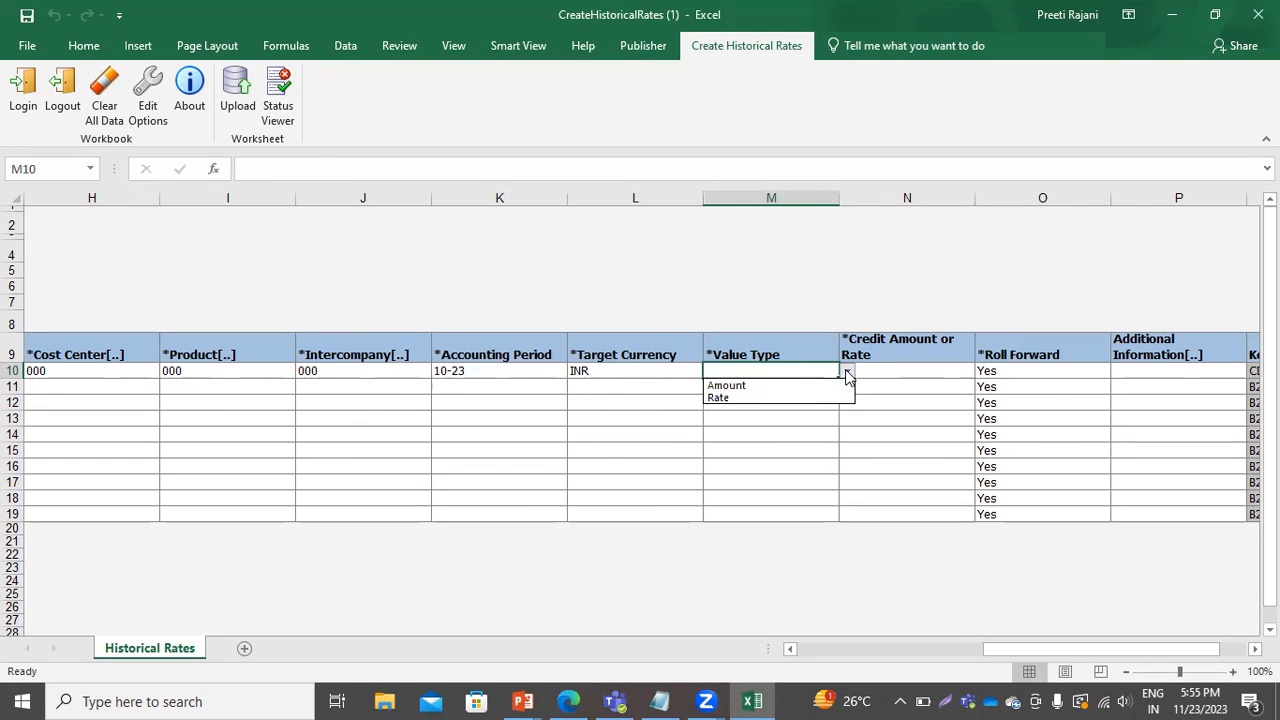
click(728, 400)
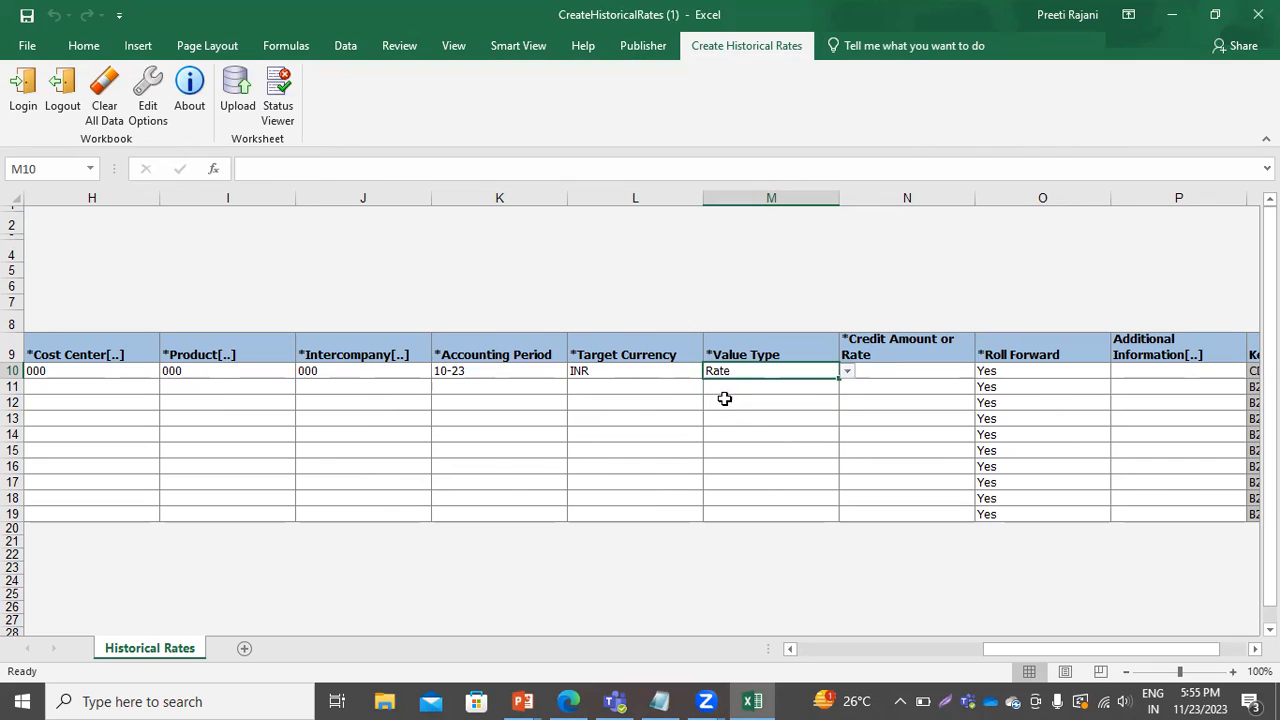
Enter 68 as the credit amount or rate for the row.
click(891, 370)
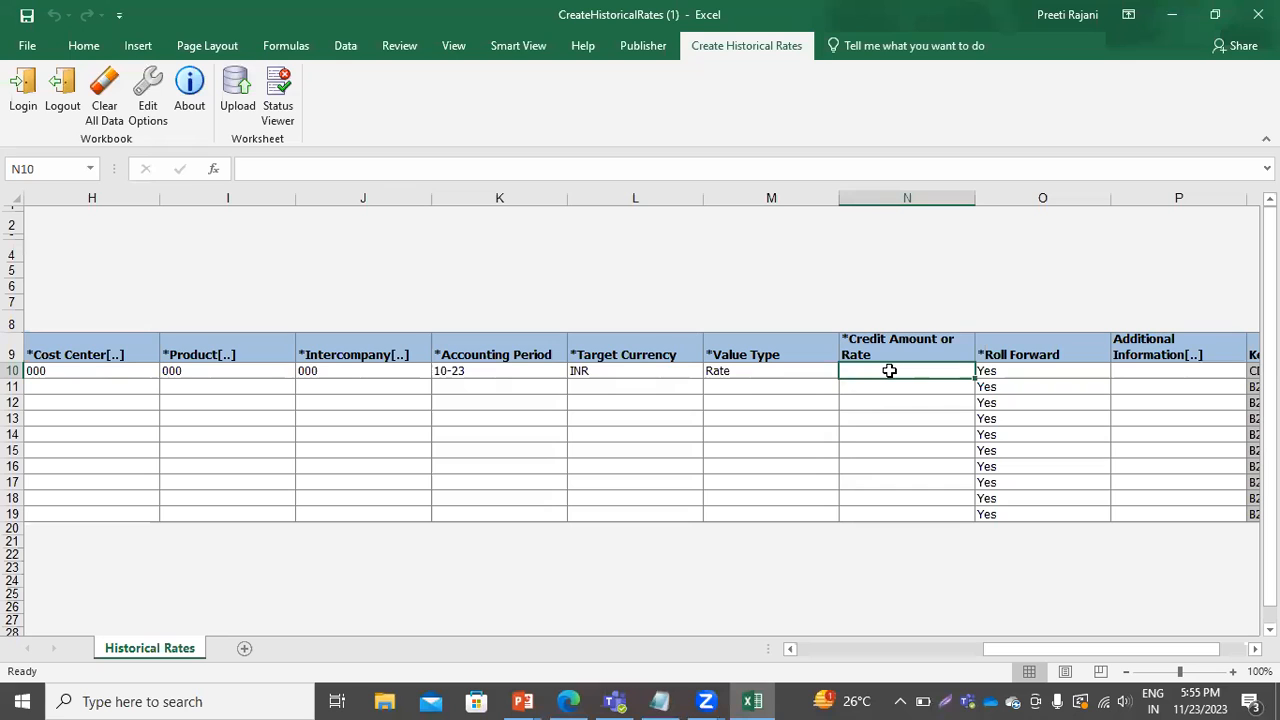
text(68)
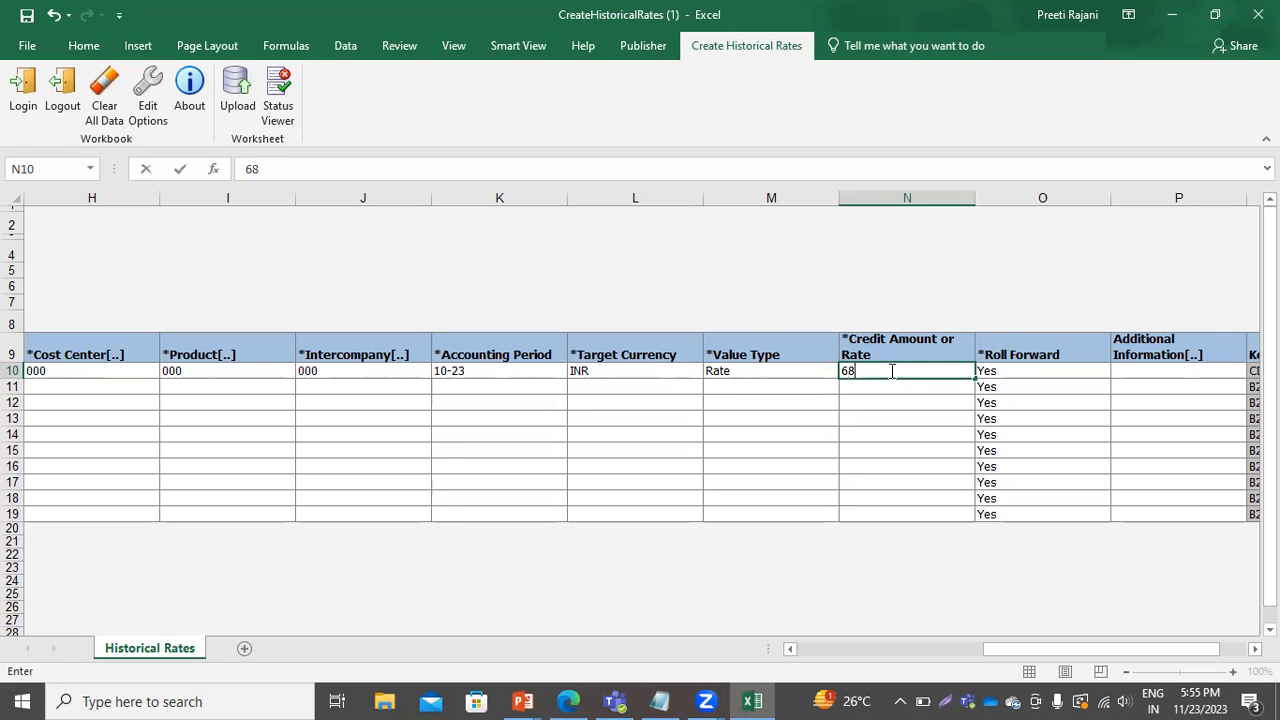
drag(1054, 649, 774, 543)
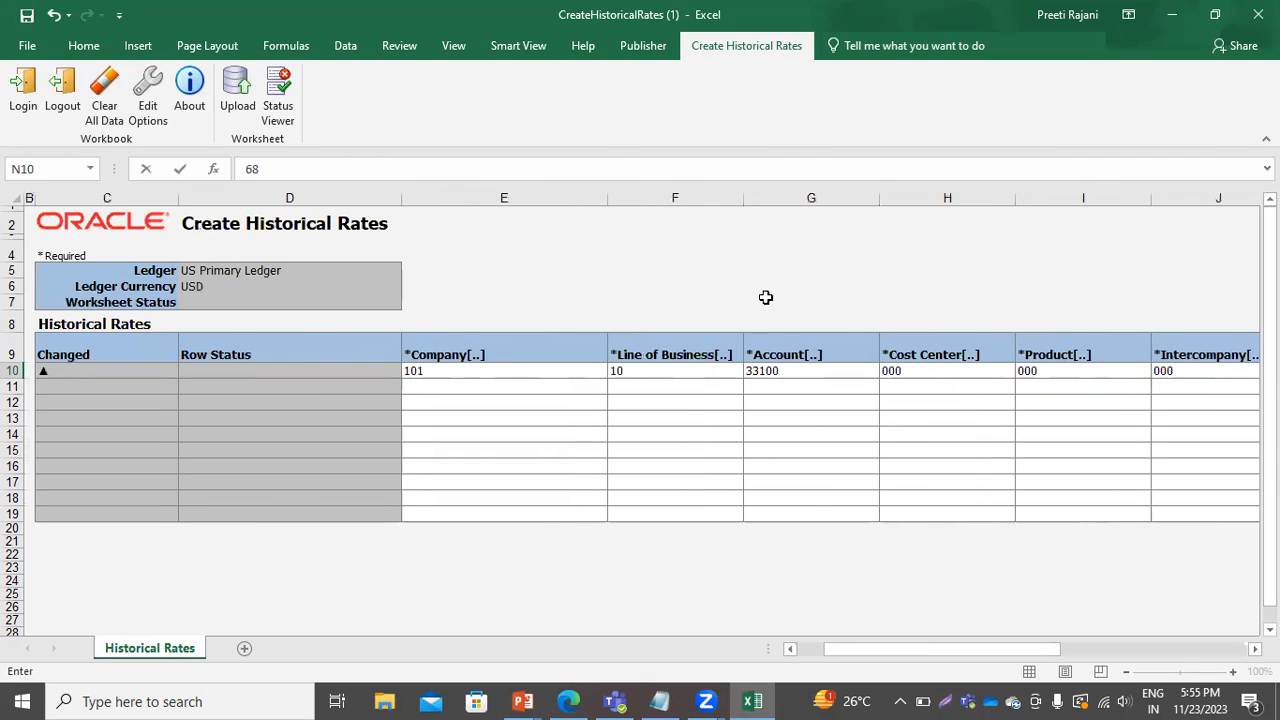
click(741, 460)
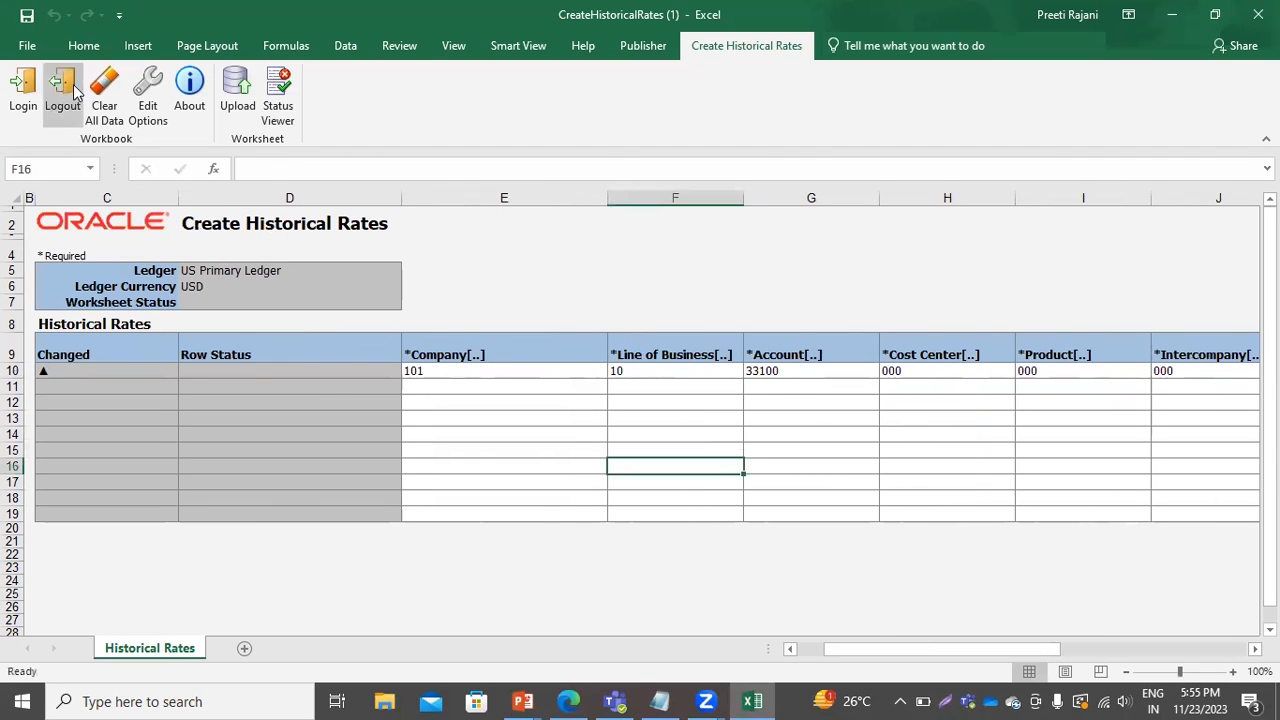
Try to upload the historical rate, enabling download of all rows after a successful upload.
click(238, 100)
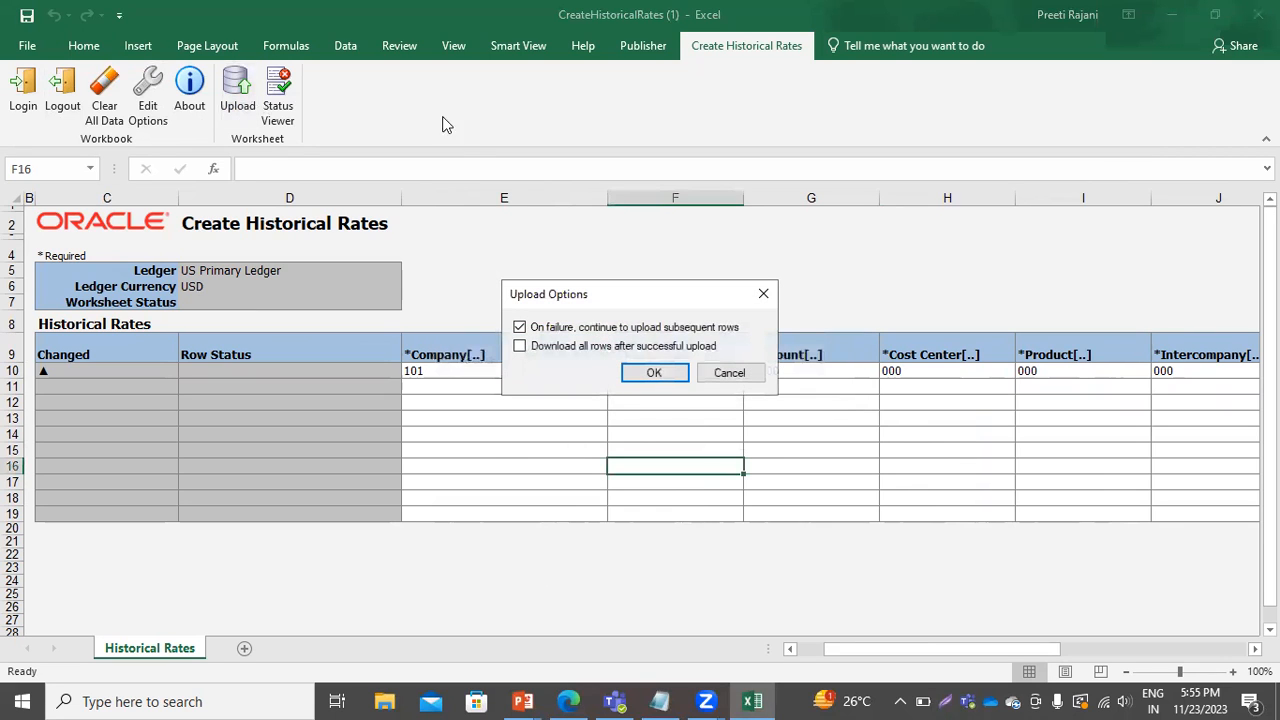
click(520, 346)
click(624, 372)
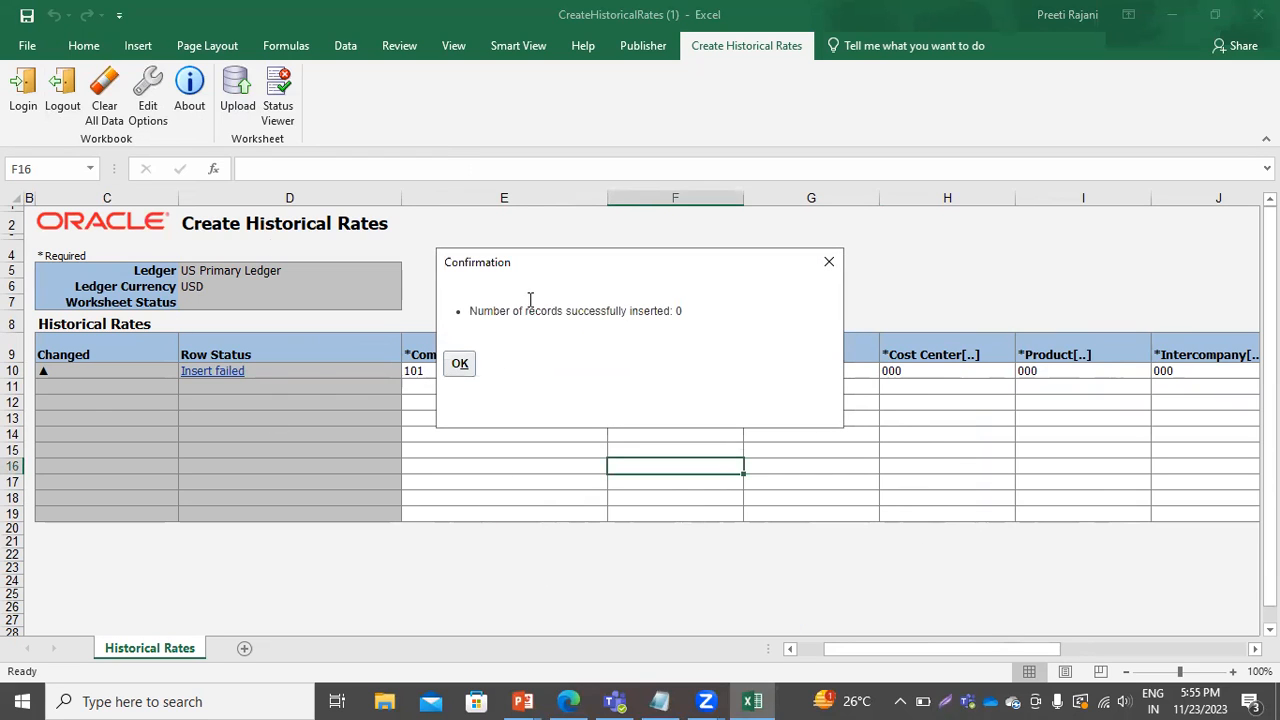
click(460, 366)
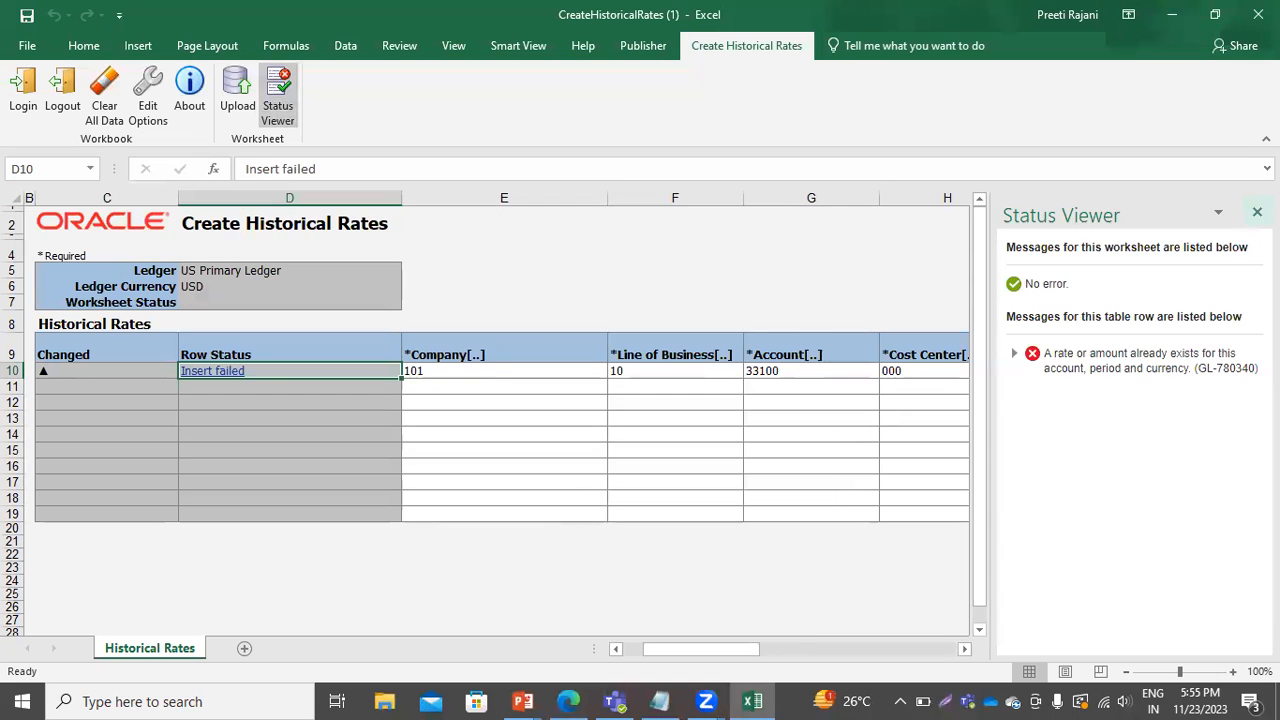
Close the status viewer and close the Create Historical Rates workbook without saving.
click(1257, 212)
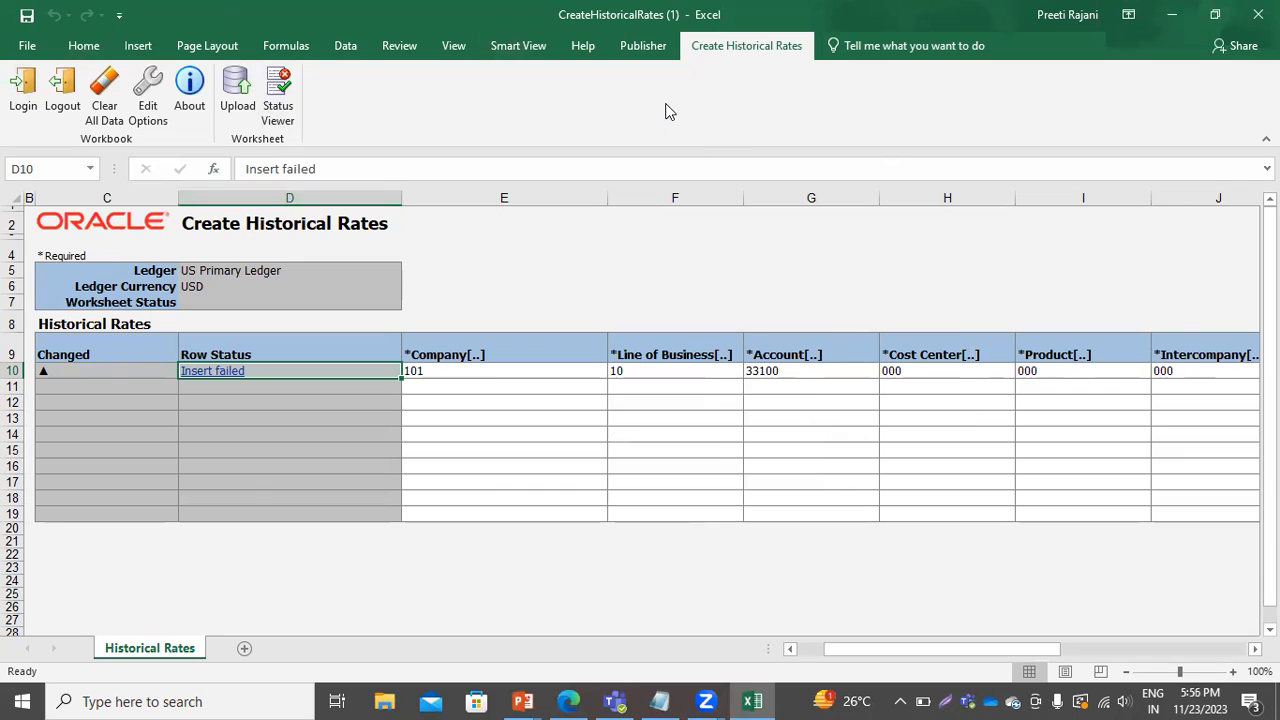
click(1257, 14)
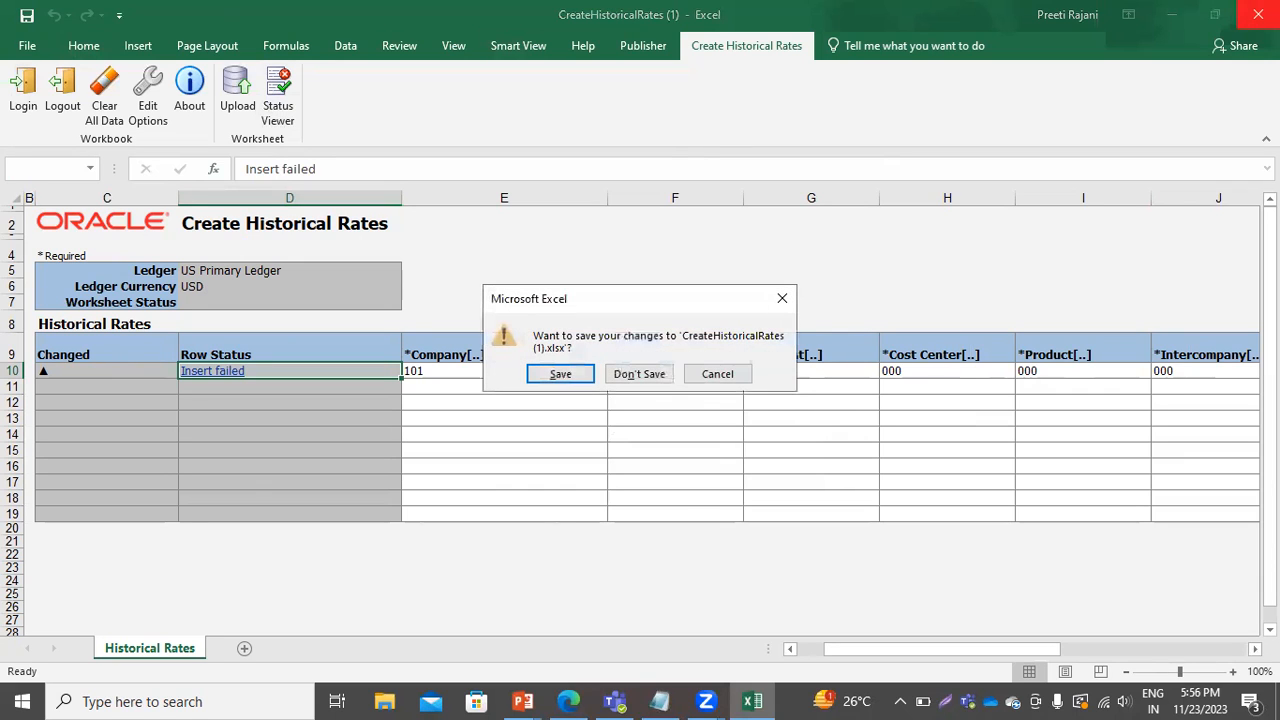
click(652, 375)
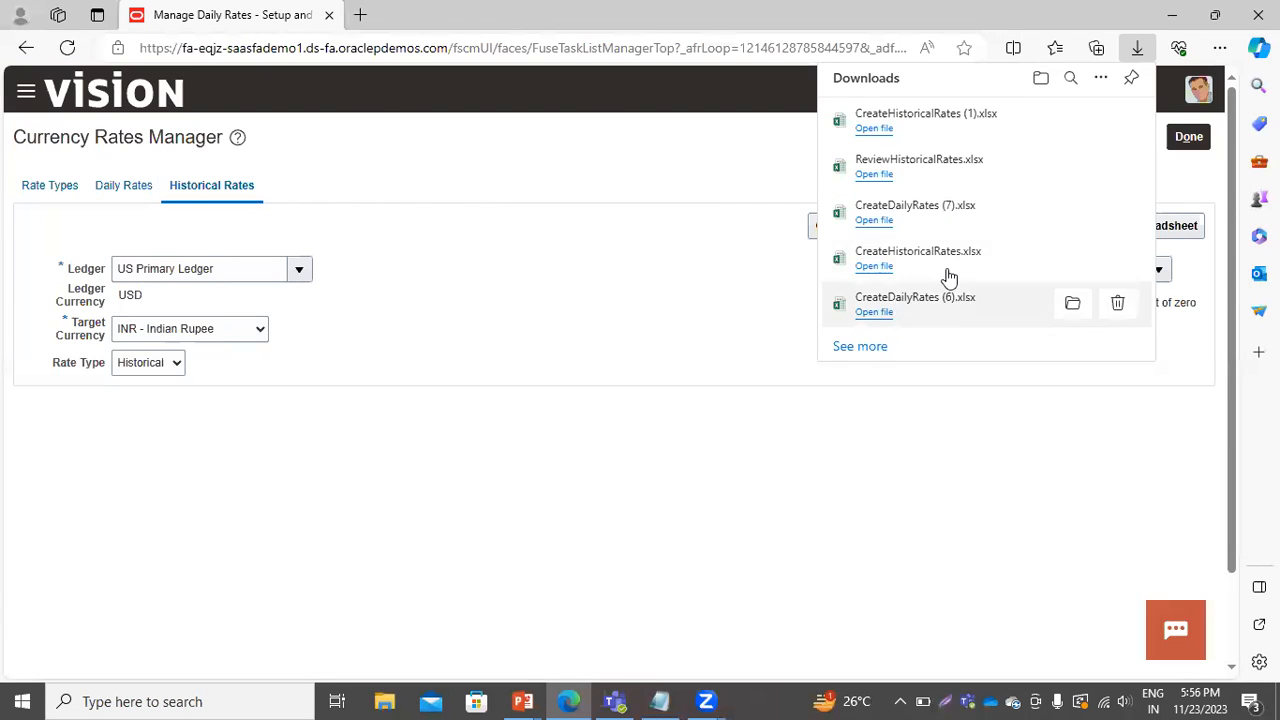
Leave the Currency Rates Manager and return to the Financials setup task list.
click(645, 477)
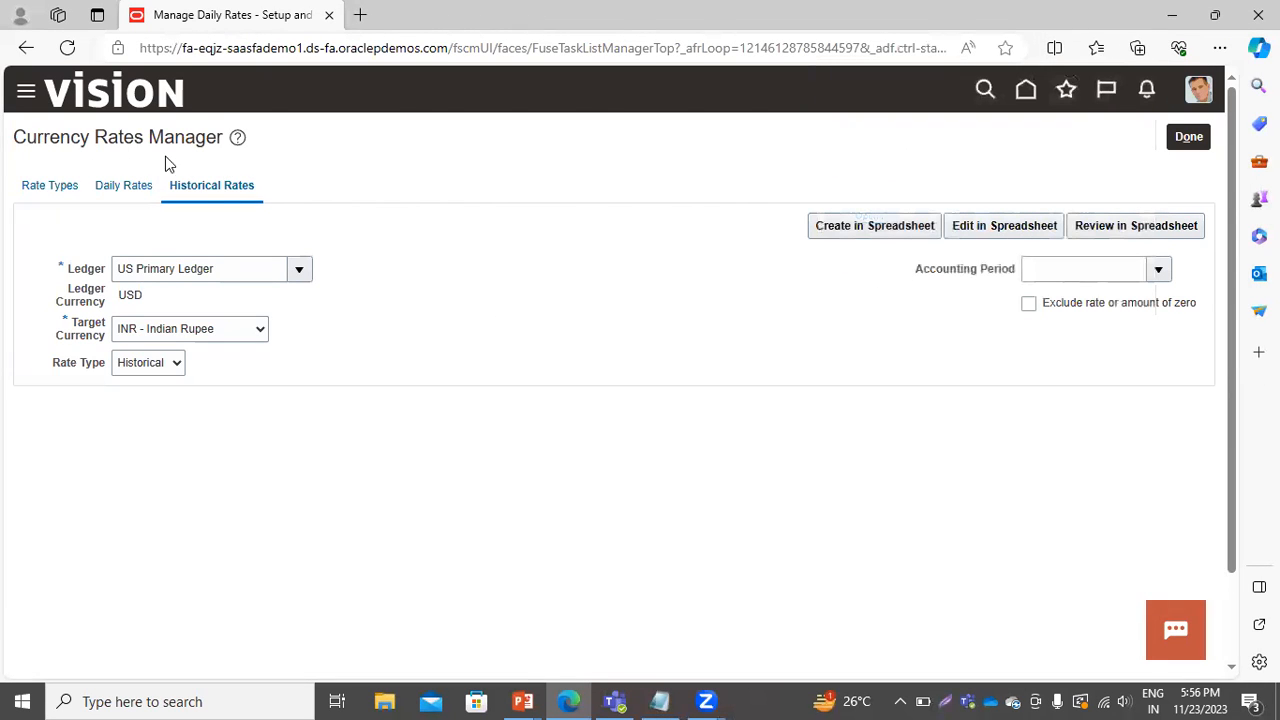
click(42, 191)
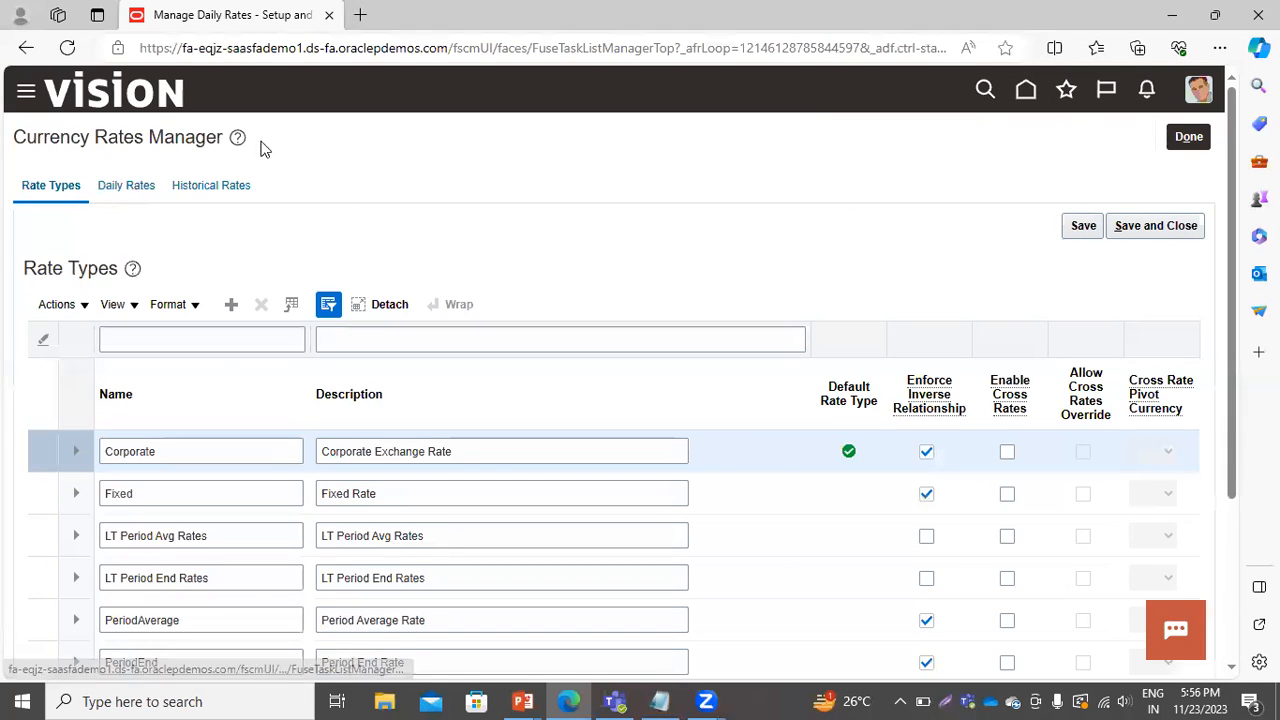
click(1186, 138)
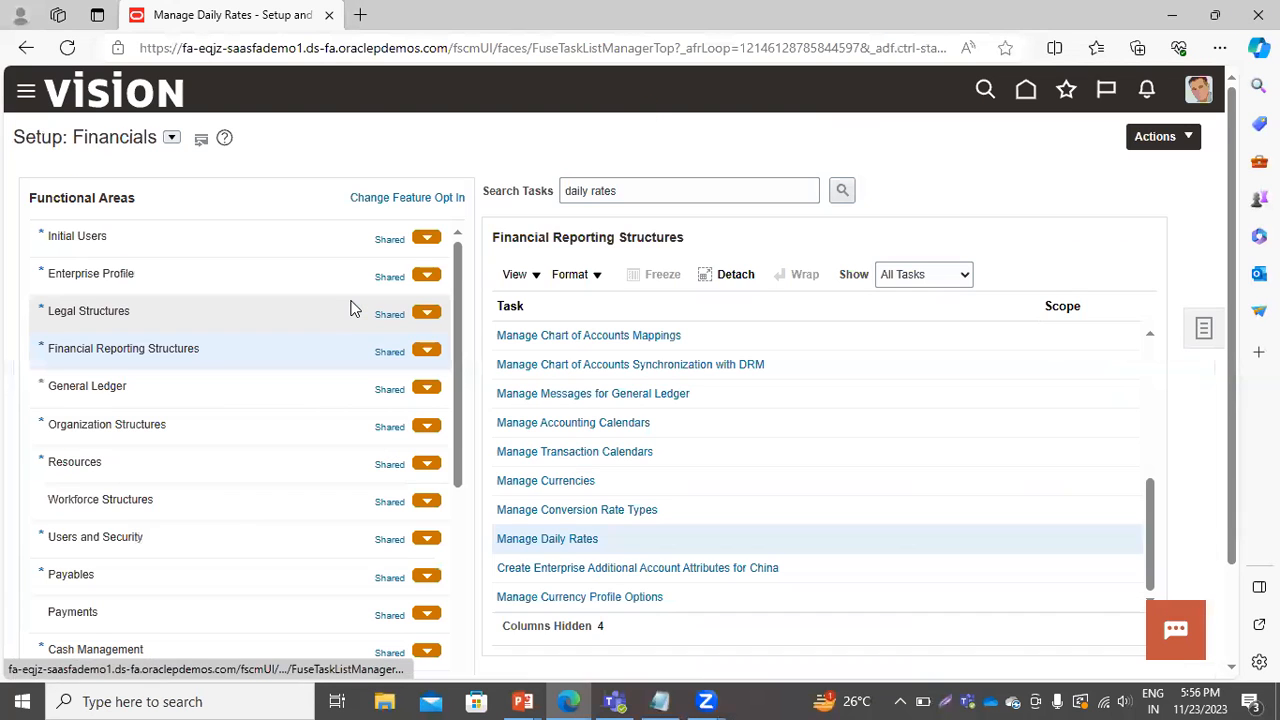
Switch to the presentation, review the Foreign Currency Translation steps slide in the slide show, and return to the browser.
key(alt+Tab)
key(alt+Tab)
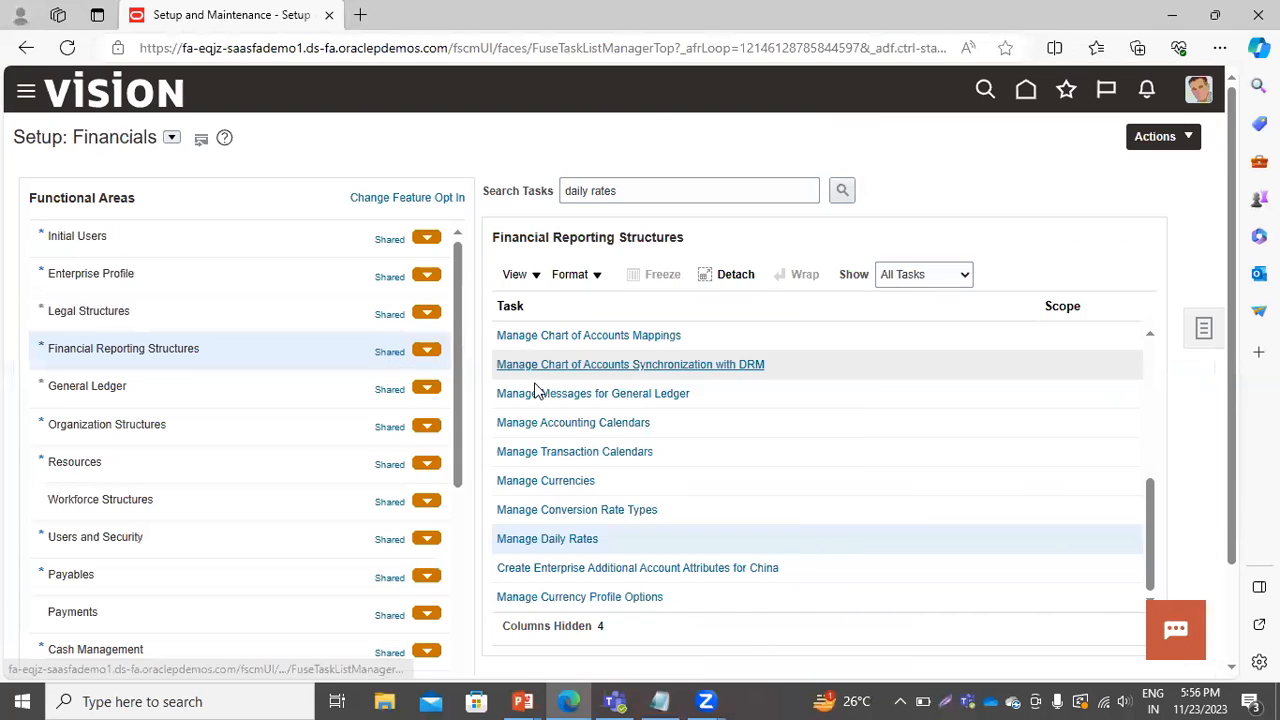
key(alt+Tab)
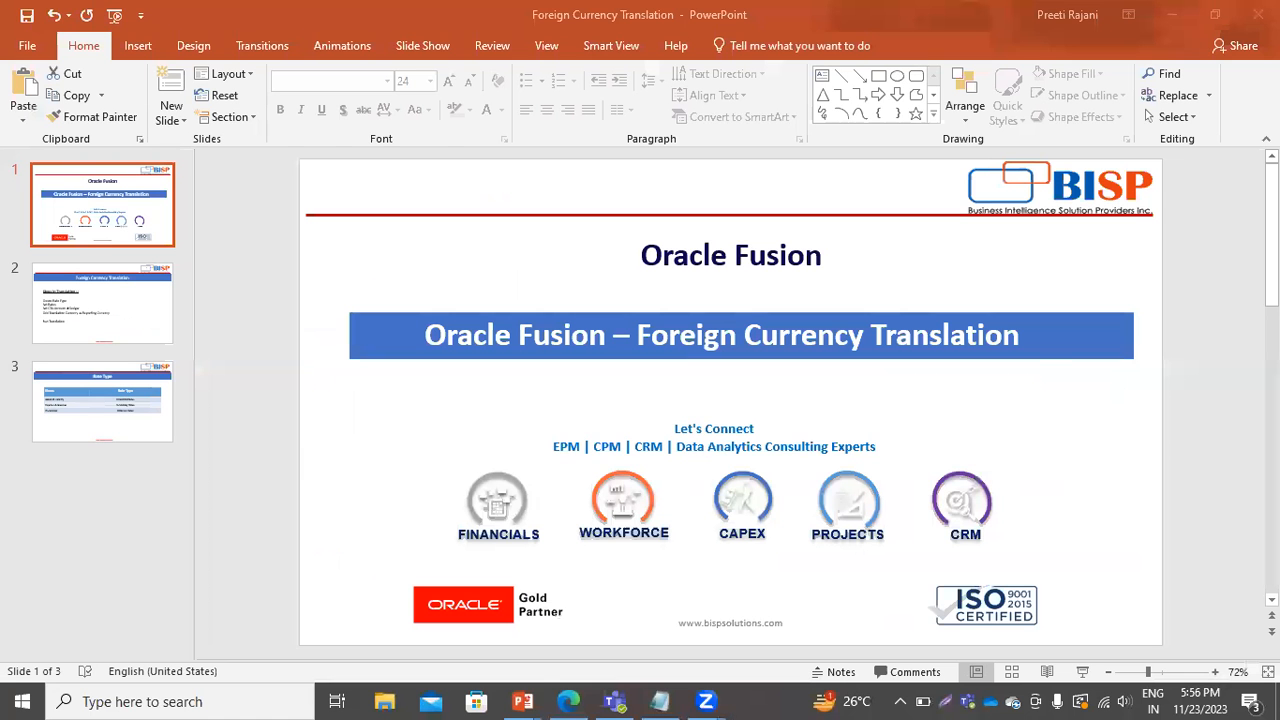
click(100, 322)
click(1006, 463)
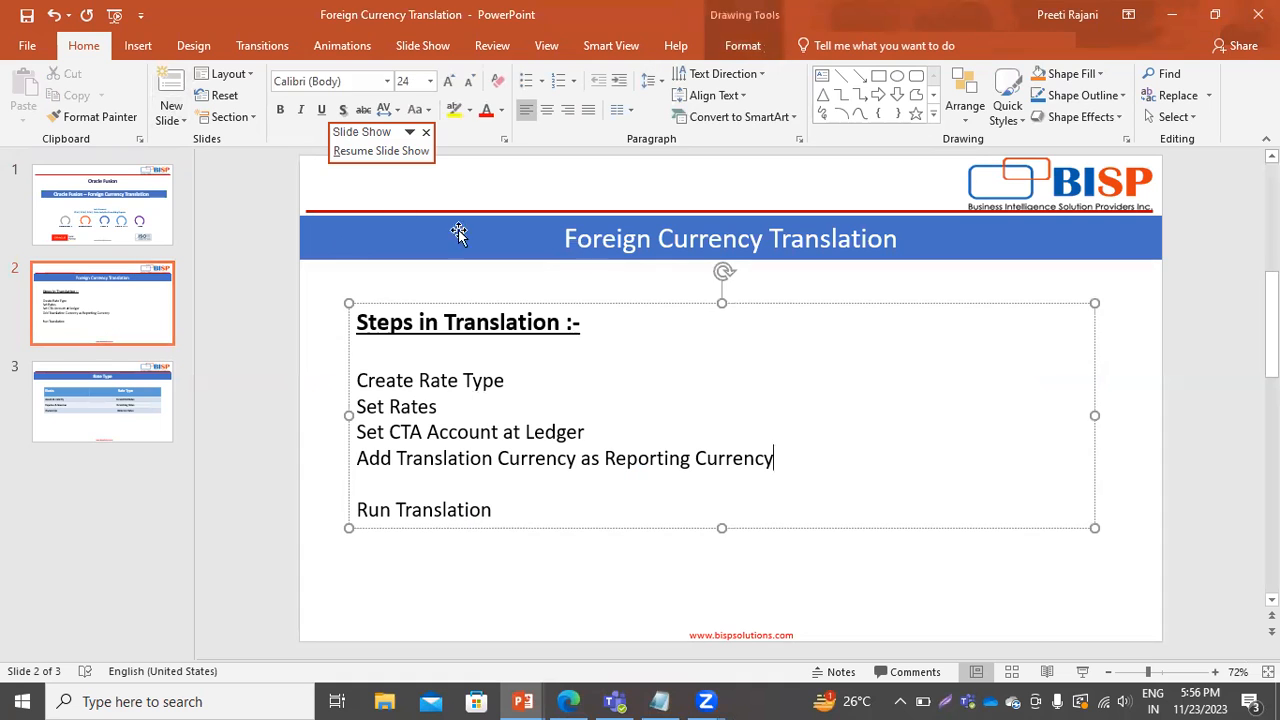
click(115, 15)
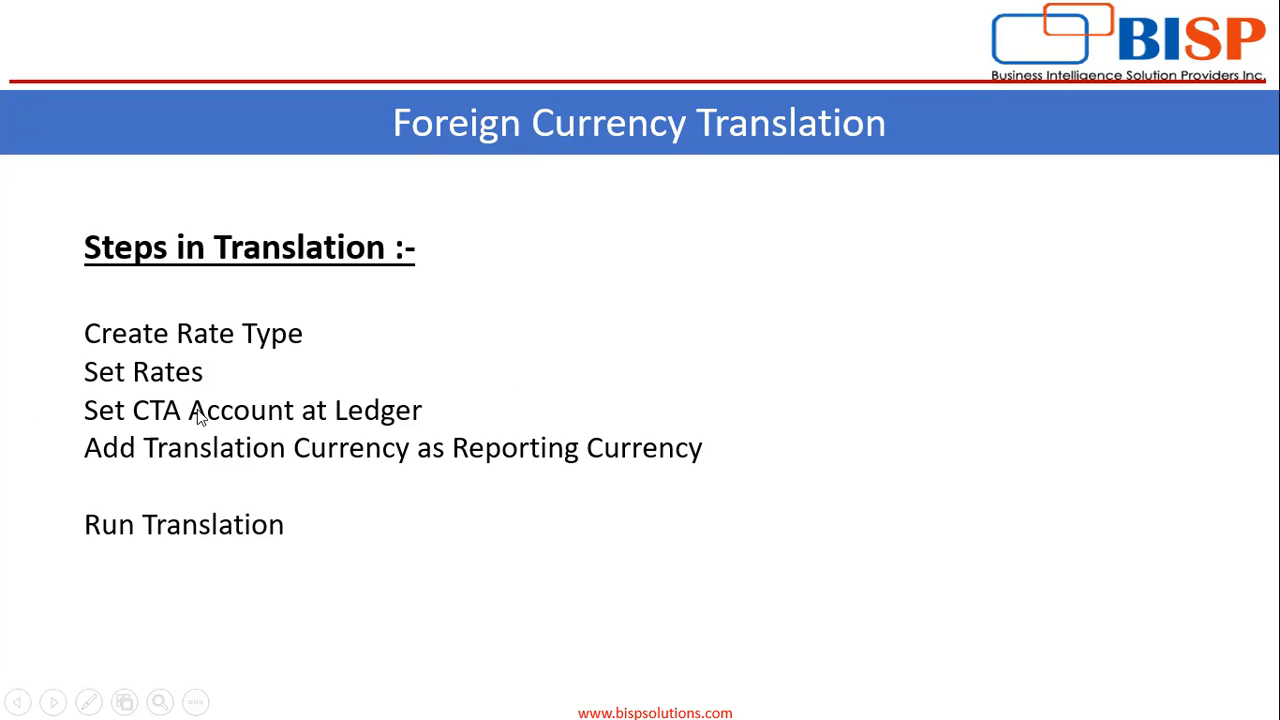
key(alt+Tab)
key(alt+Tab)
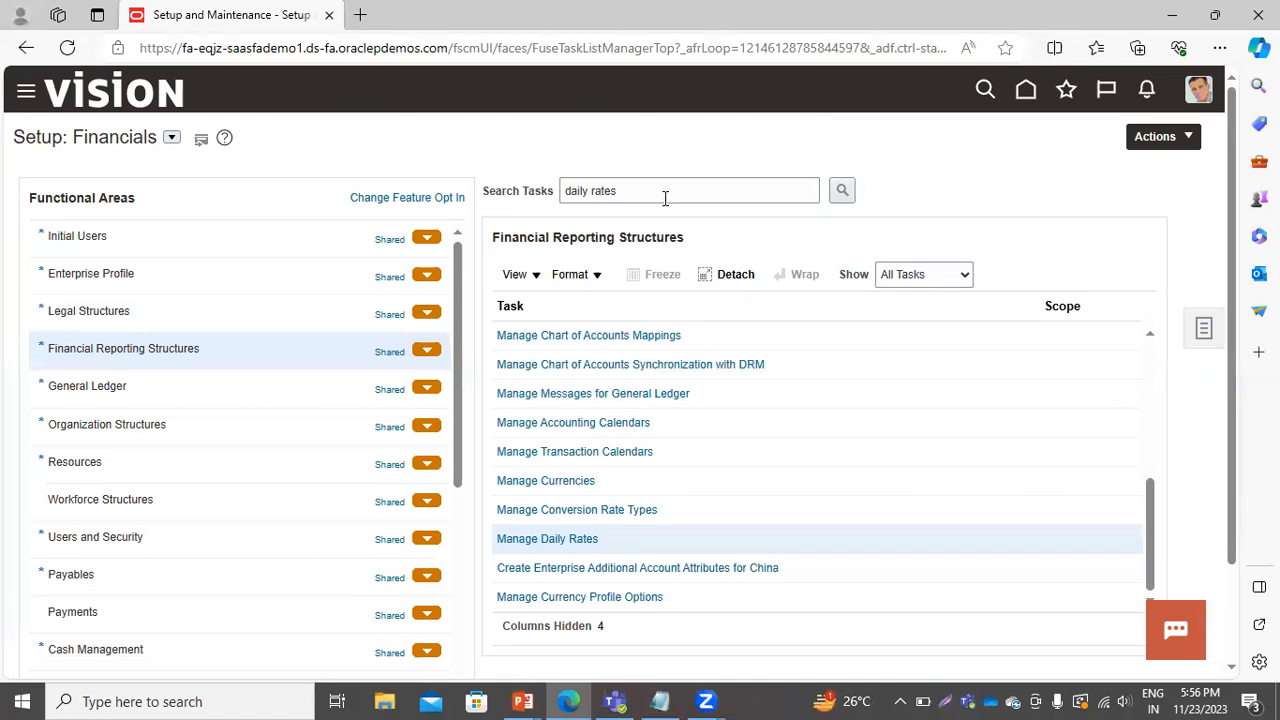
Search the setup tasks for "specify ledger" and show the General Ledger tasks.
triple_click(665, 191)
text(speci)
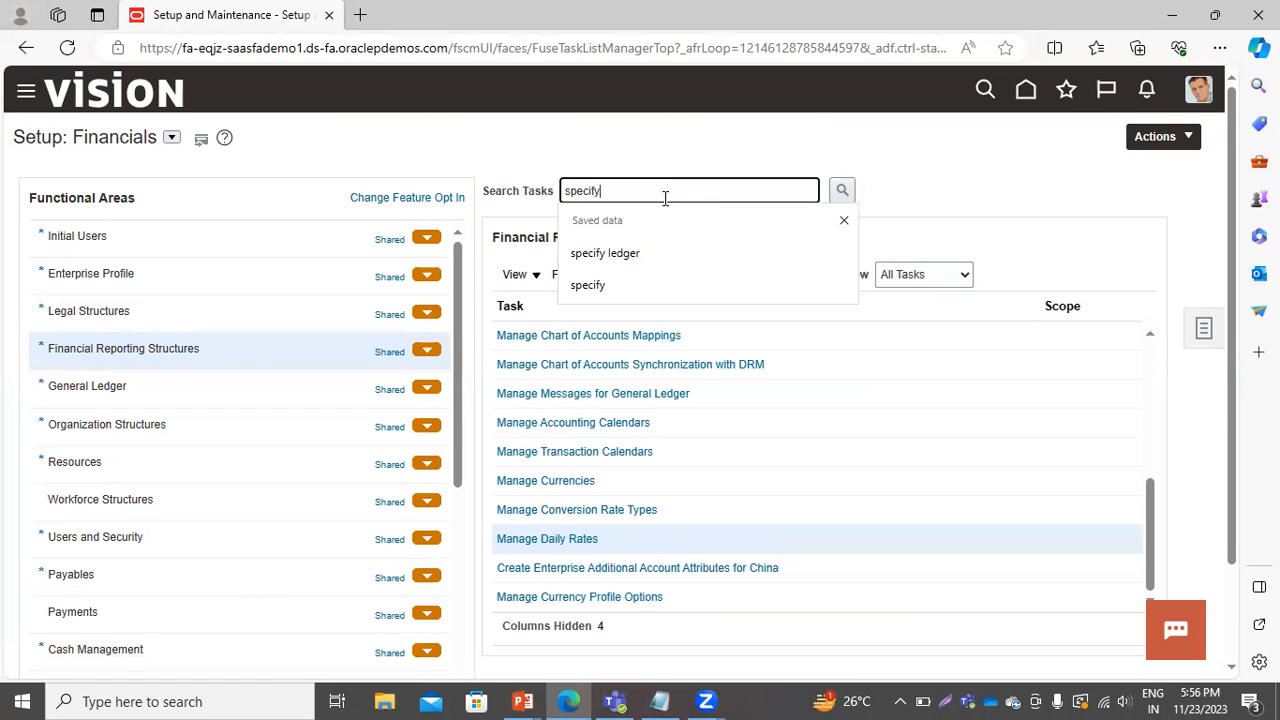
text(fy)
key(Down)
key(Return)
key(Return)
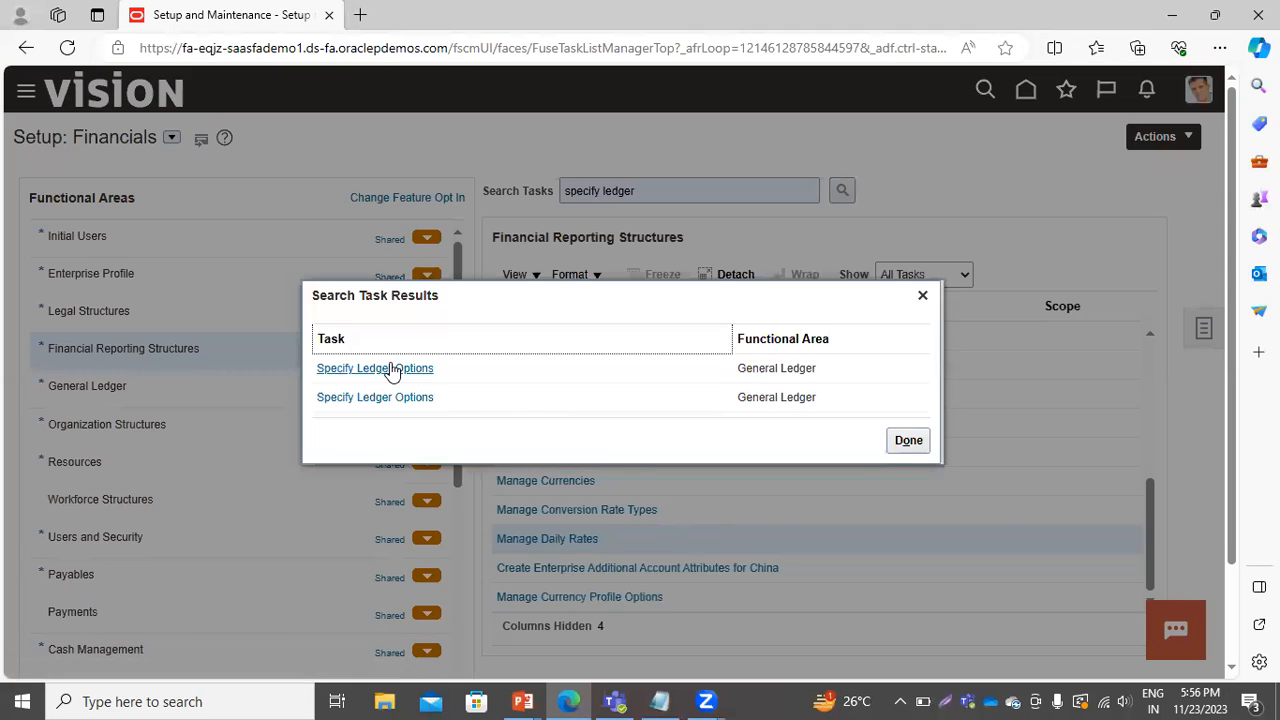
click(390, 368)
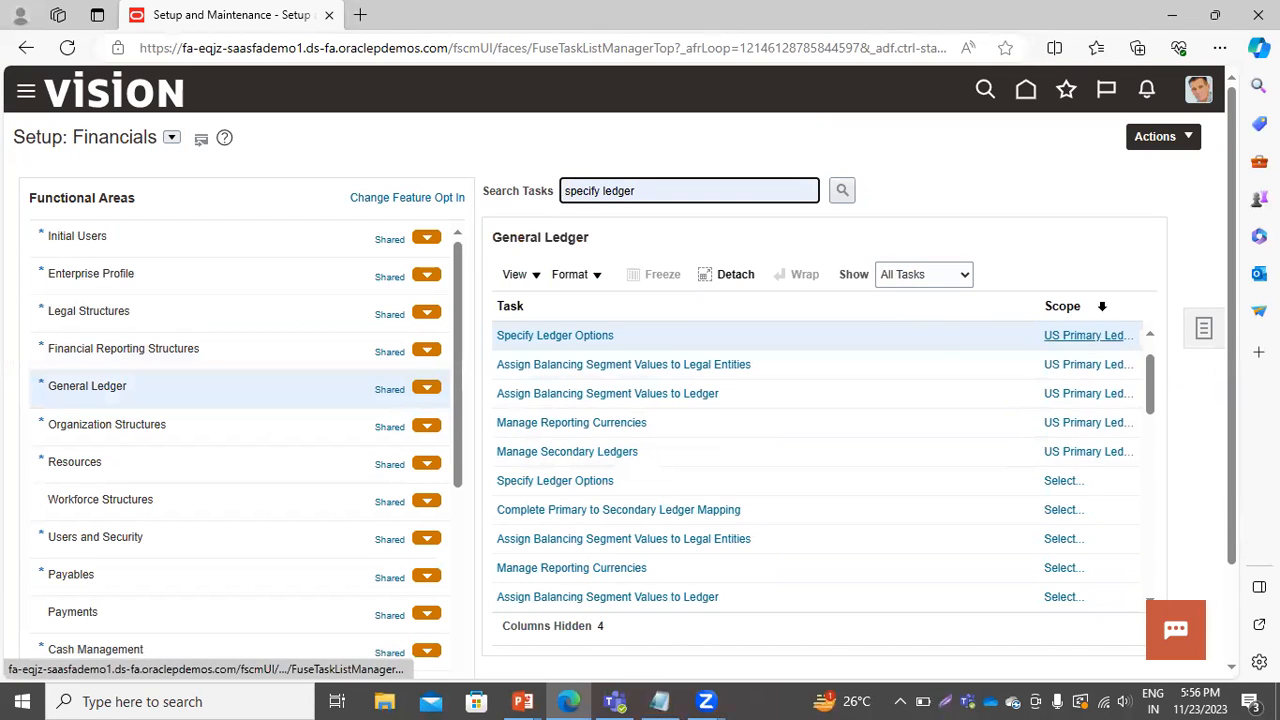
Open Specify Ledger Options for US Primary Ledger and review the period end and average rate types under Period Close.
click(544, 338)
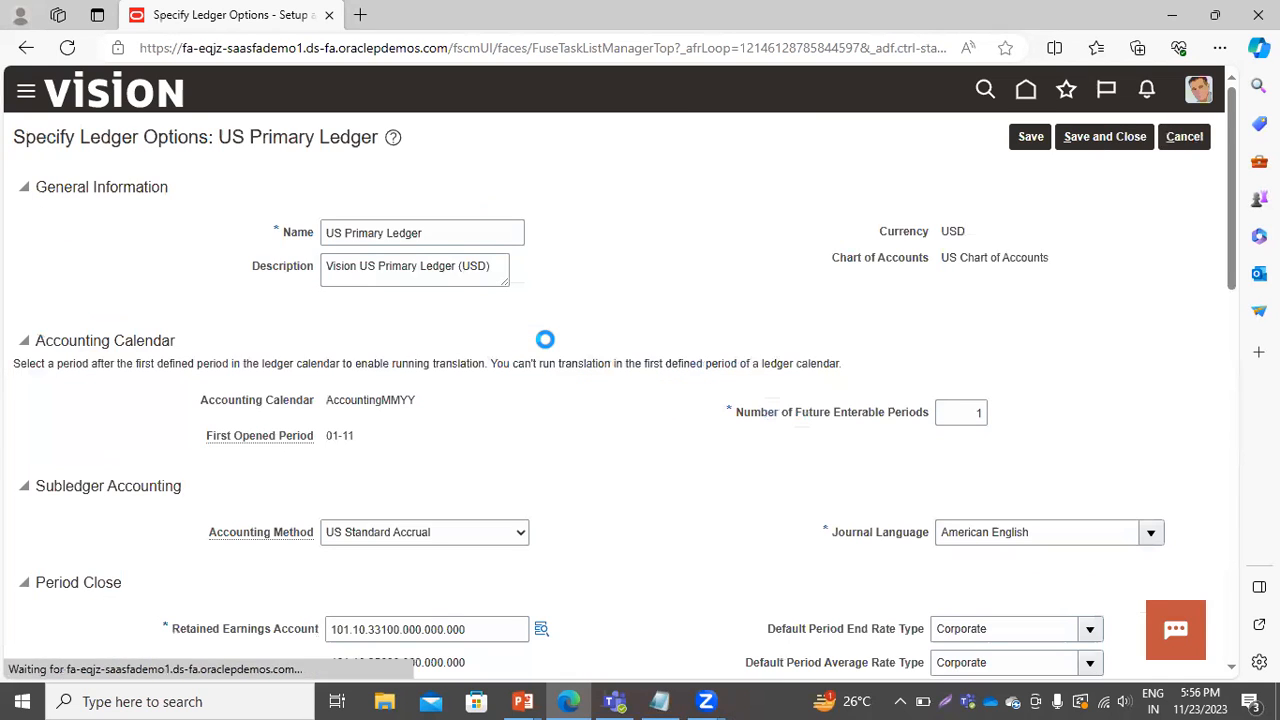
scroll(603, 523, down, 2)
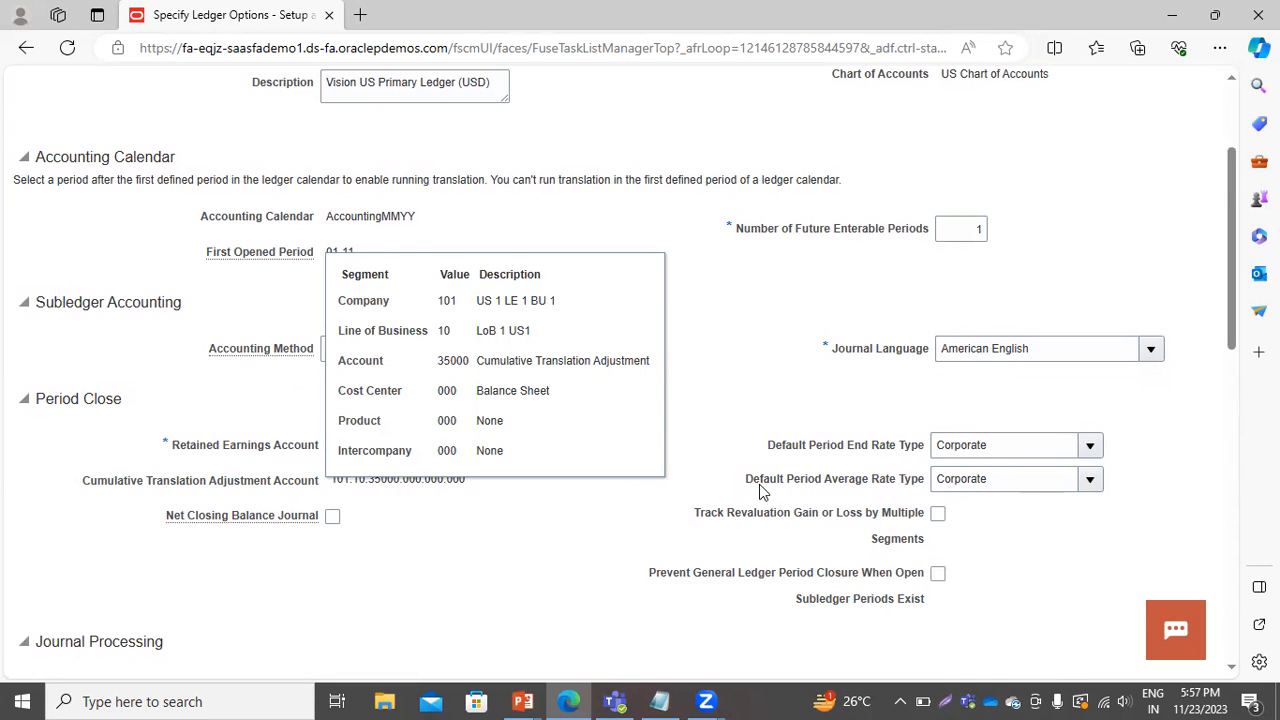
click(1088, 447)
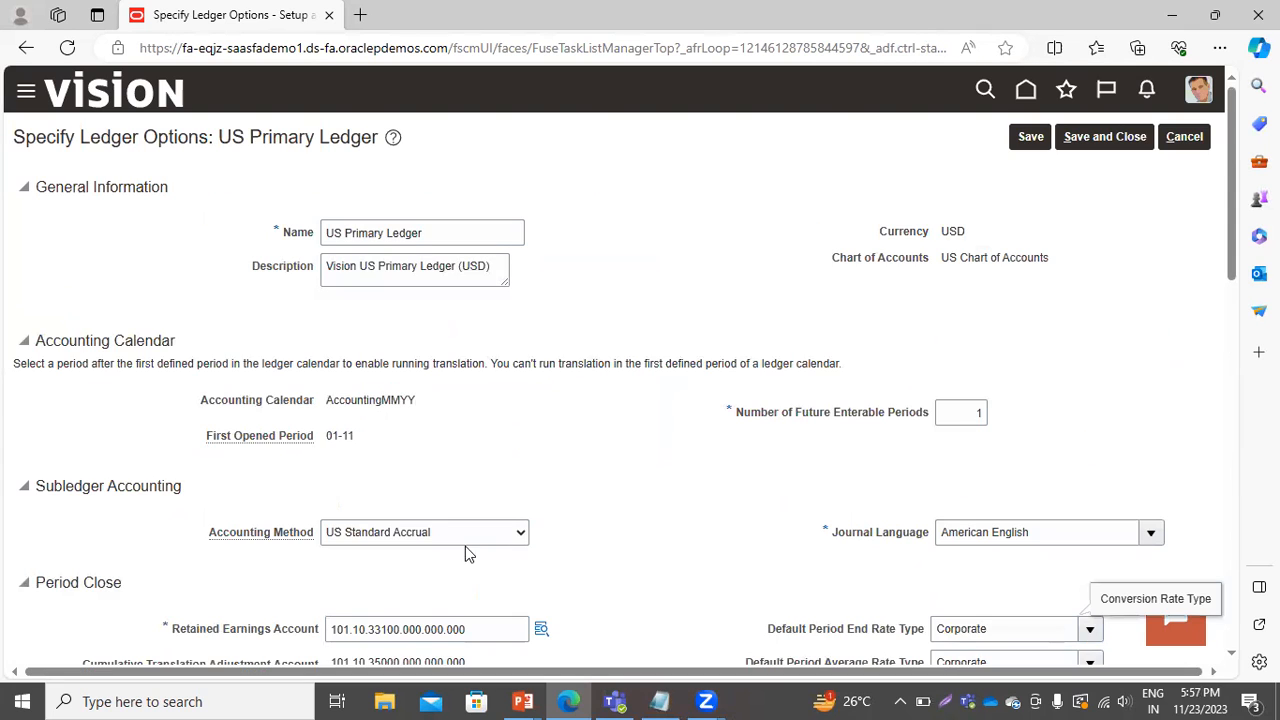
scroll(829, 520, down, 3)
click(1089, 360)
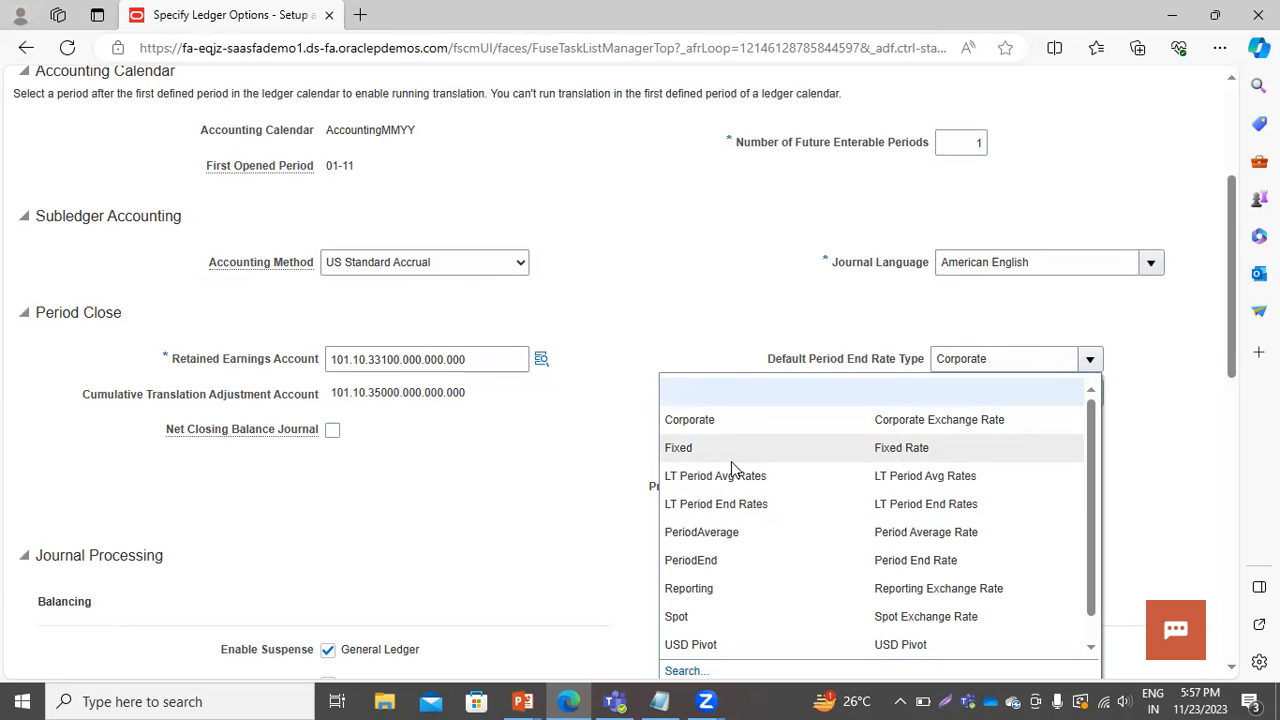
click(502, 524)
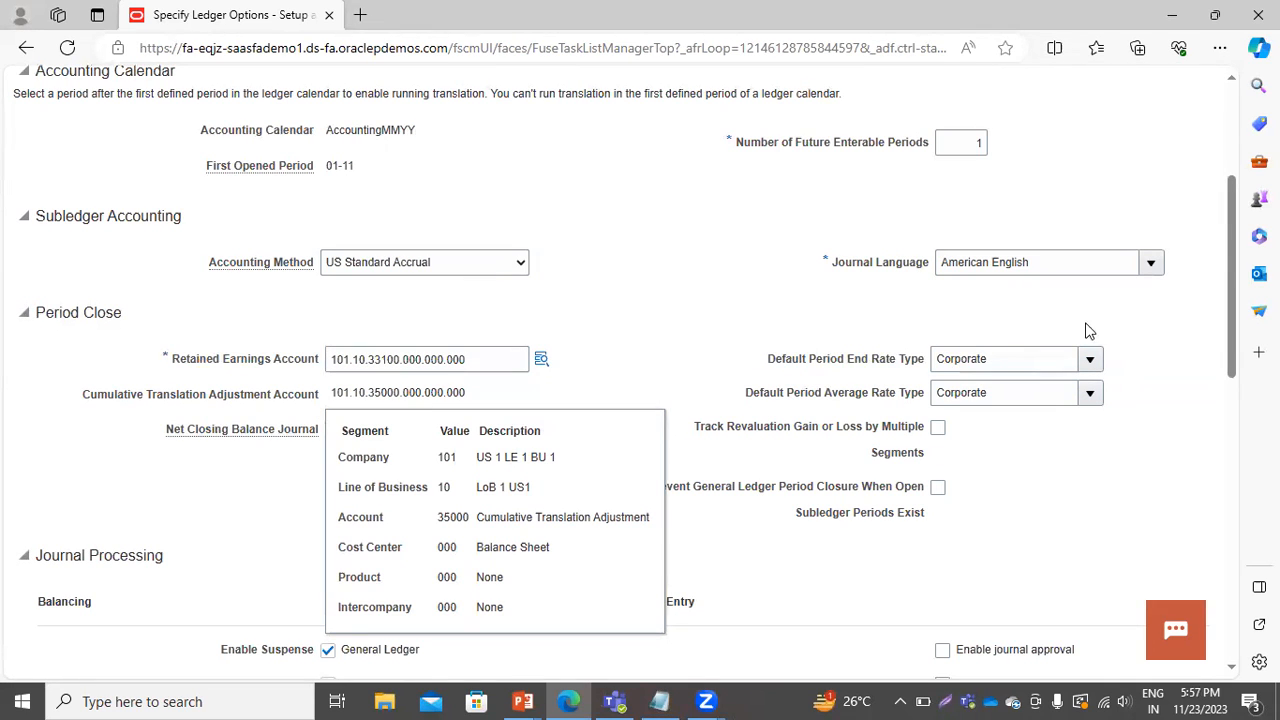
click(1088, 359)
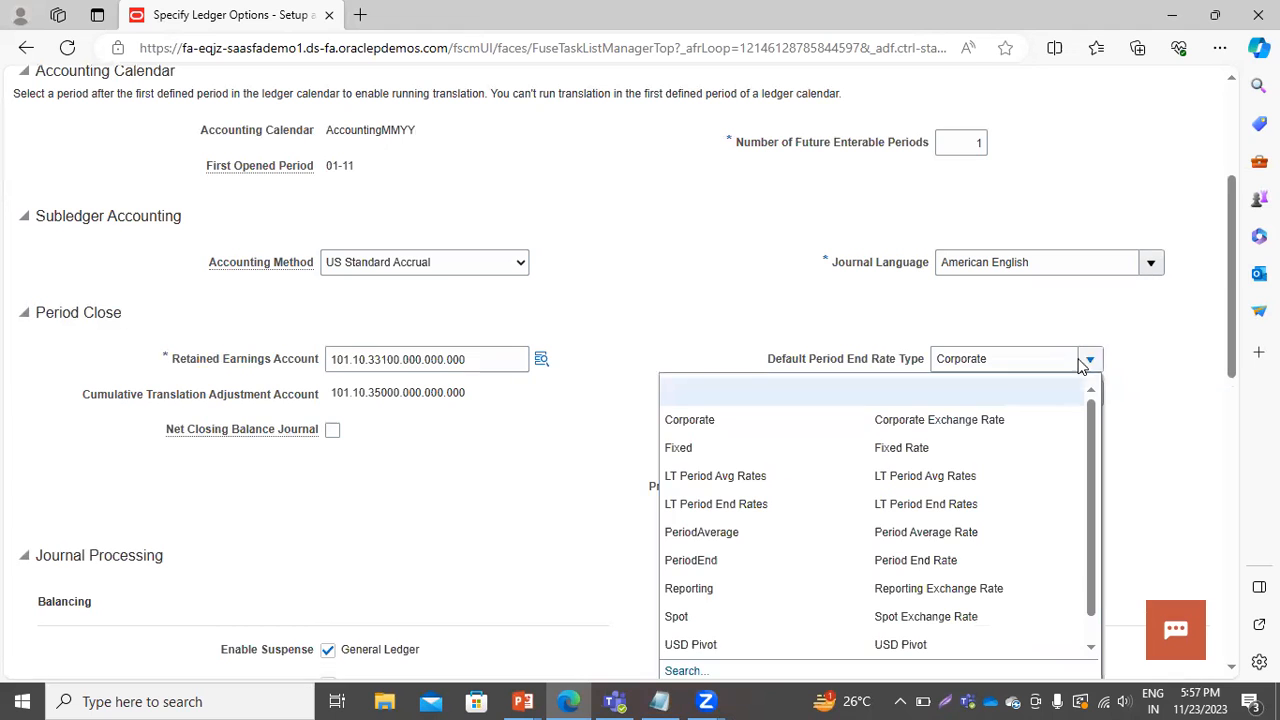
click(720, 289)
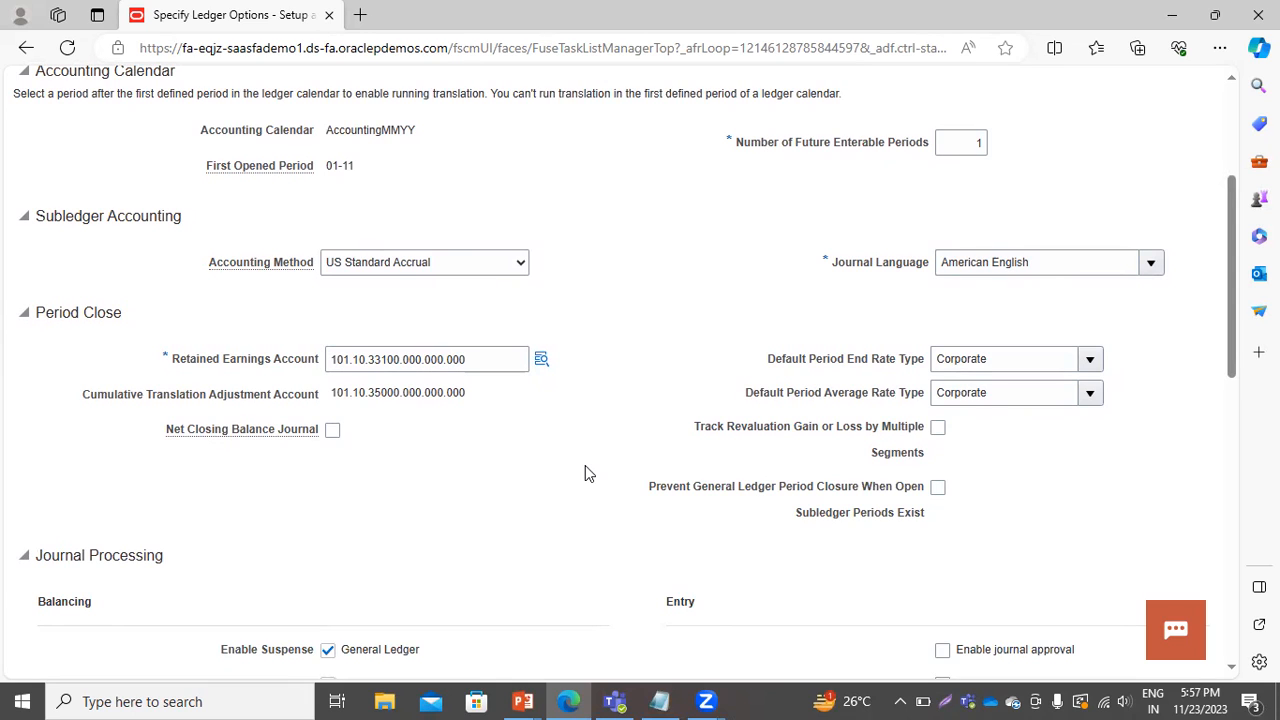
scroll(591, 472, up, 3)
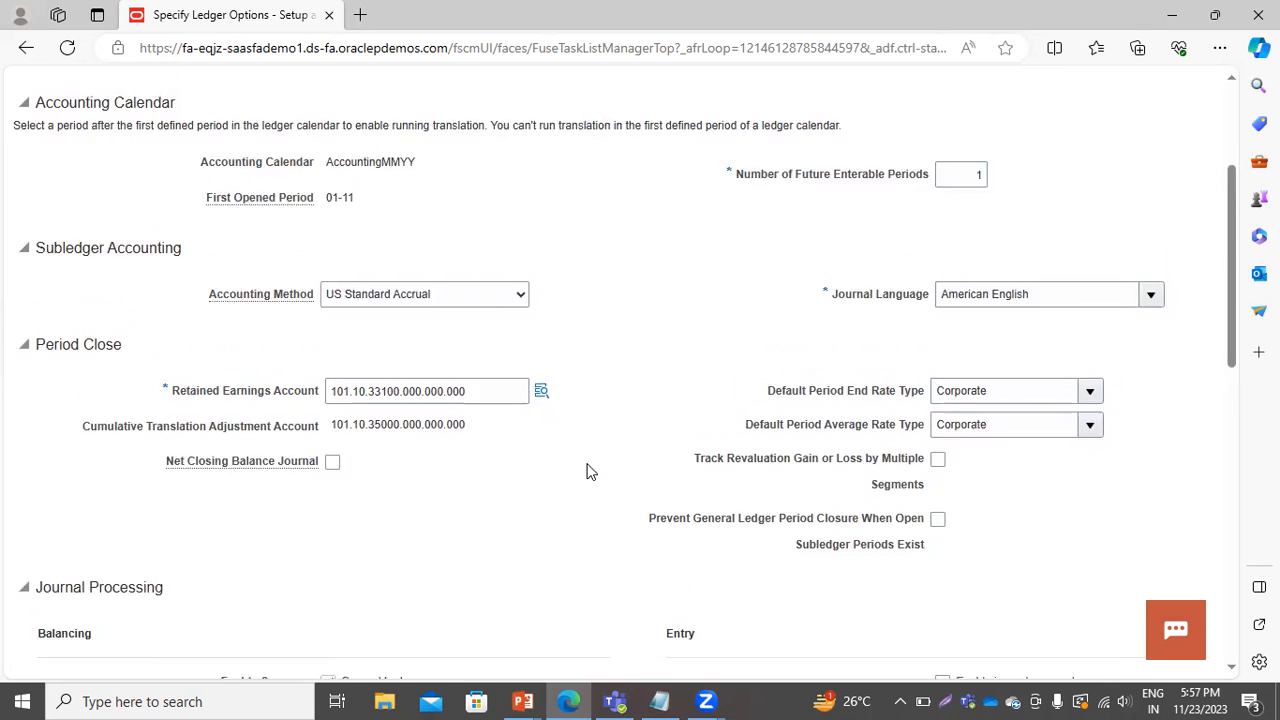
click(1104, 137)
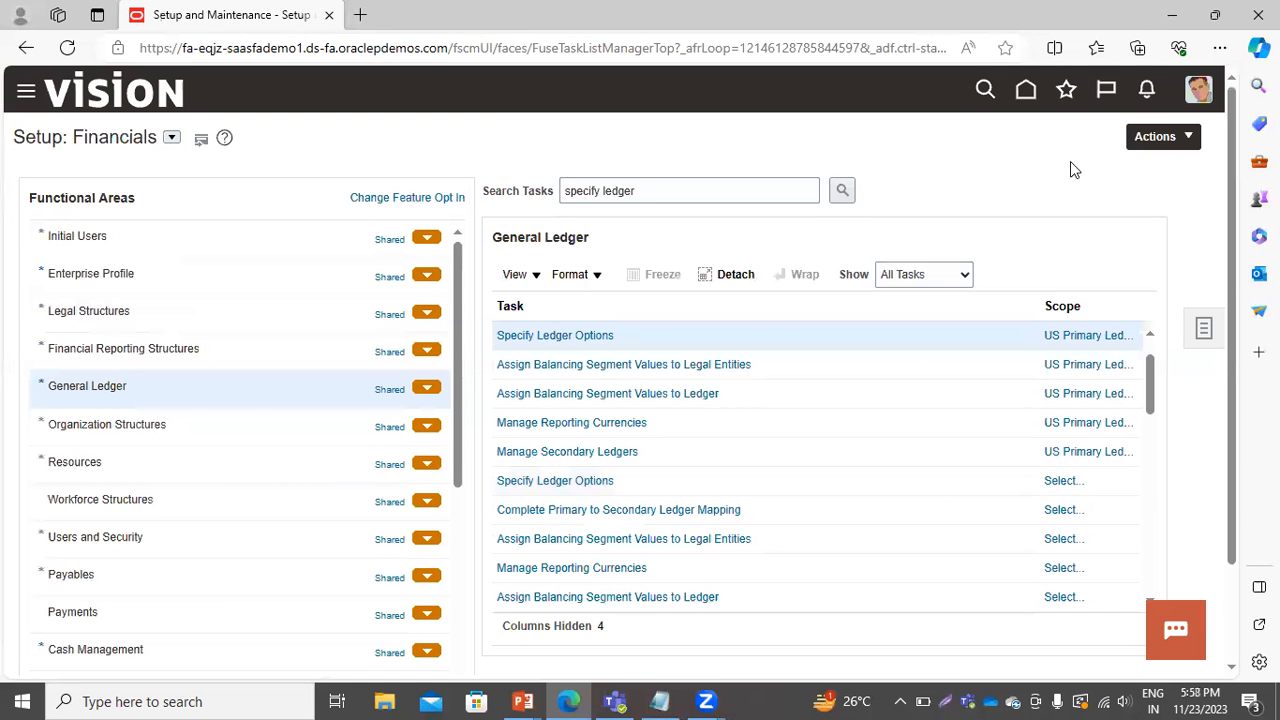
Open Manage Reporting Currencies for the US Primary Ledger.
click(525, 423)
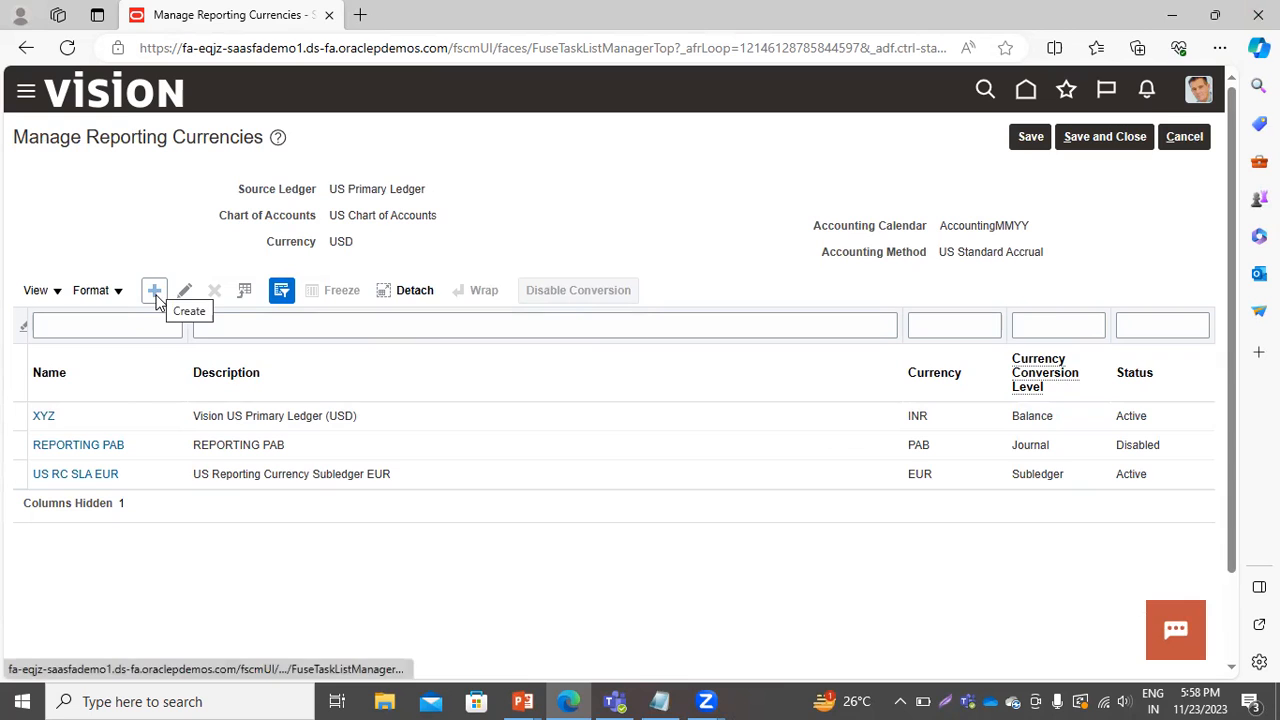
click(136, 413)
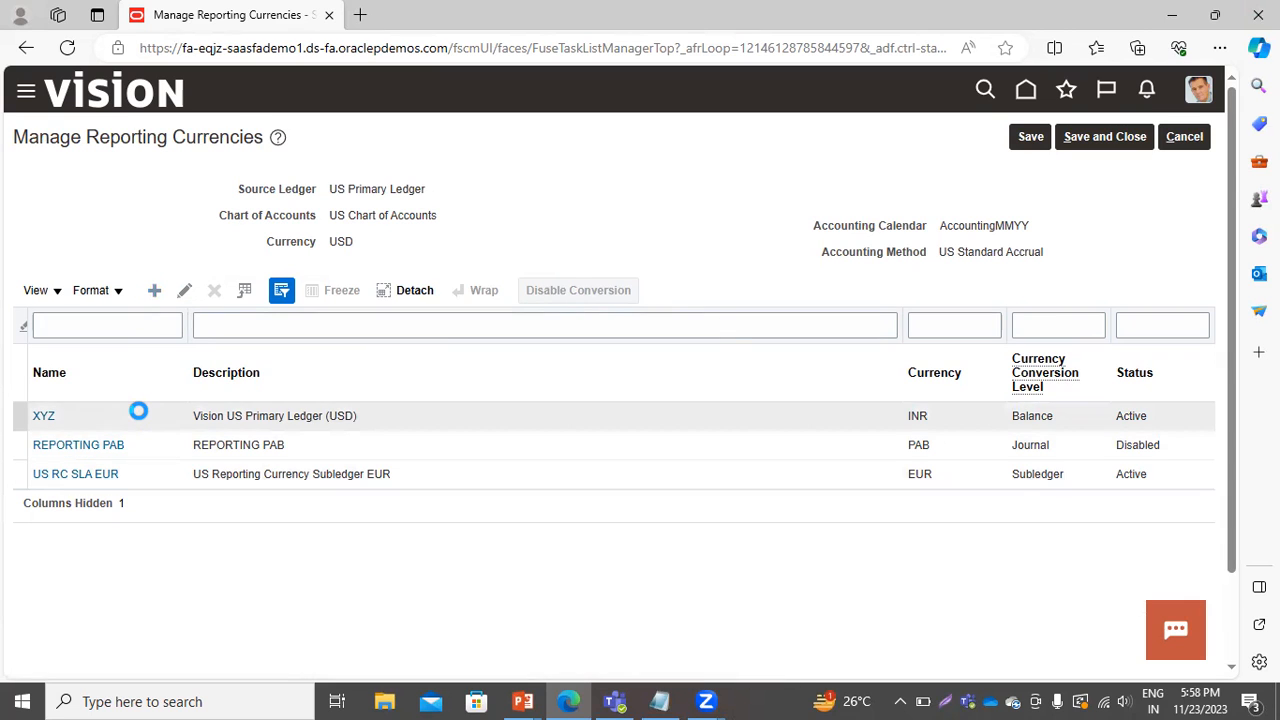
Try to create a Balance-level reporting currency named LT USD to INR, looking for INR in the currency list.
click(380, 219)
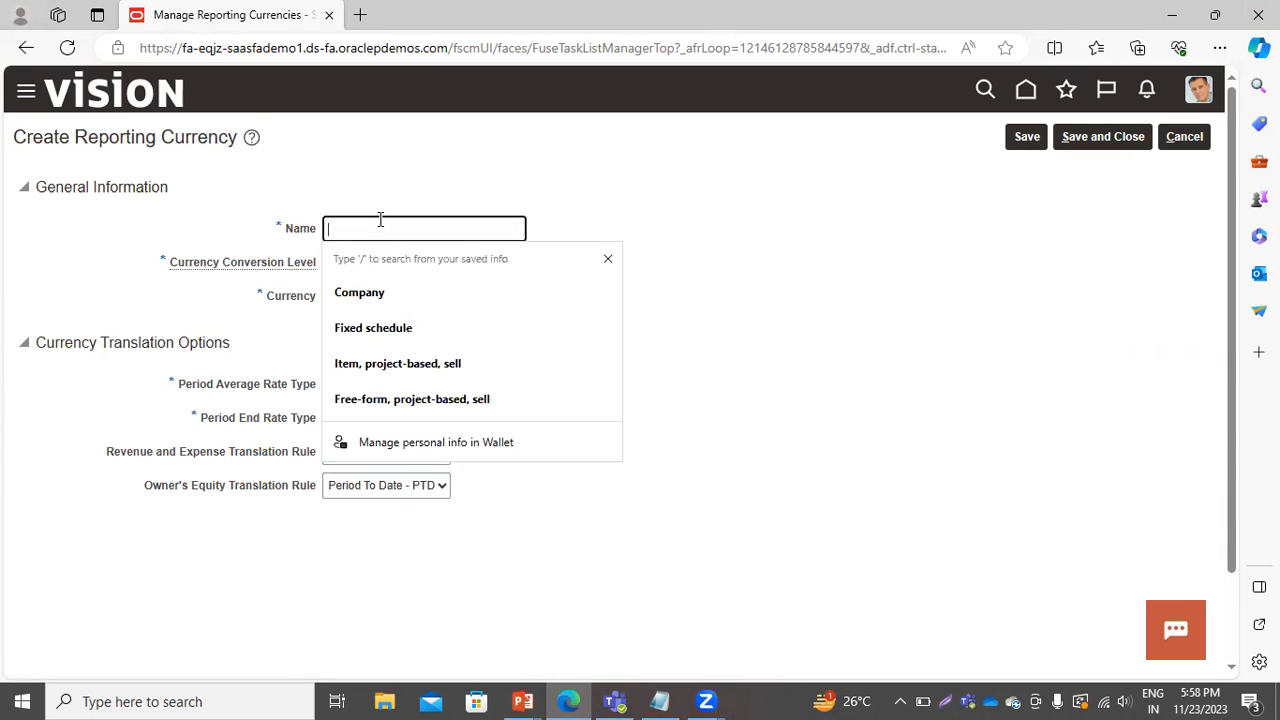
text(LT USD to INR)
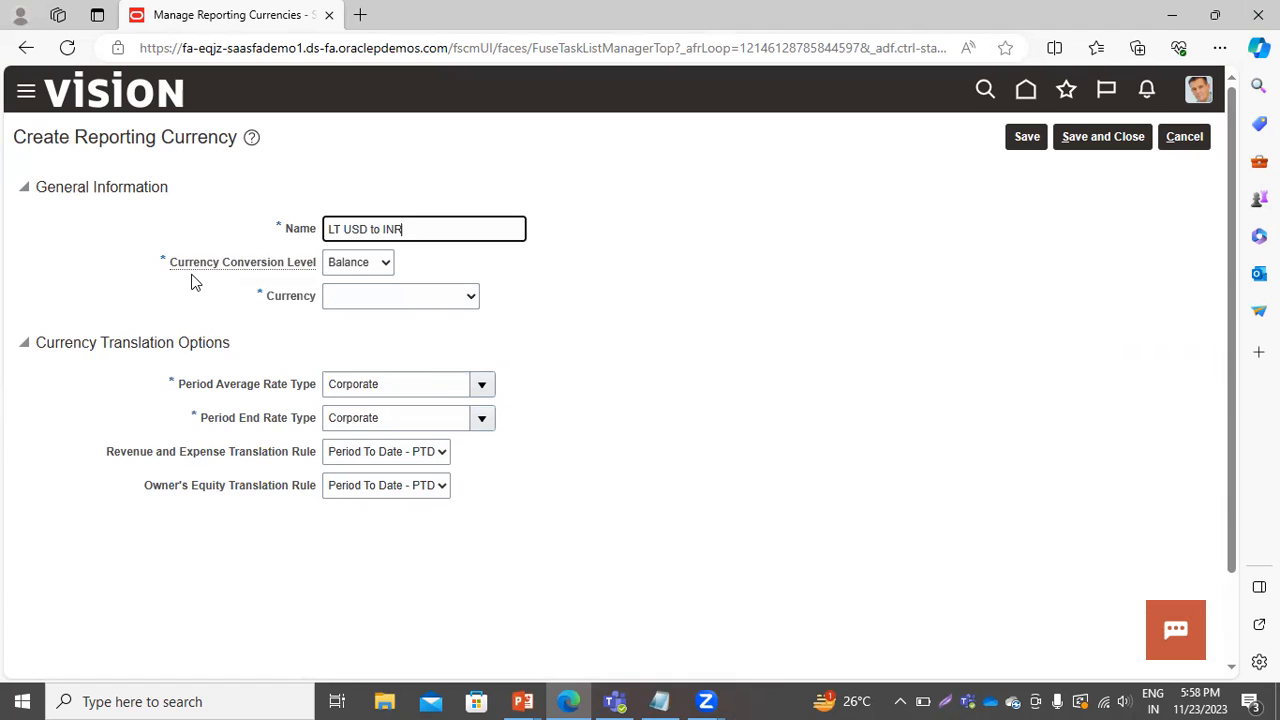
click(352, 264)
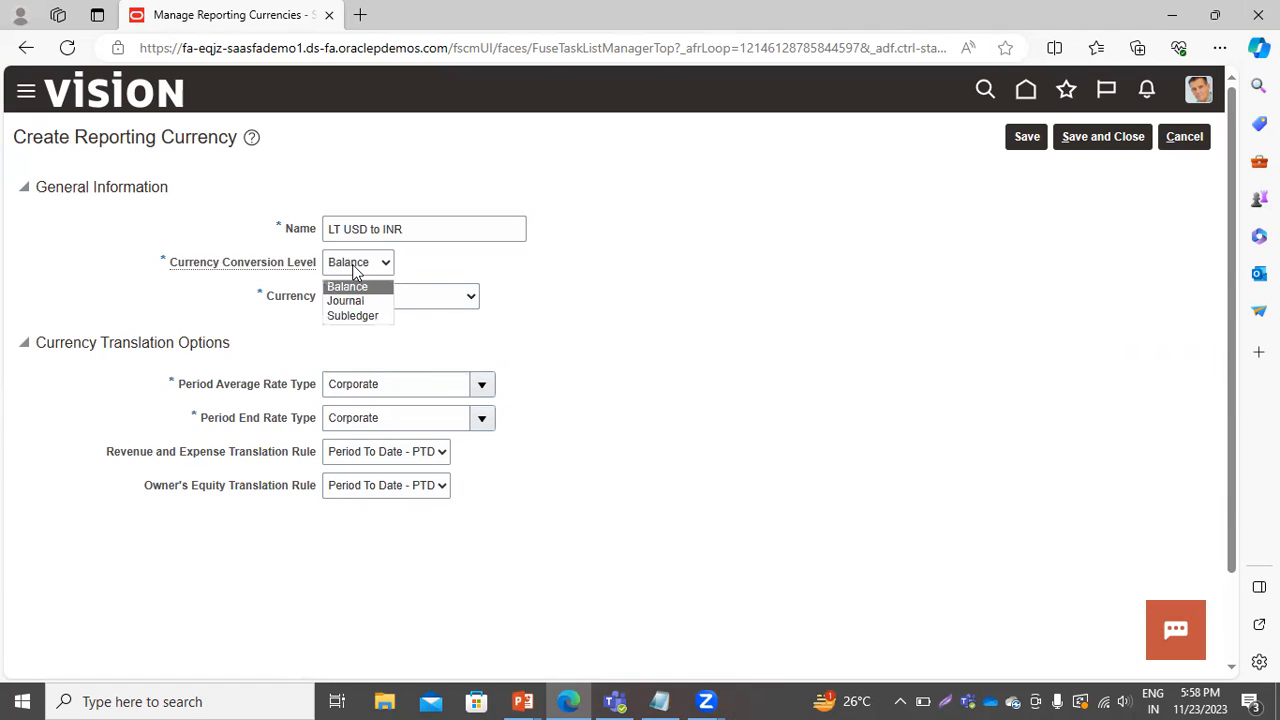
click(352, 264)
click(474, 297)
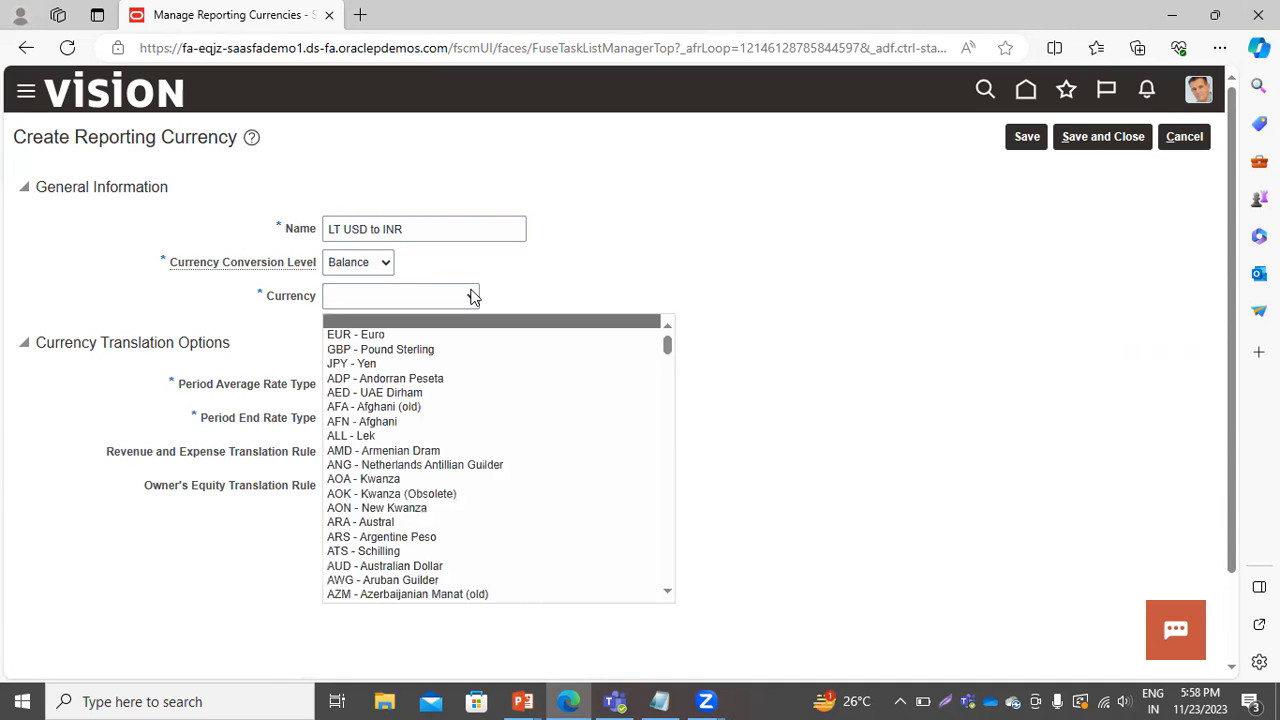
key(i)
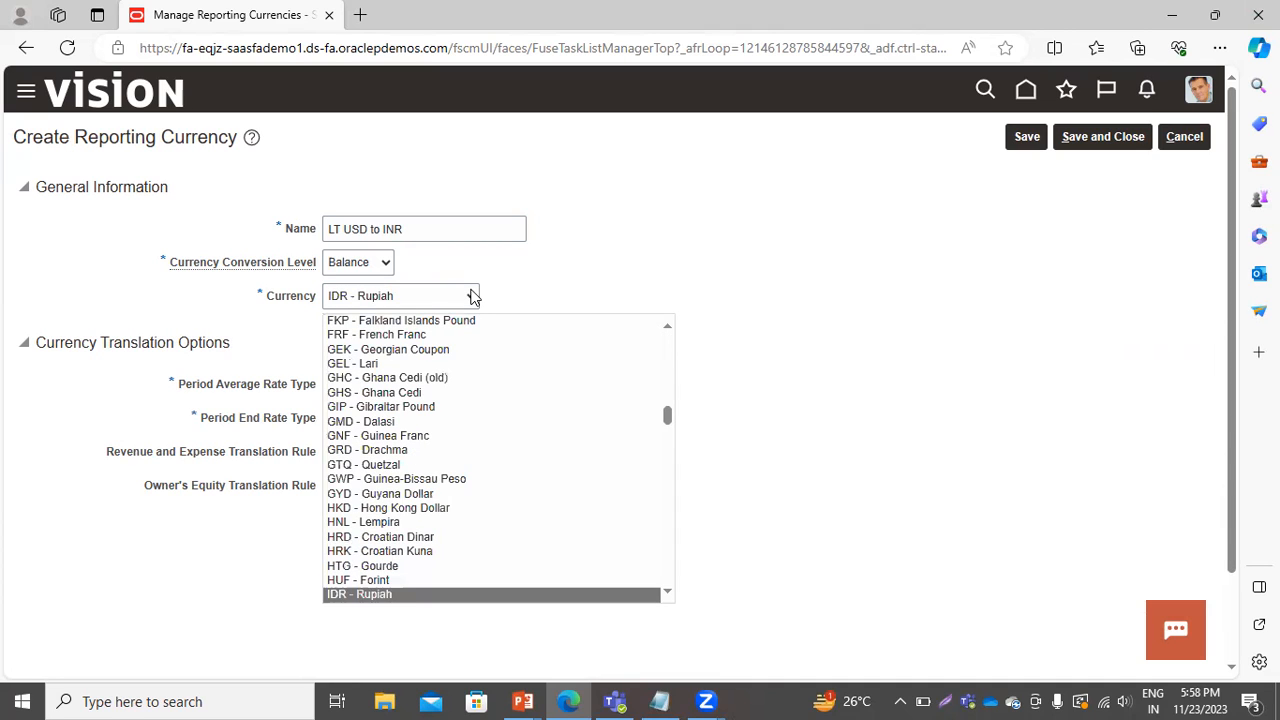
key(Down)
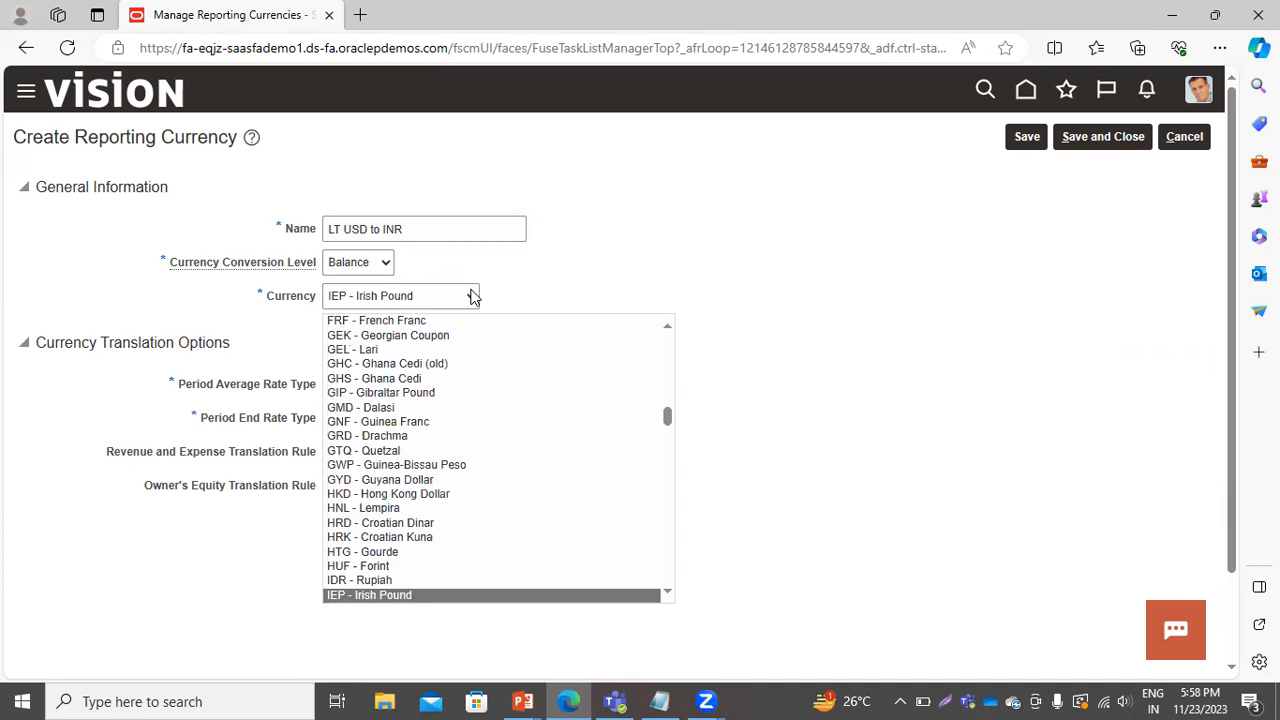
key(Down)
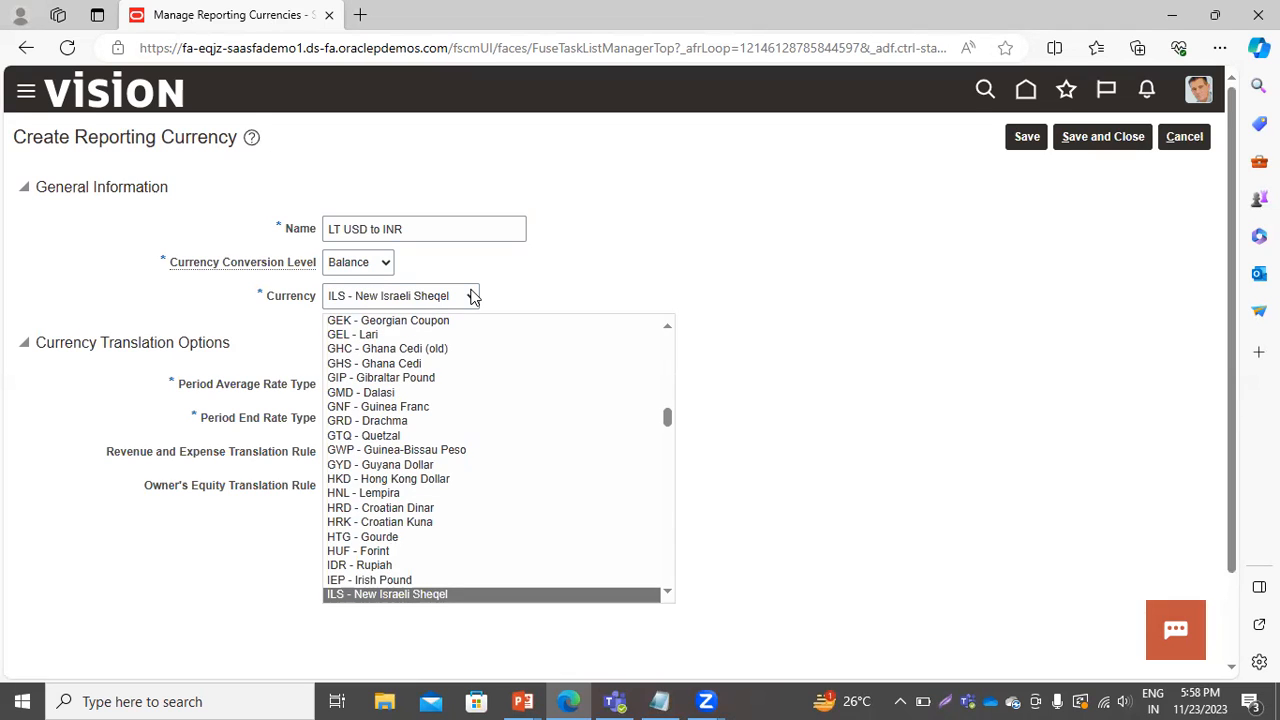
key(Down)
key(Down)
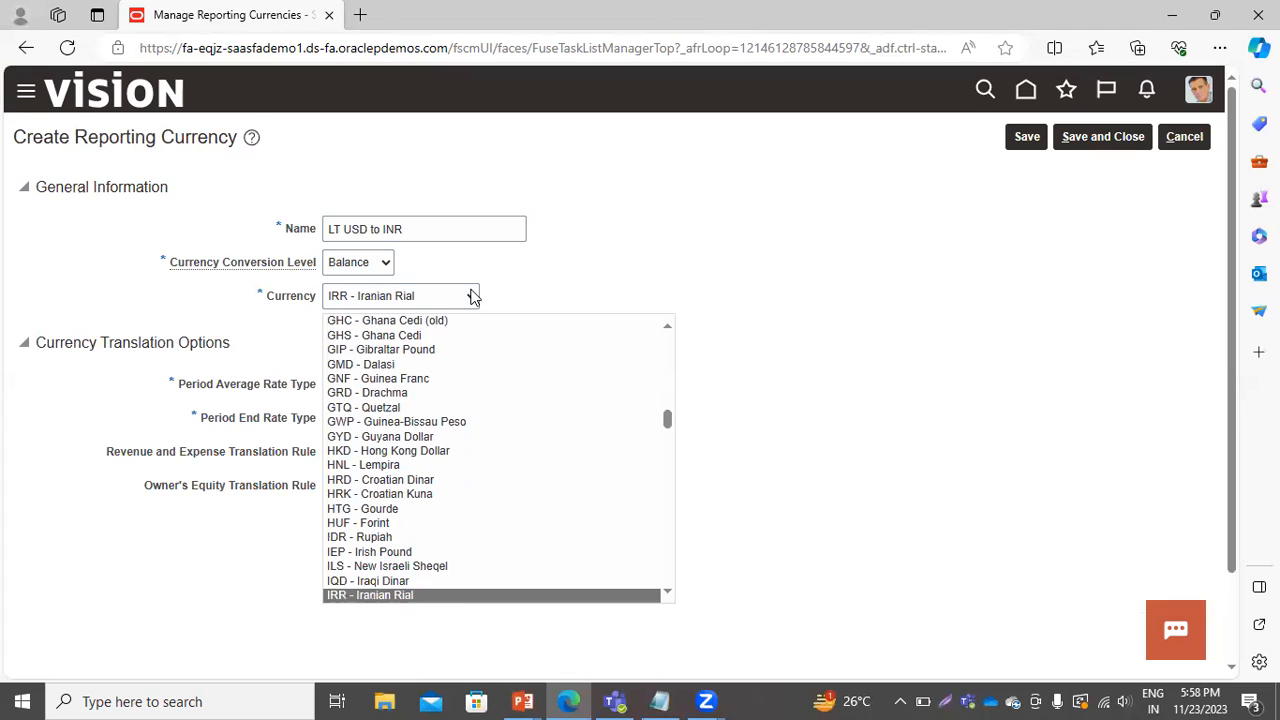
key(Down)
key(Down)
key(Down)
key(Down)
key(Down)
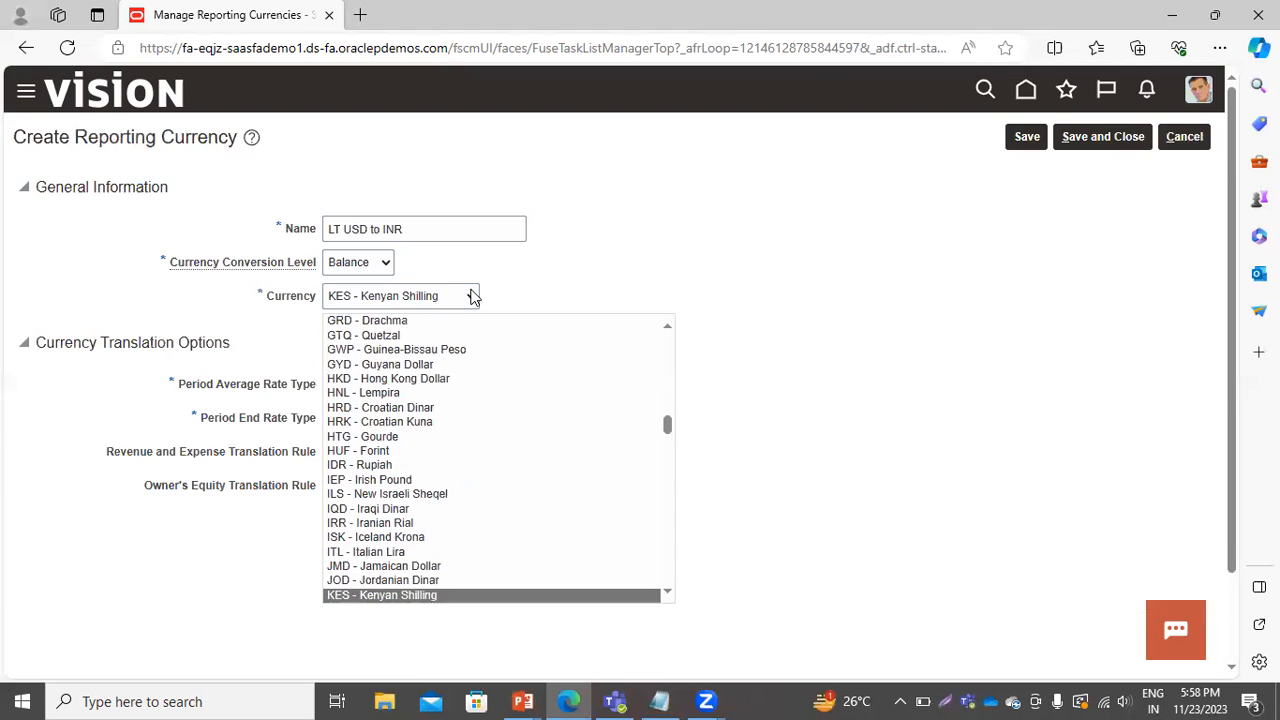
key(Up)
key(Up)
key(Up)
key(Up)
key(Up)
key(Up)
key(Up)
key(Up)
key(Up)
key(Up)
key(Up)
key(Up)
key(Up)
key(Up)
key(Up)
key(Up)
key(Up)
key(Up)
key(Up)
key(Up)
key(Up)
key(Up)
key(Up)
key(Up)
key(Up)
key(Up)
key(Up)
key(Up)
key(Up)
key(Up)
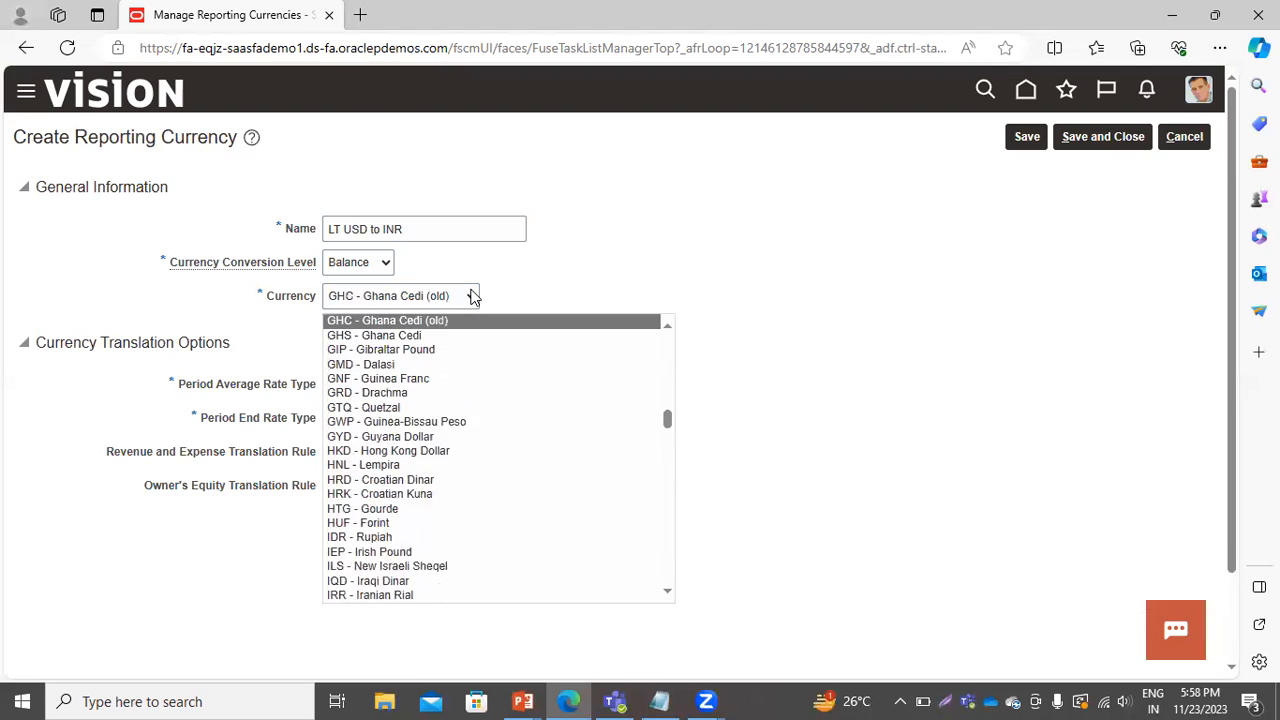
key(Up)
key(Up)
key(Up)
key(Up)
key(Up)
key(Up)
key(Up)
key(Up)
key(Up)
key(Up)
key(Up)
key(Up)
key(Up)
key(Up)
key(Up)
key(Up)
key(Up)
key(Up)
key(Up)
key(Up)
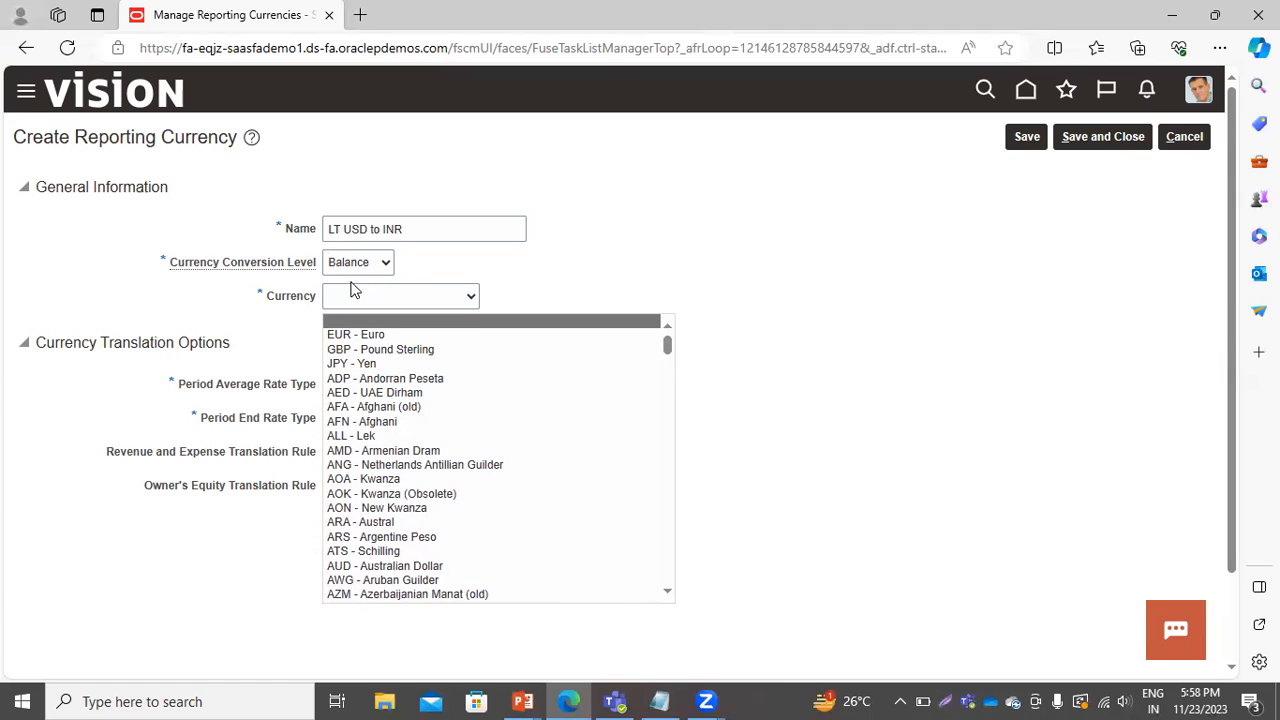
key(i)
key(Down)
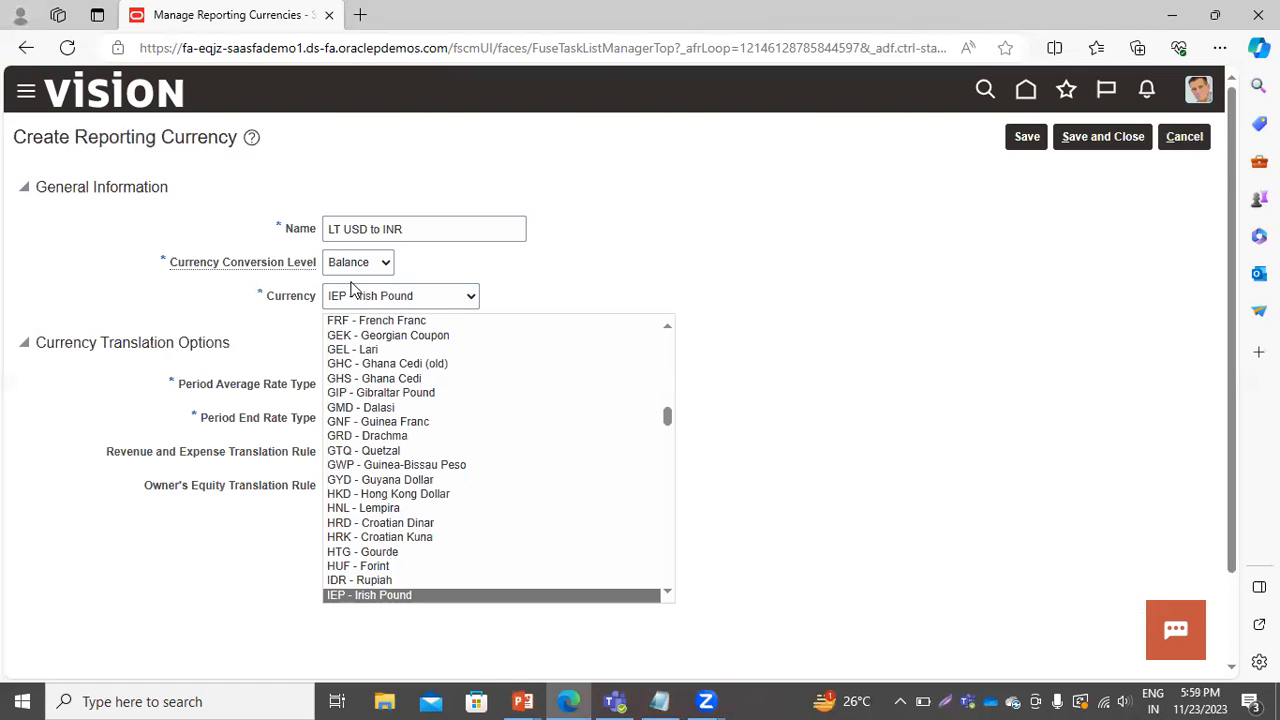
click(668, 596)
scroll(668, 596, down, 5)
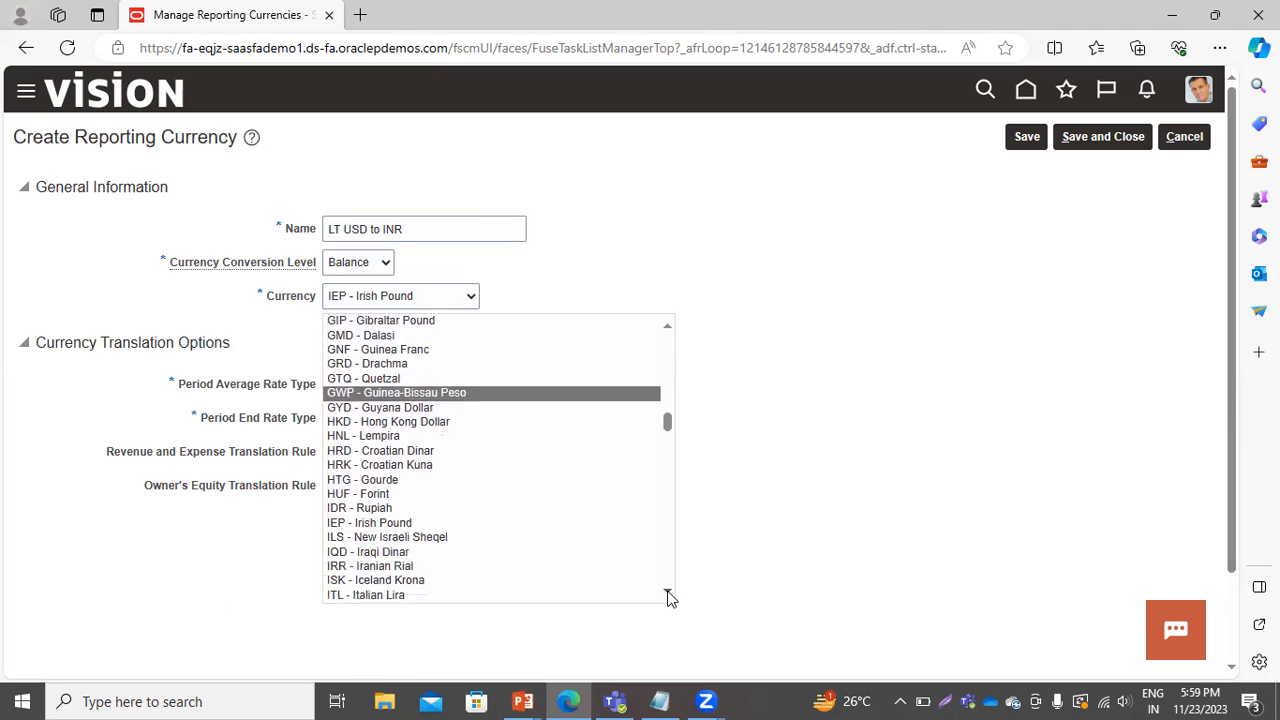
scroll(668, 596, down, 2)
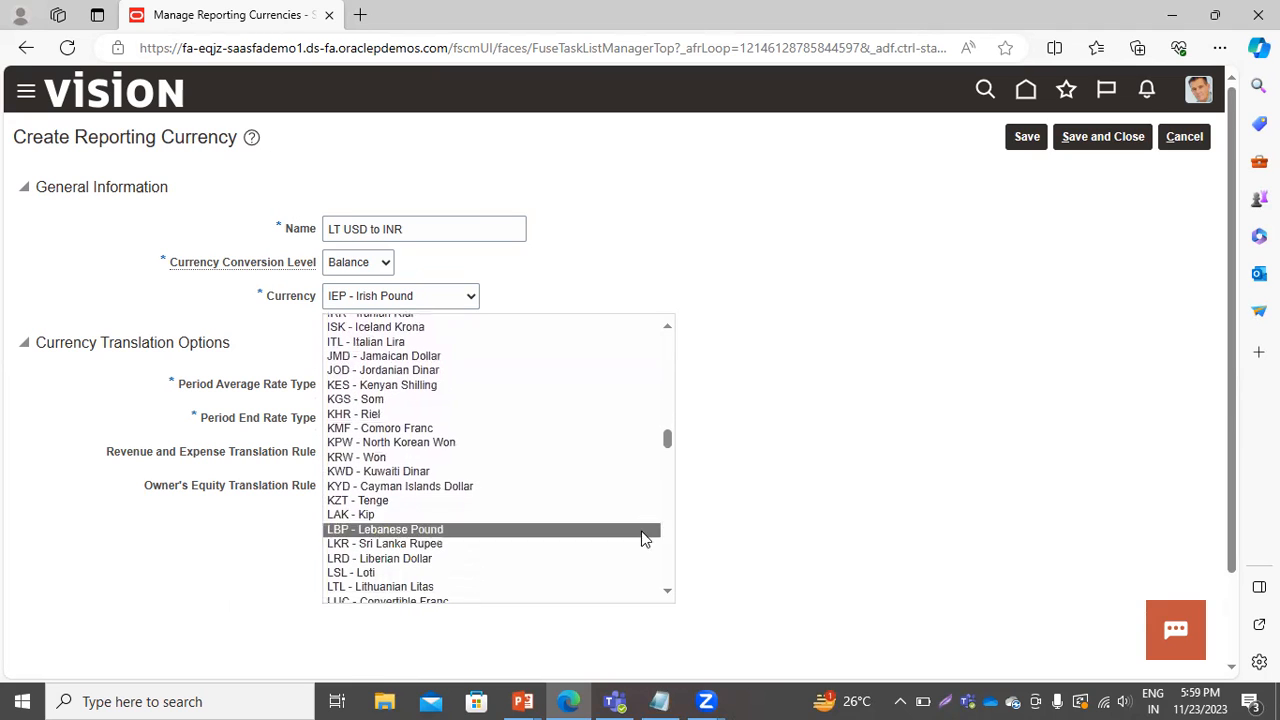
click(1182, 135)
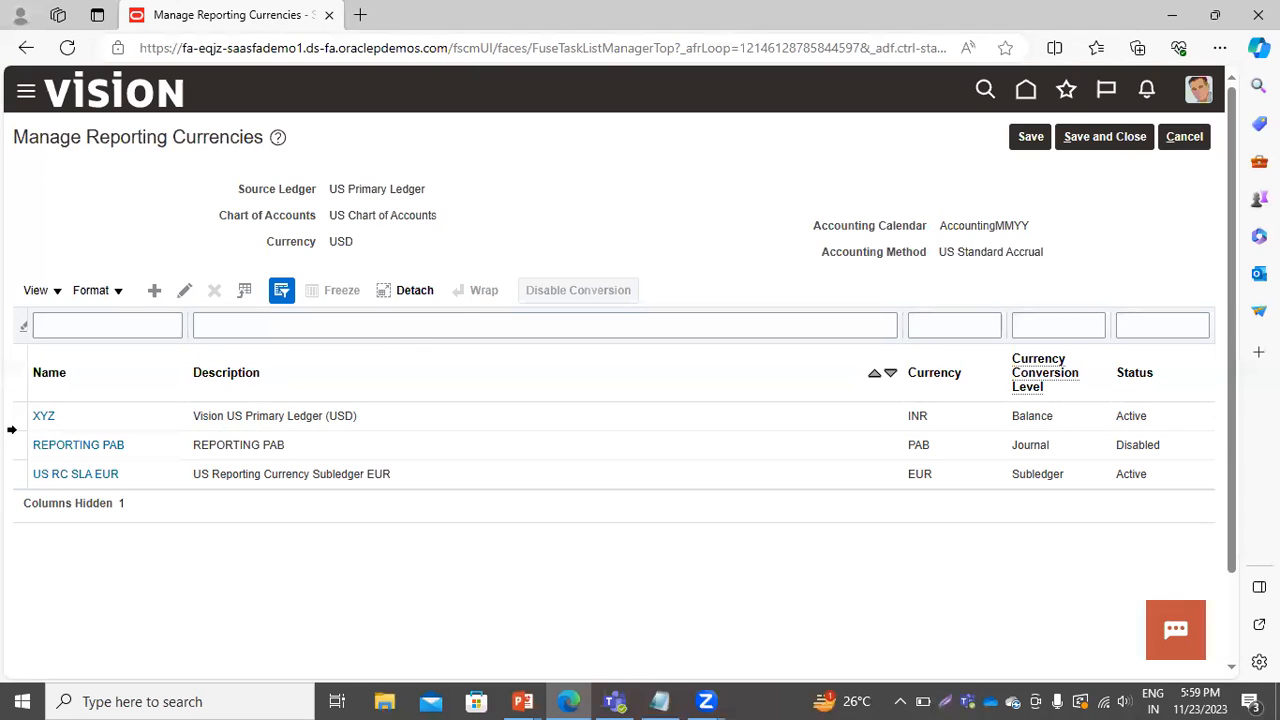
Rename the XYZ reporting currency to LT USD to INR and save it.
click(18, 418)
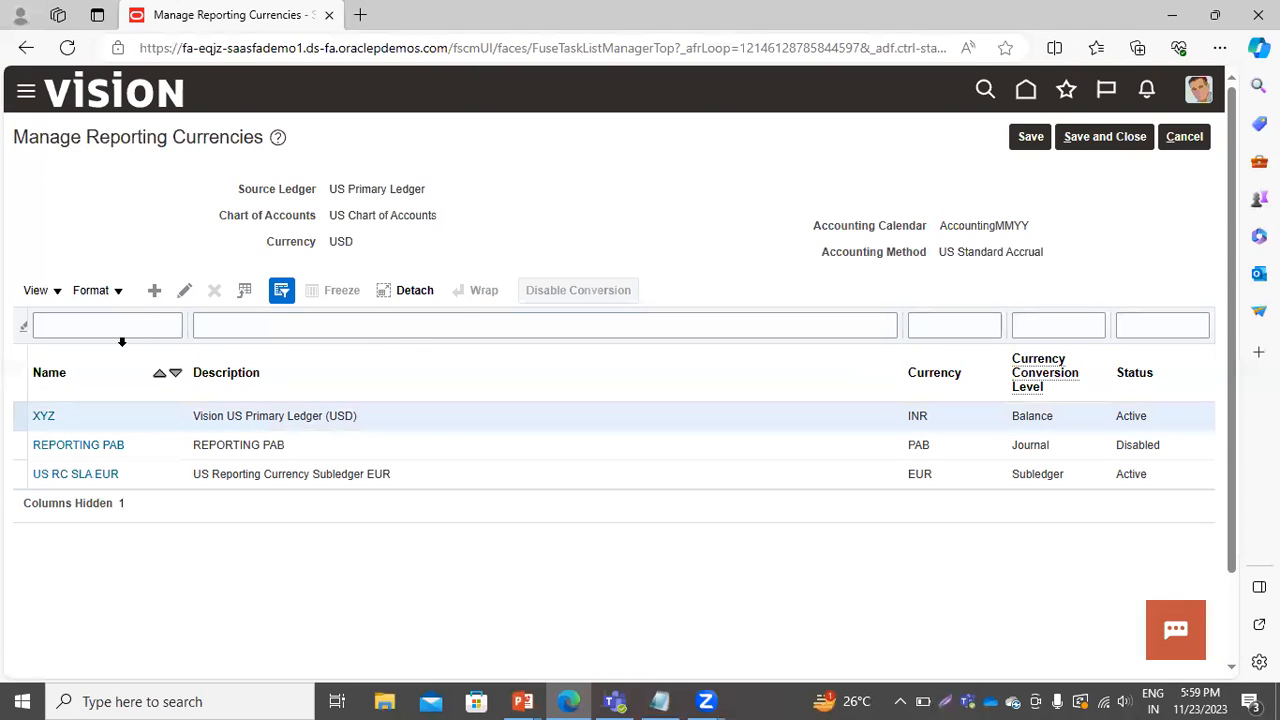
click(188, 291)
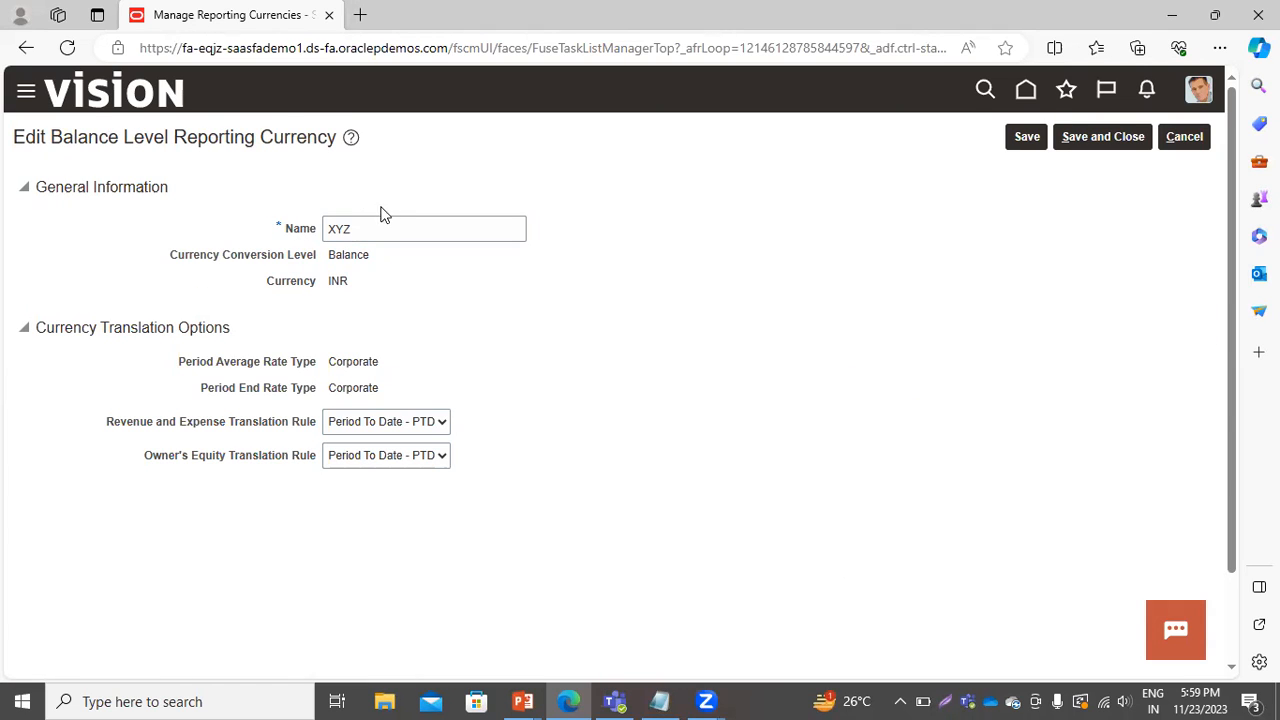
drag(378, 232, 184, 224)
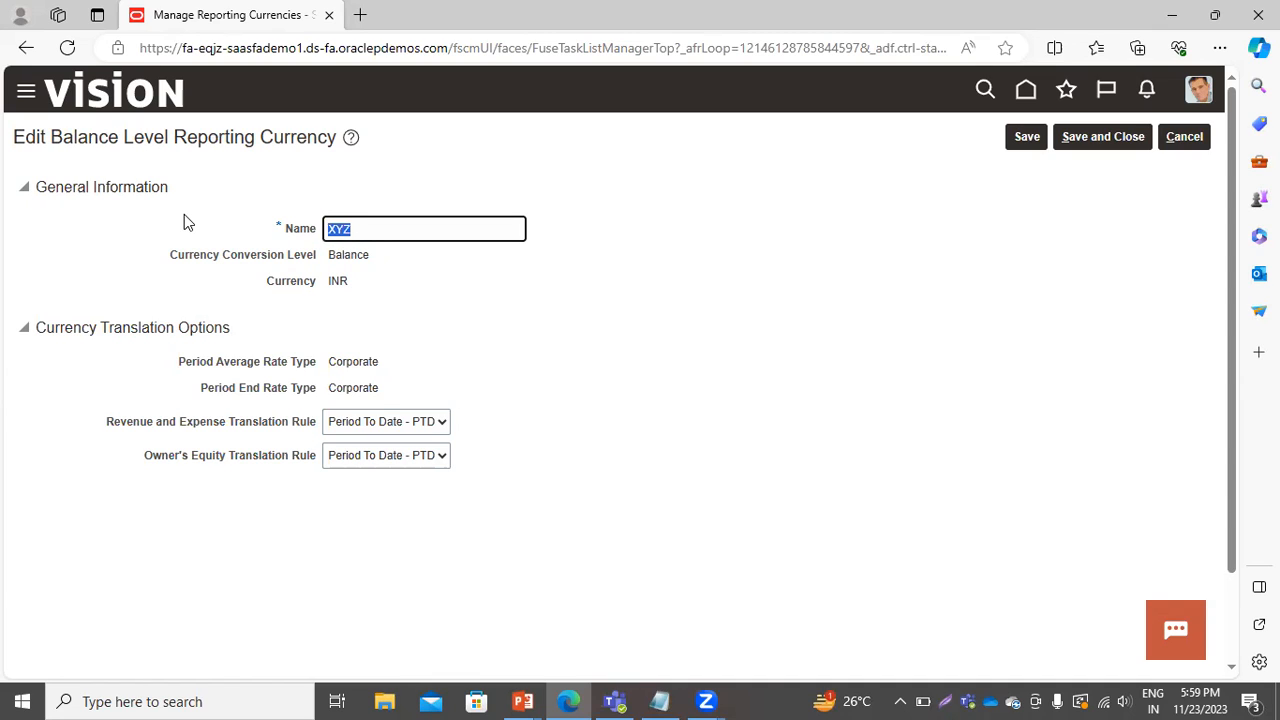
text(IT)
key(BackSpace)
key(BackSpace)
text(LE)
key(BackSpace)
text(T USD to INR)
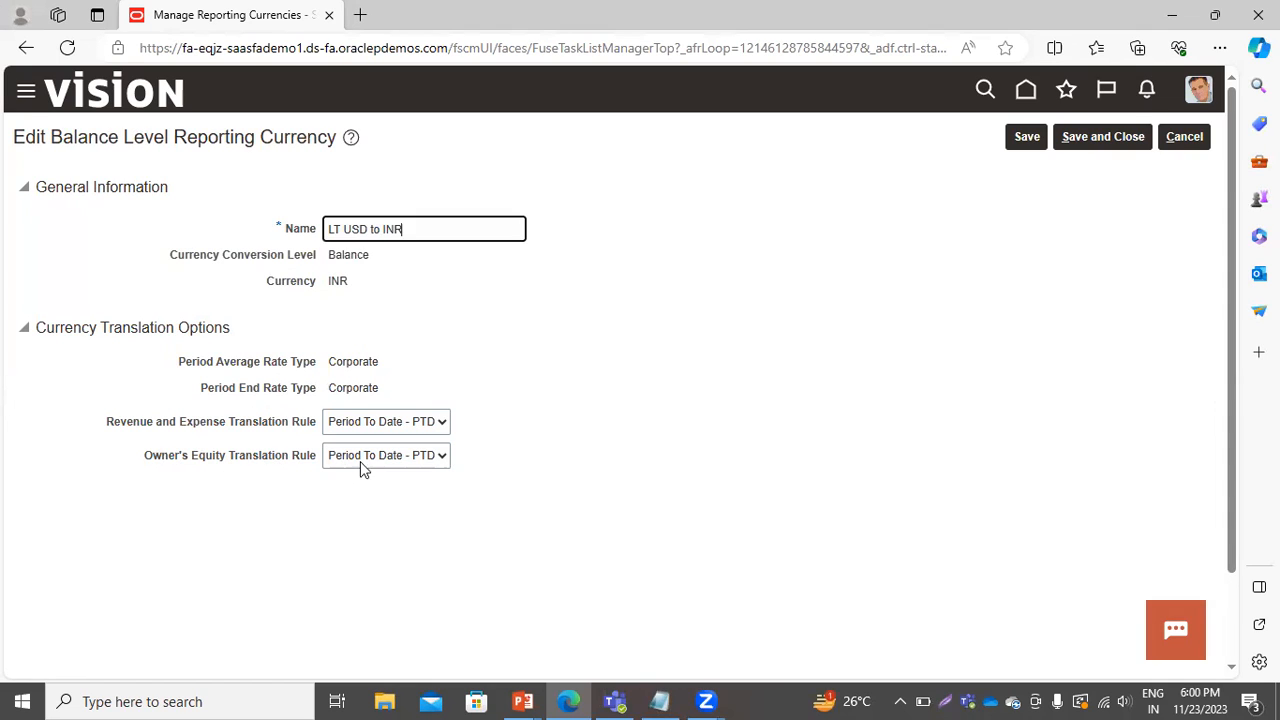
click(1118, 136)
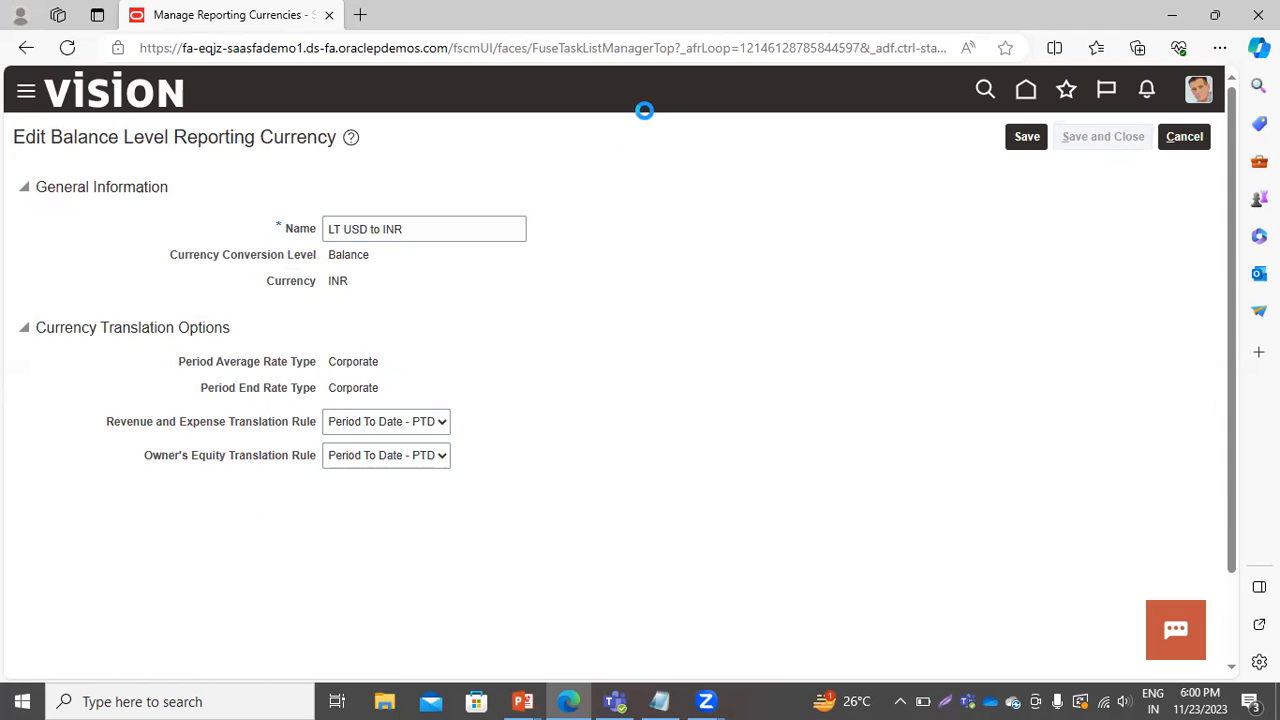
click(1125, 136)
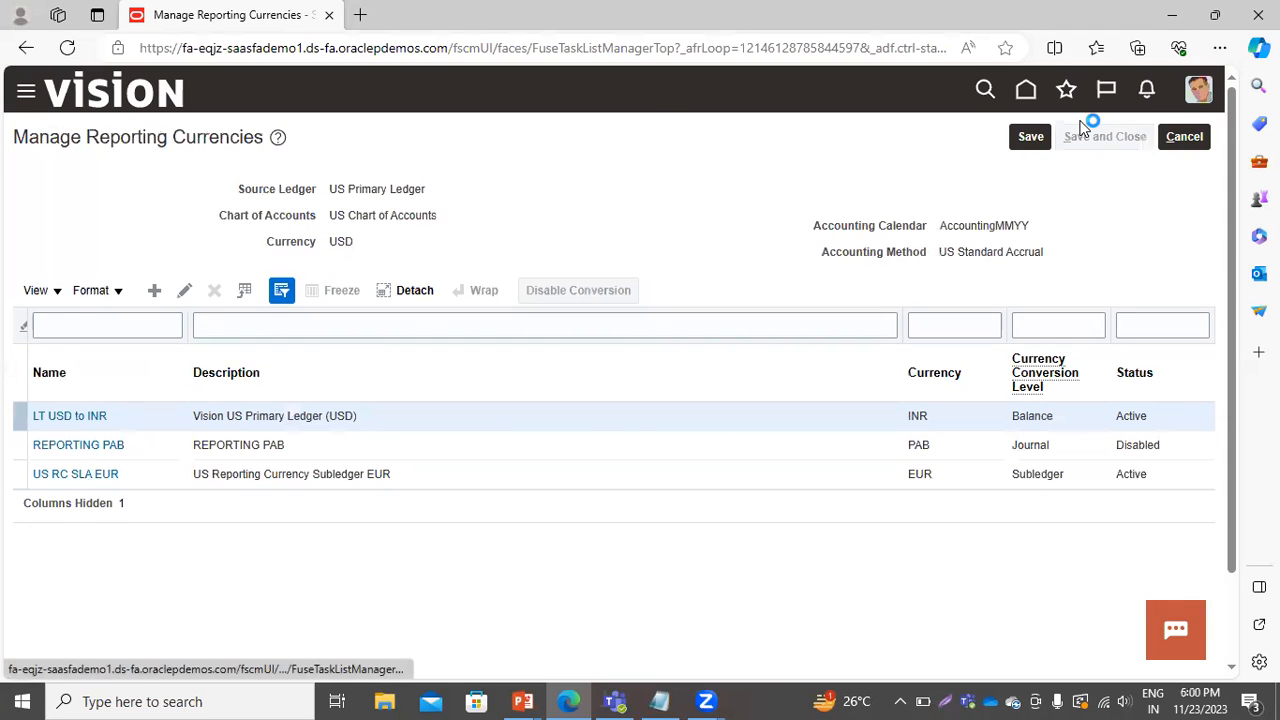
Open the Period Close work area under General Accounting.
click(25, 96)
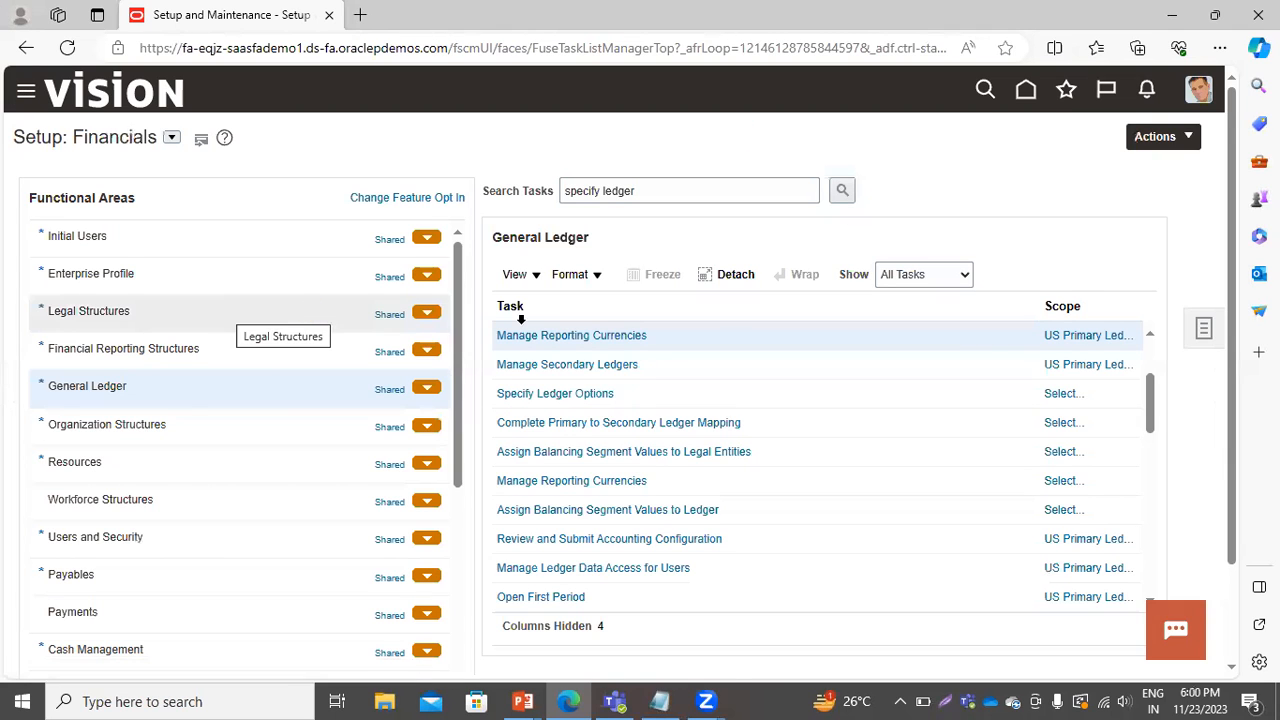
scroll(295, 327, down, 3)
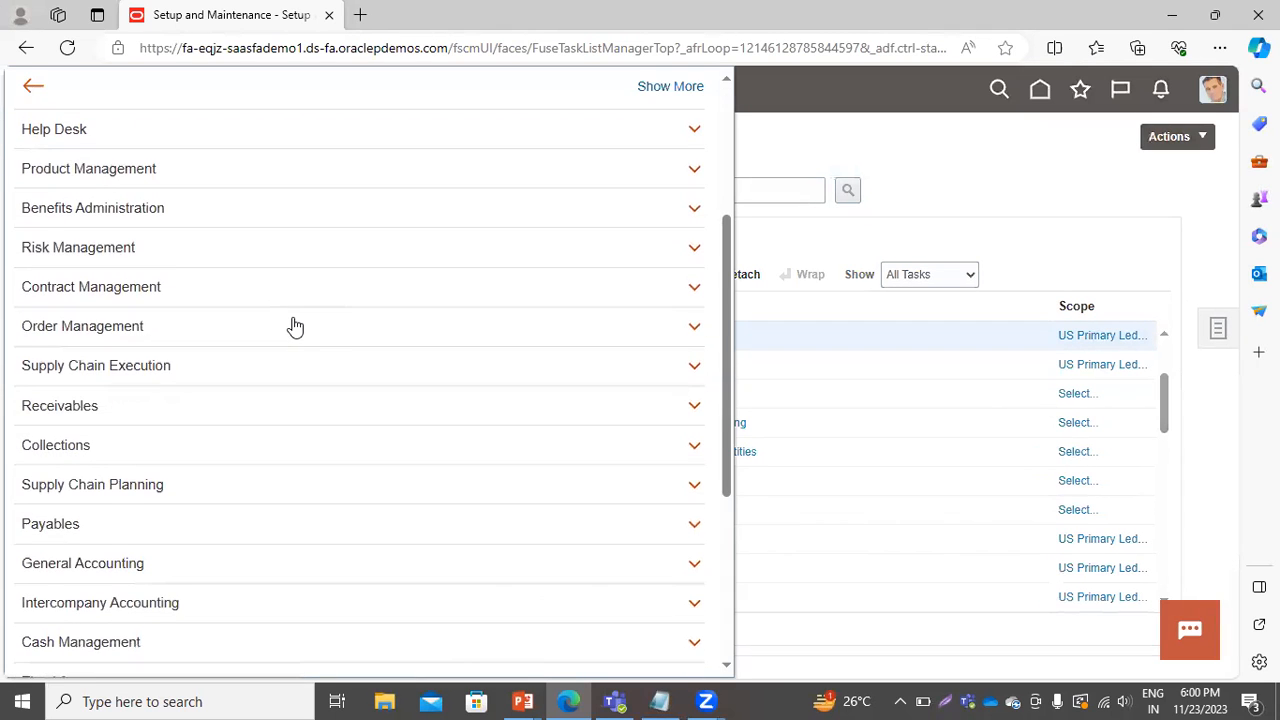
scroll(295, 327, down, 2)
click(120, 377)
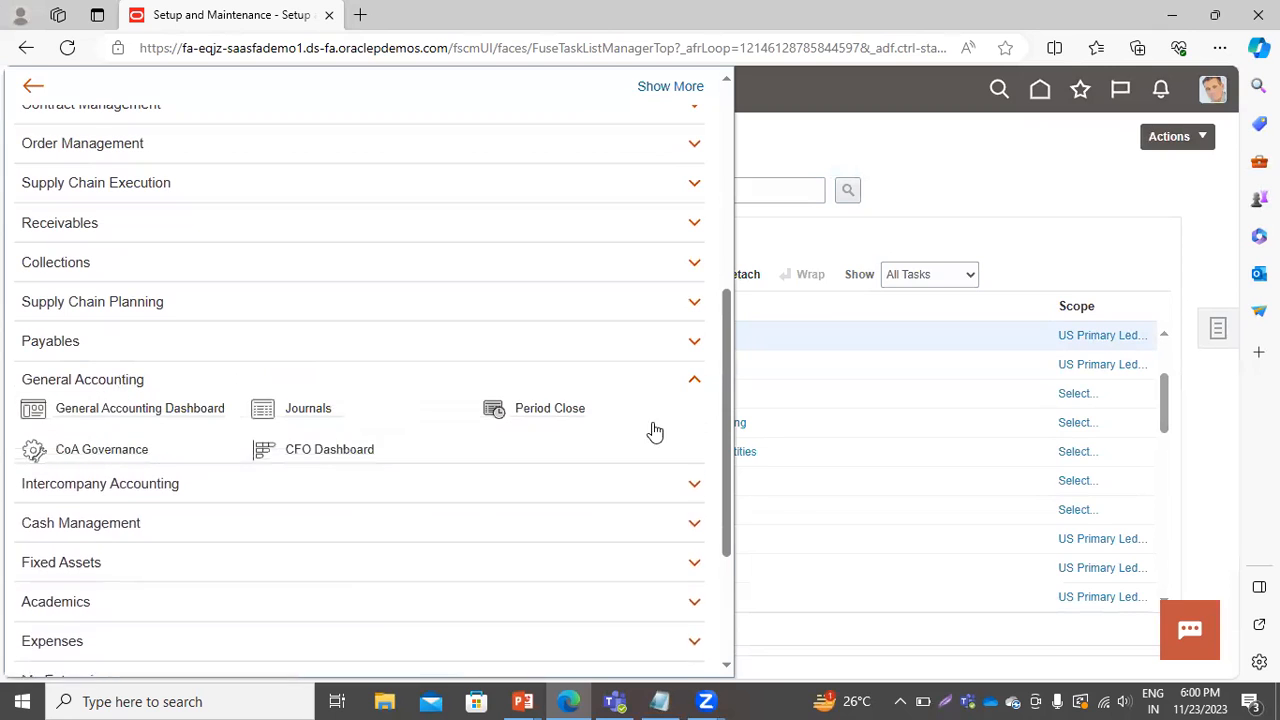
click(564, 418)
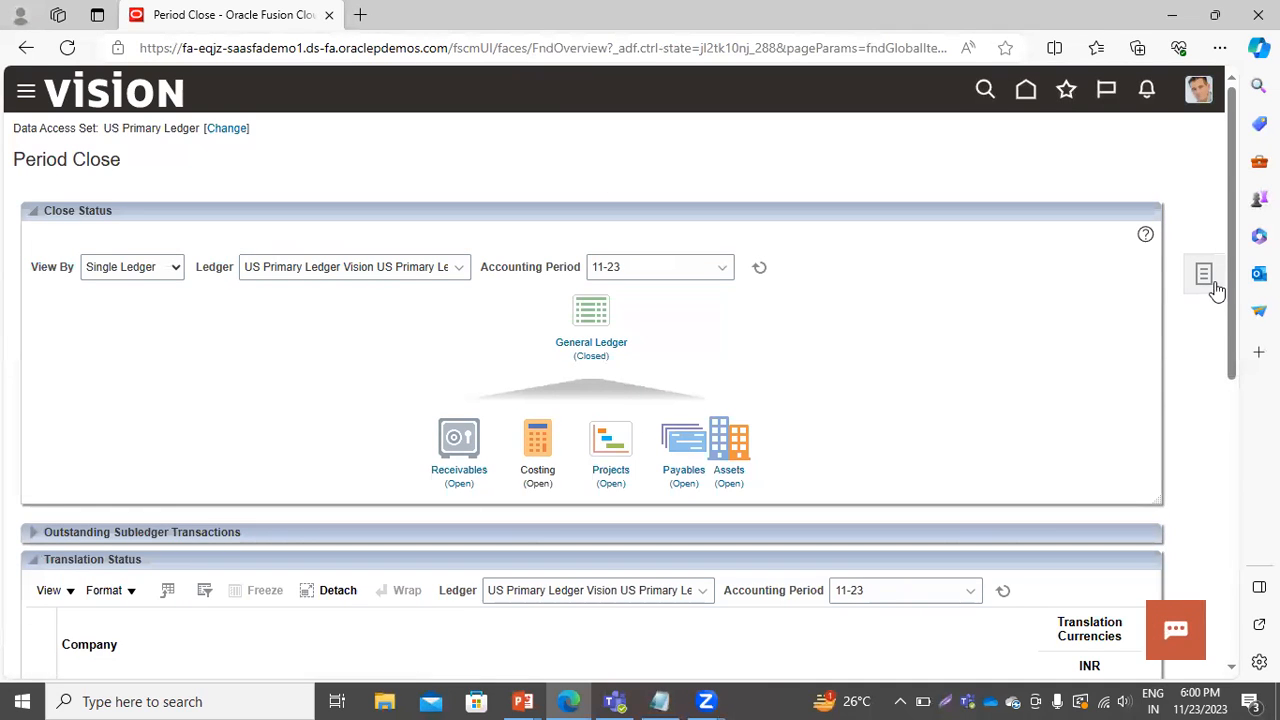
Open the Translate Balances task from the Period Close multicurrency tasks.
click(663, 268)
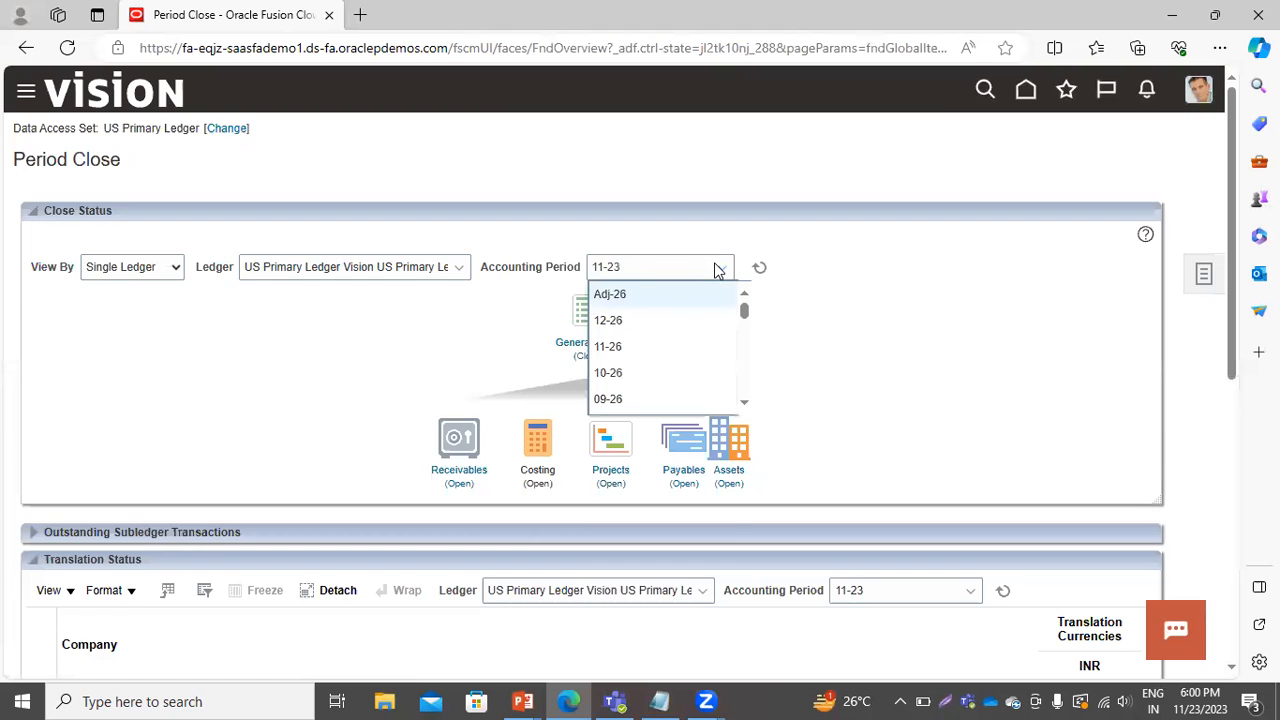
click(947, 278)
click(1203, 273)
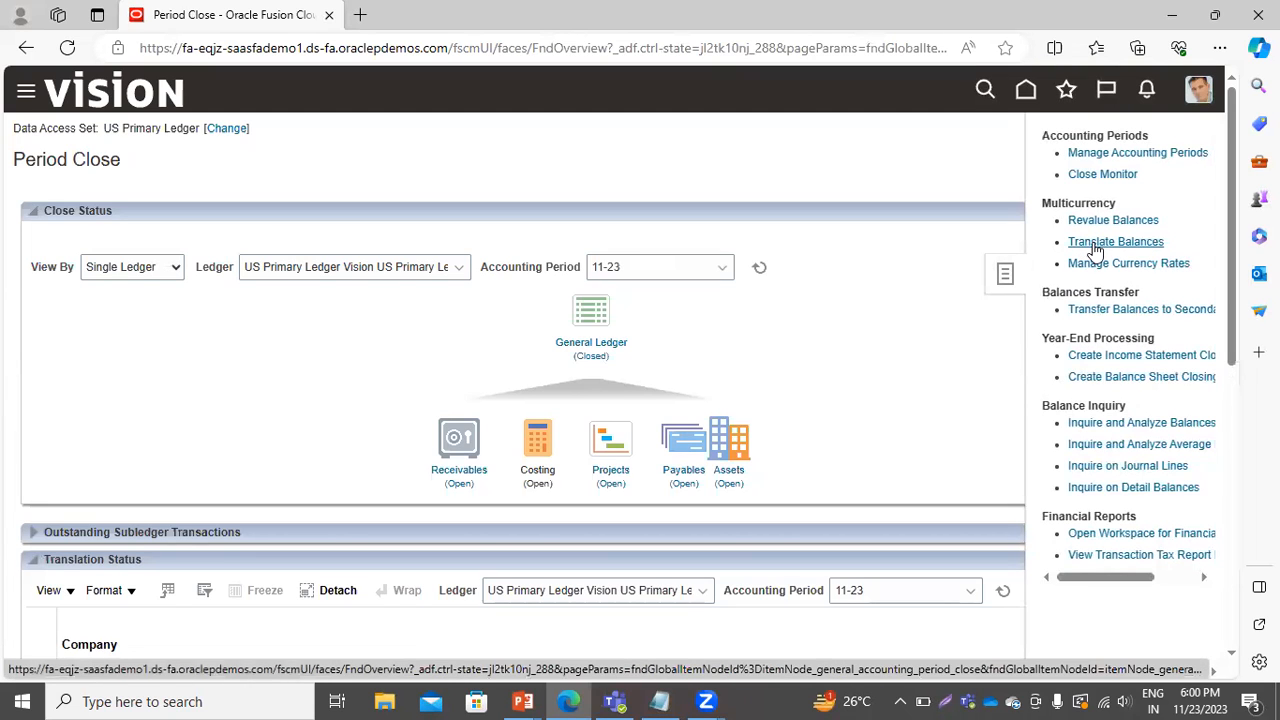
click(1092, 242)
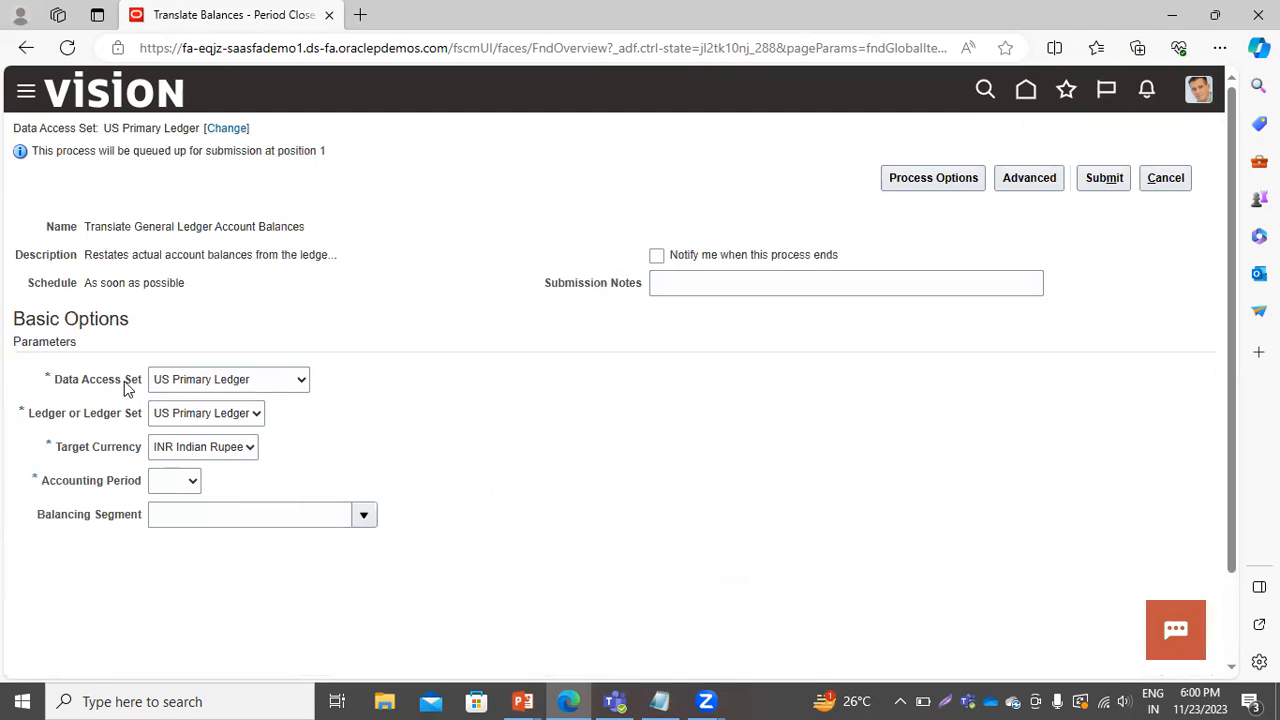
Set the translation parameters to US Primary Ledger, target currency INR Indian Rupee and accounting period 10-23.
click(213, 384)
click(213, 386)
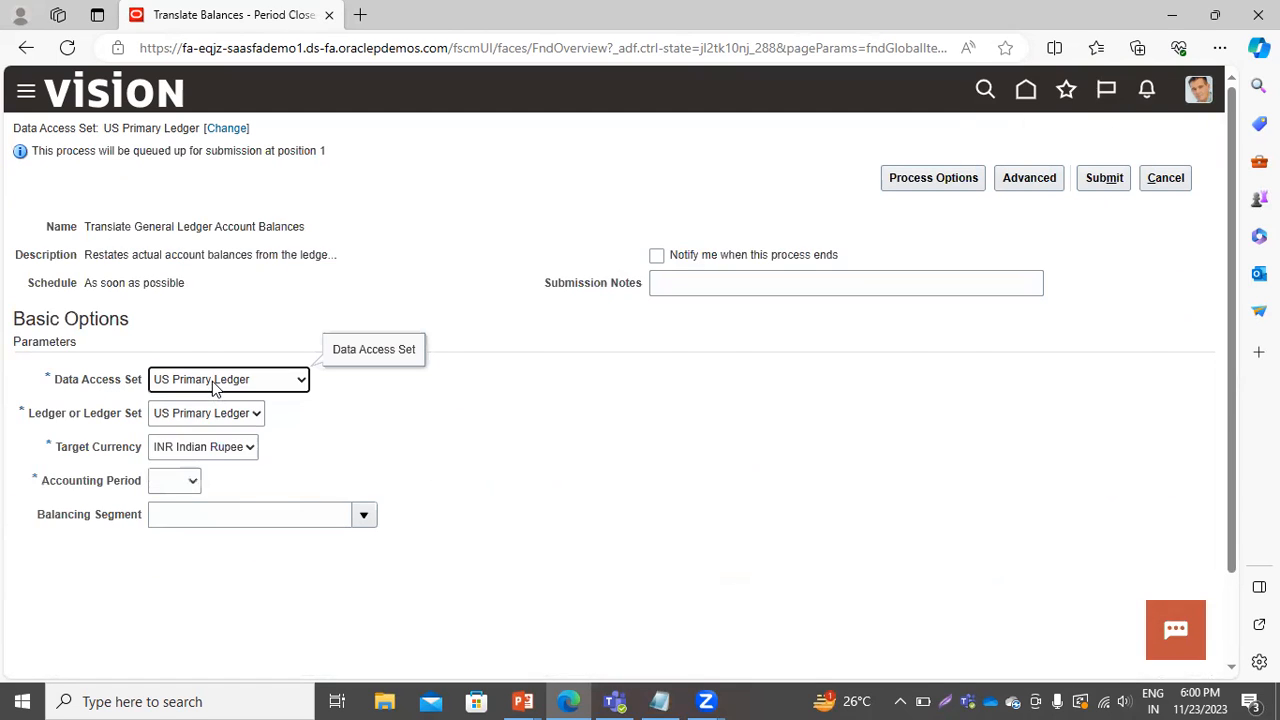
click(165, 417)
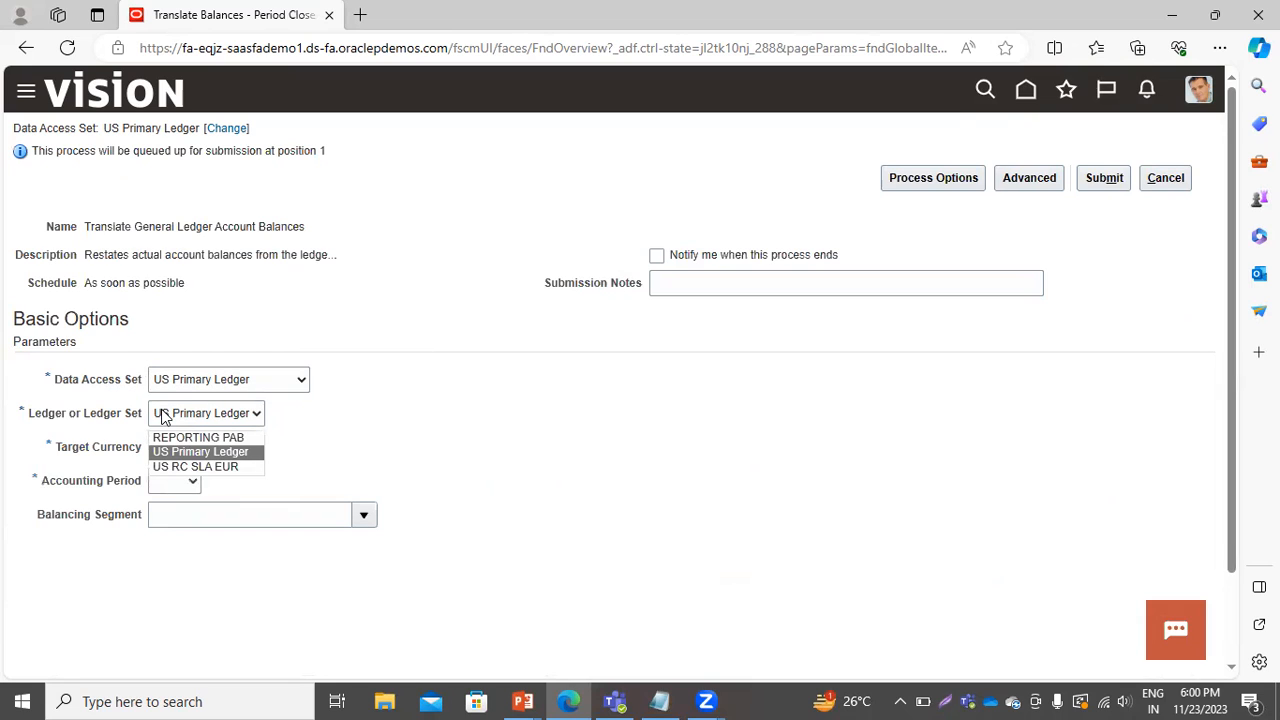
click(428, 416)
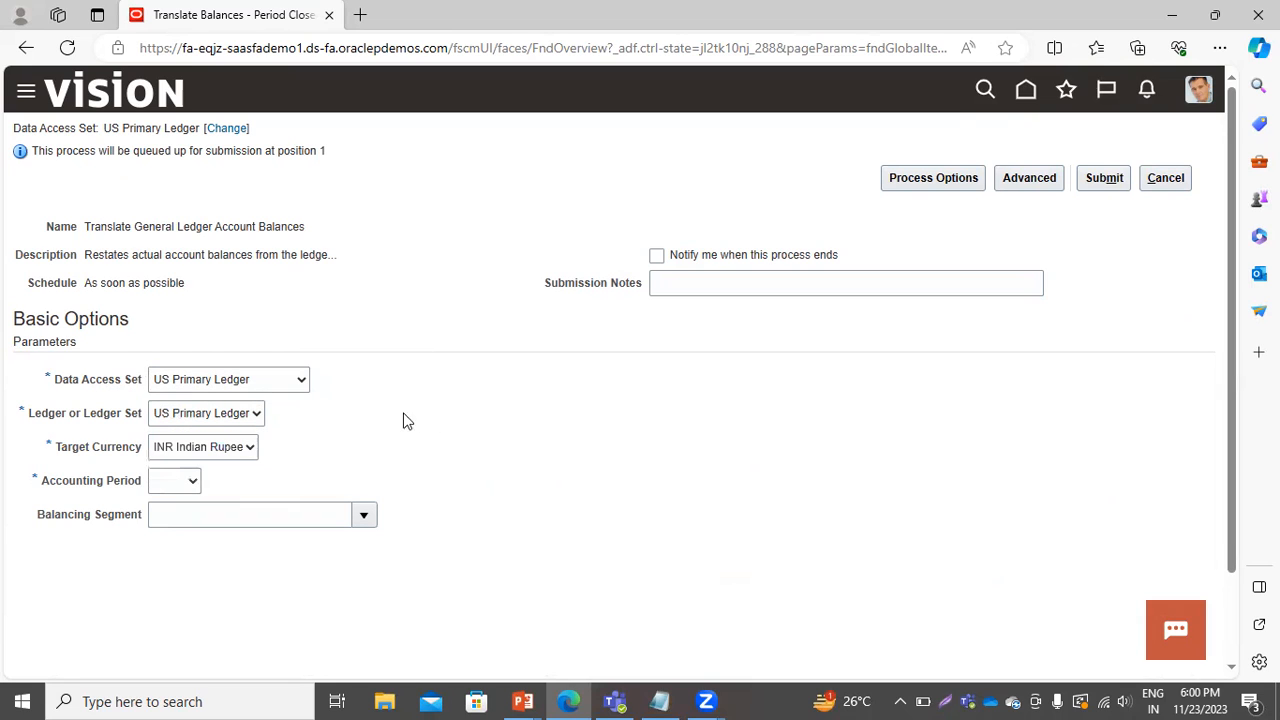
click(259, 414)
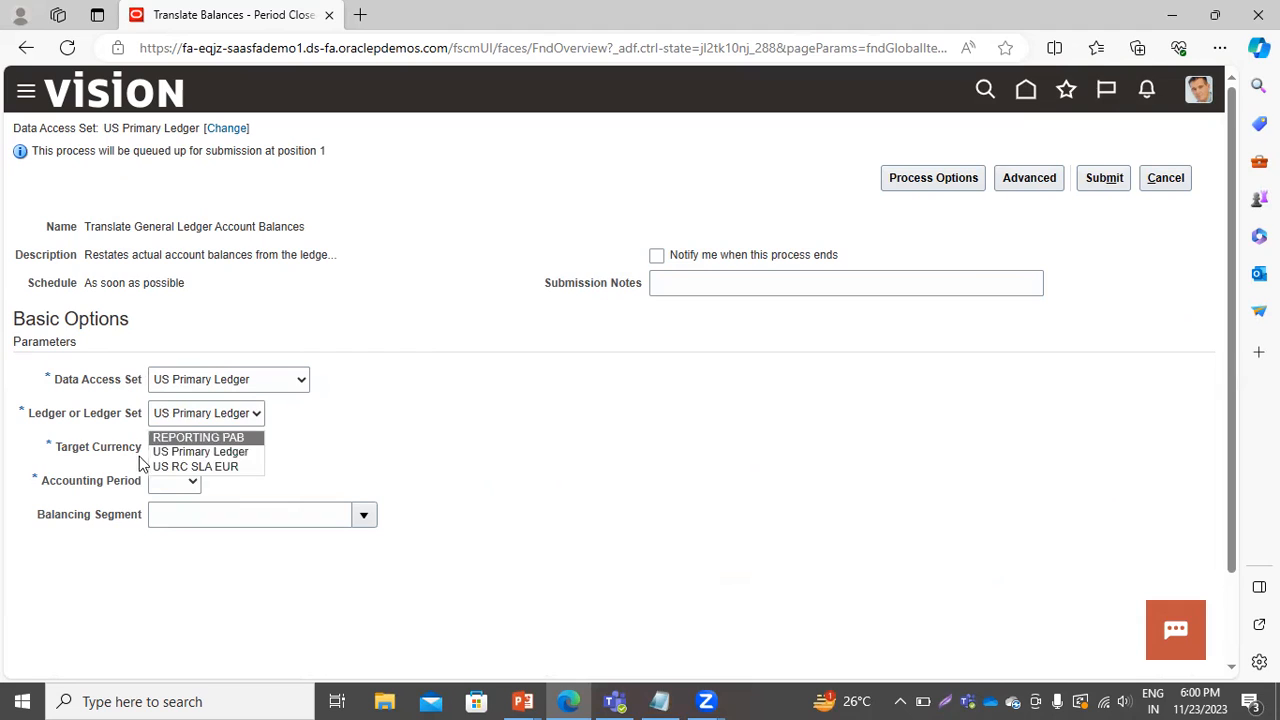
click(181, 456)
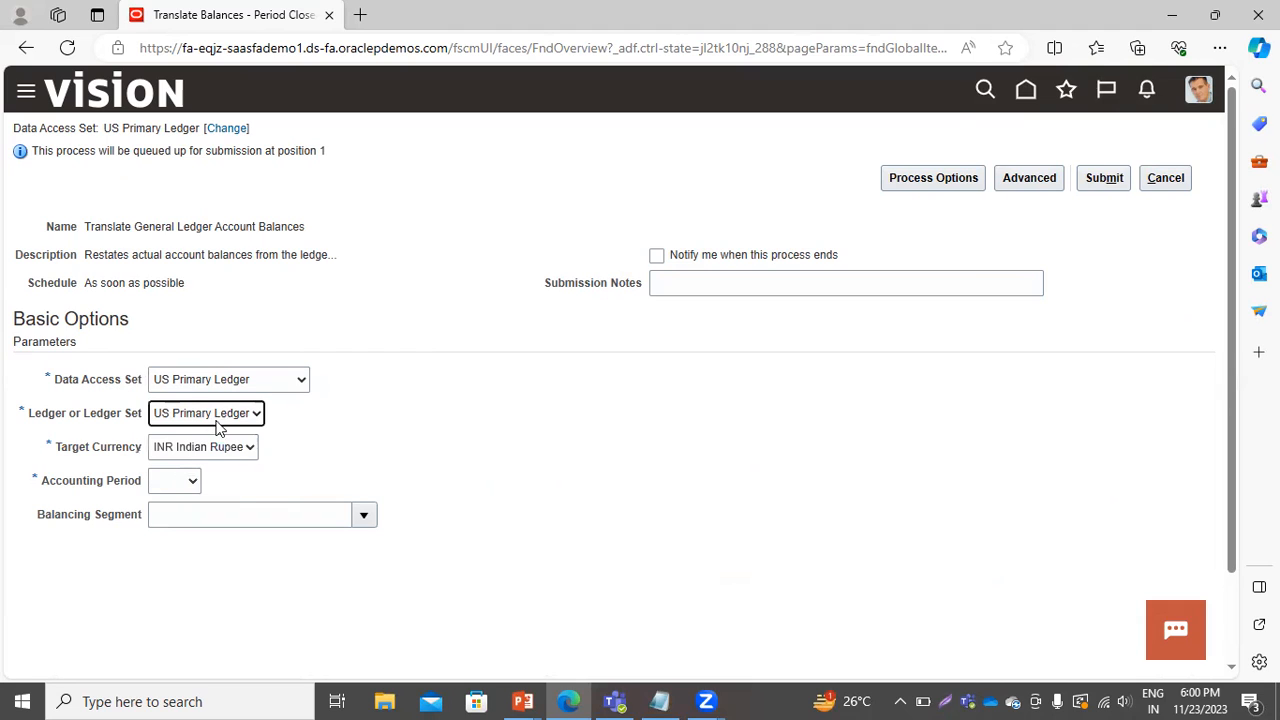
click(236, 450)
click(236, 451)
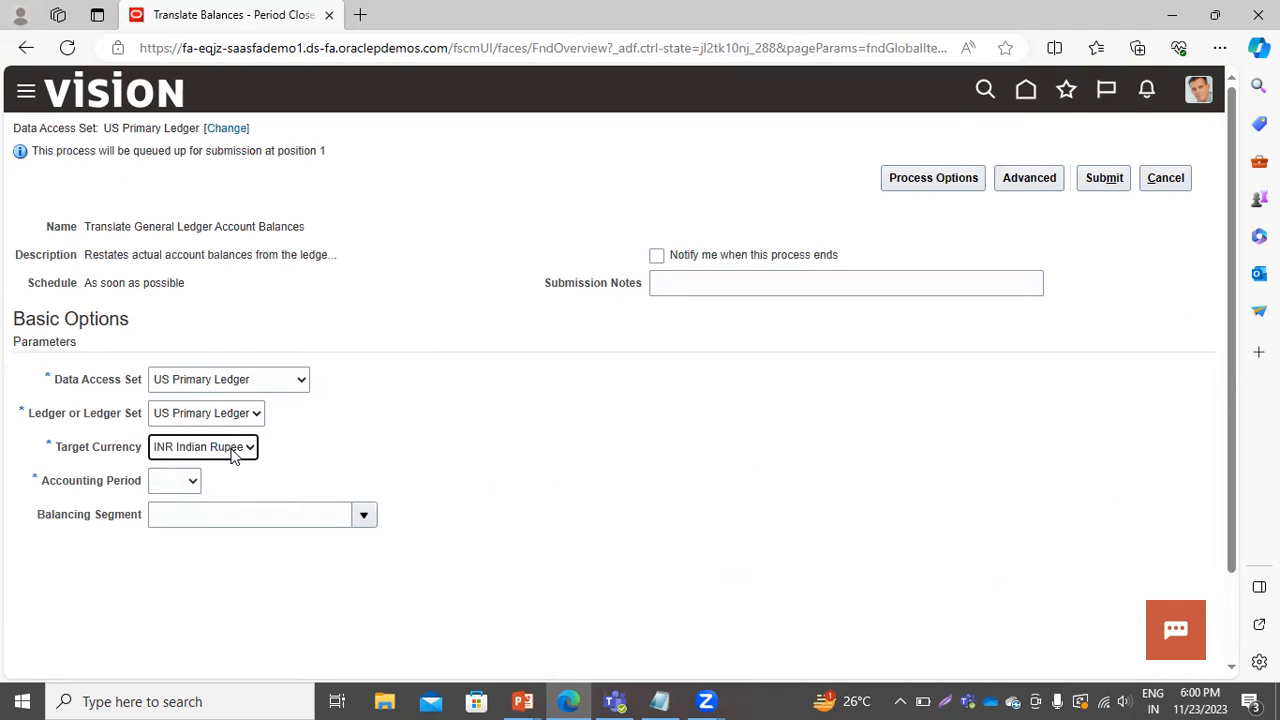
click(193, 482)
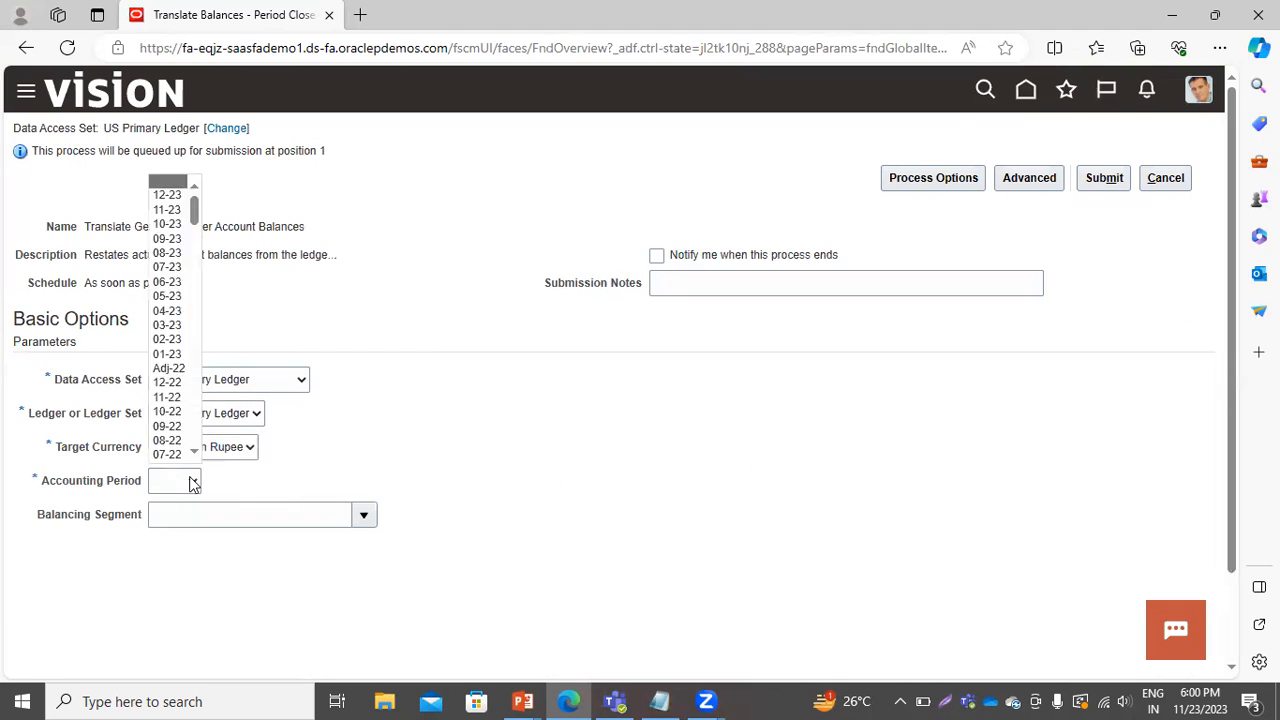
click(160, 225)
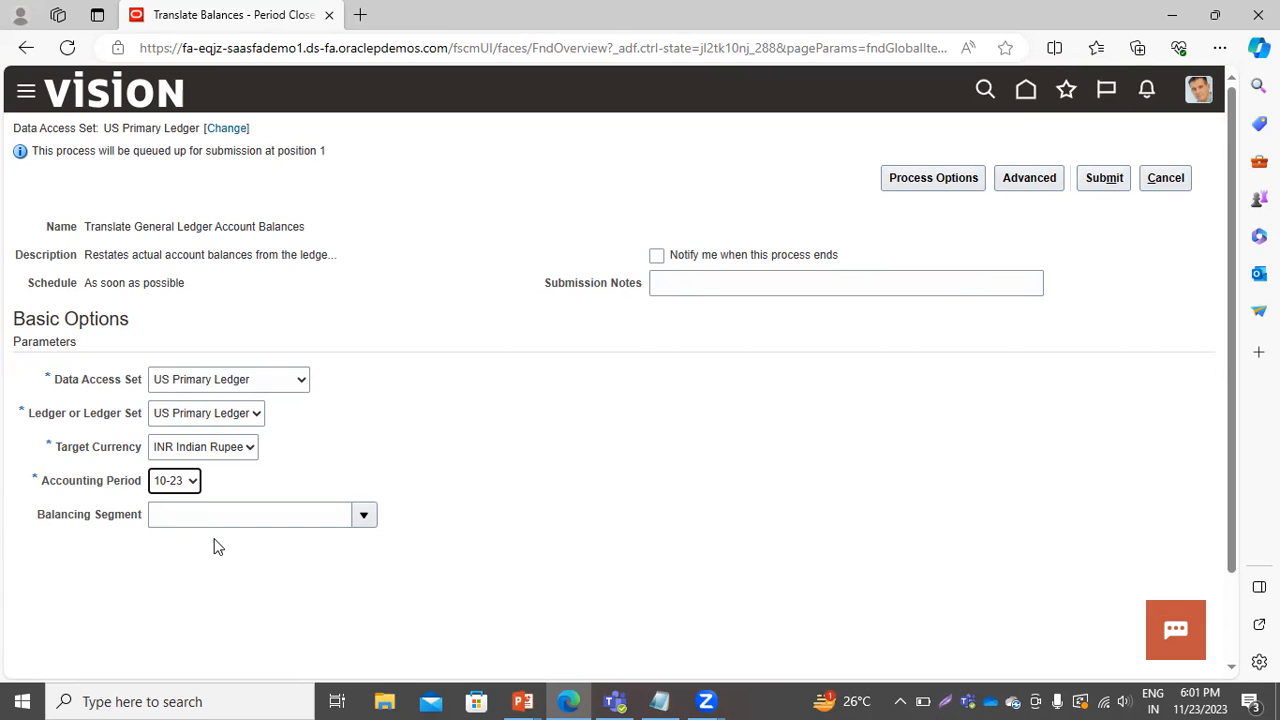
Submit the Translate General Ledger Account Balances process without a balancing segment.
click(362, 517)
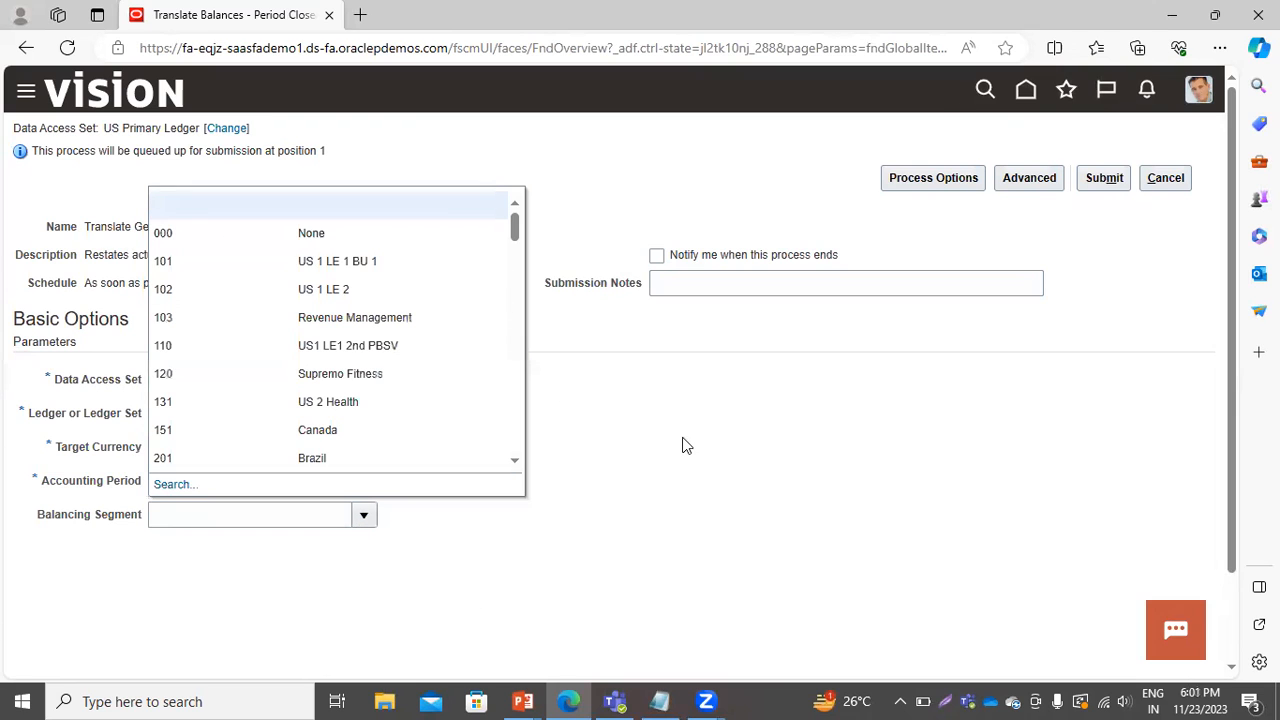
click(528, 517)
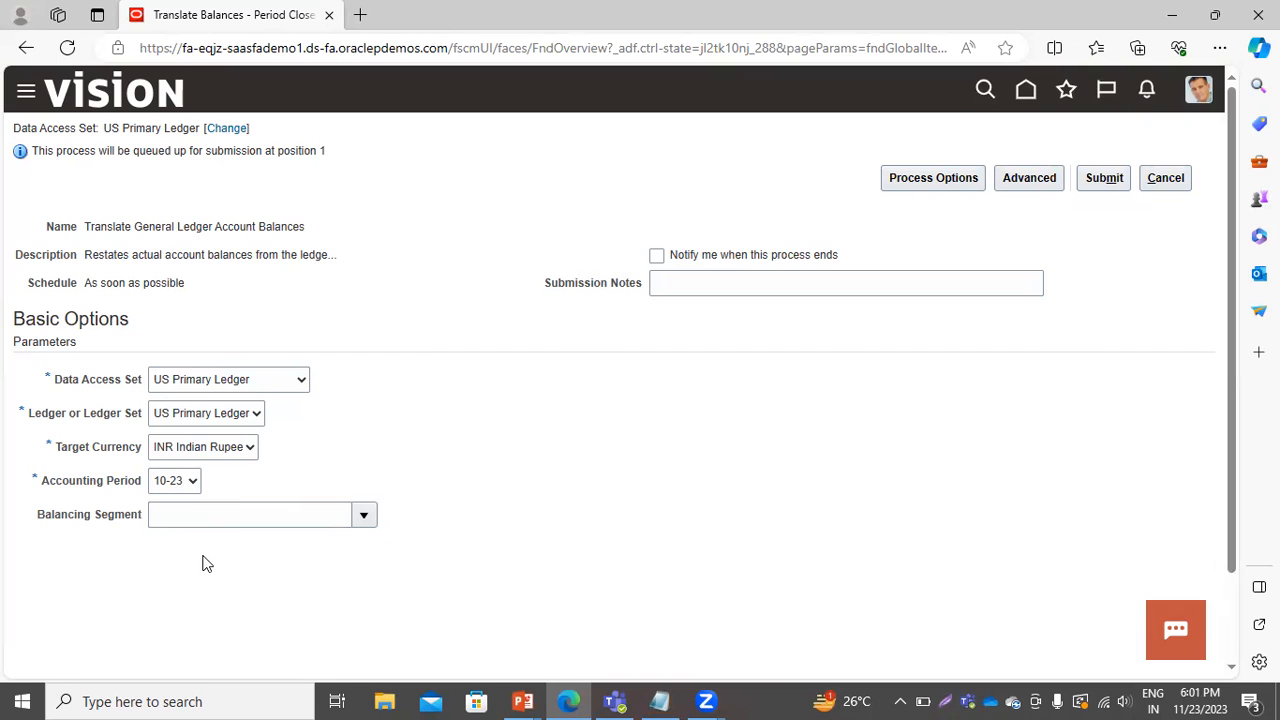
click(1104, 177)
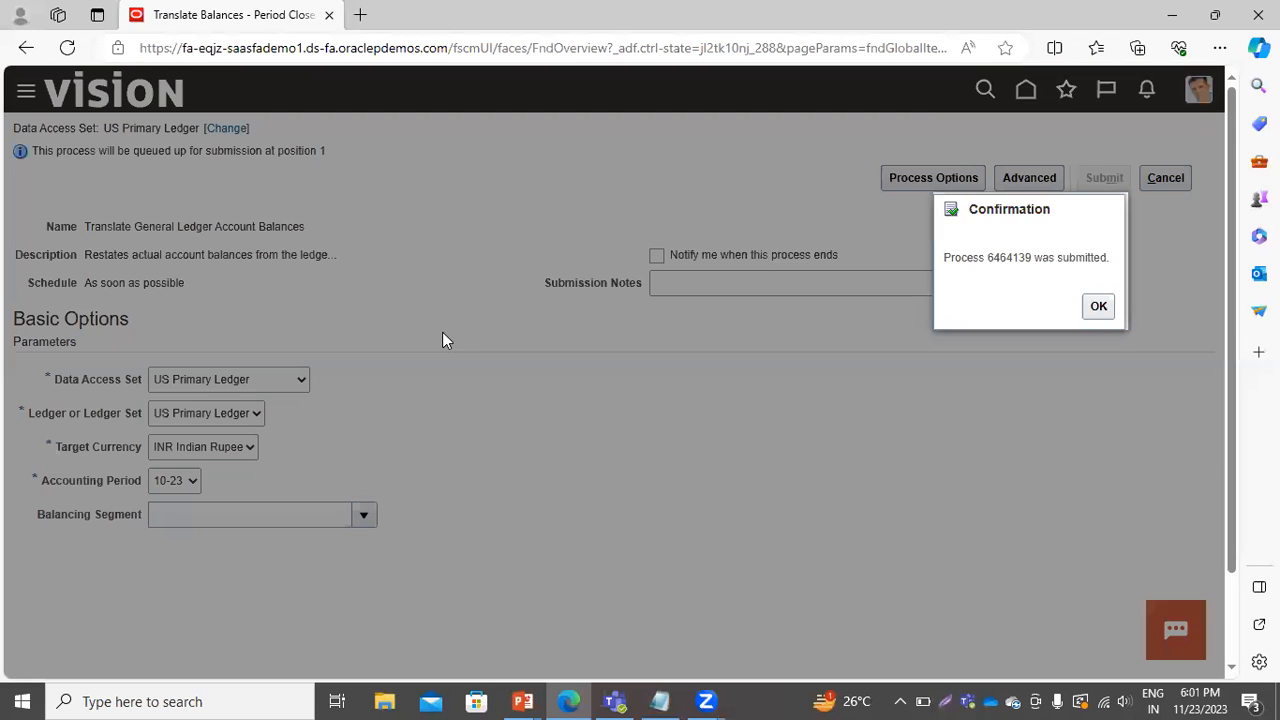
click(1098, 306)
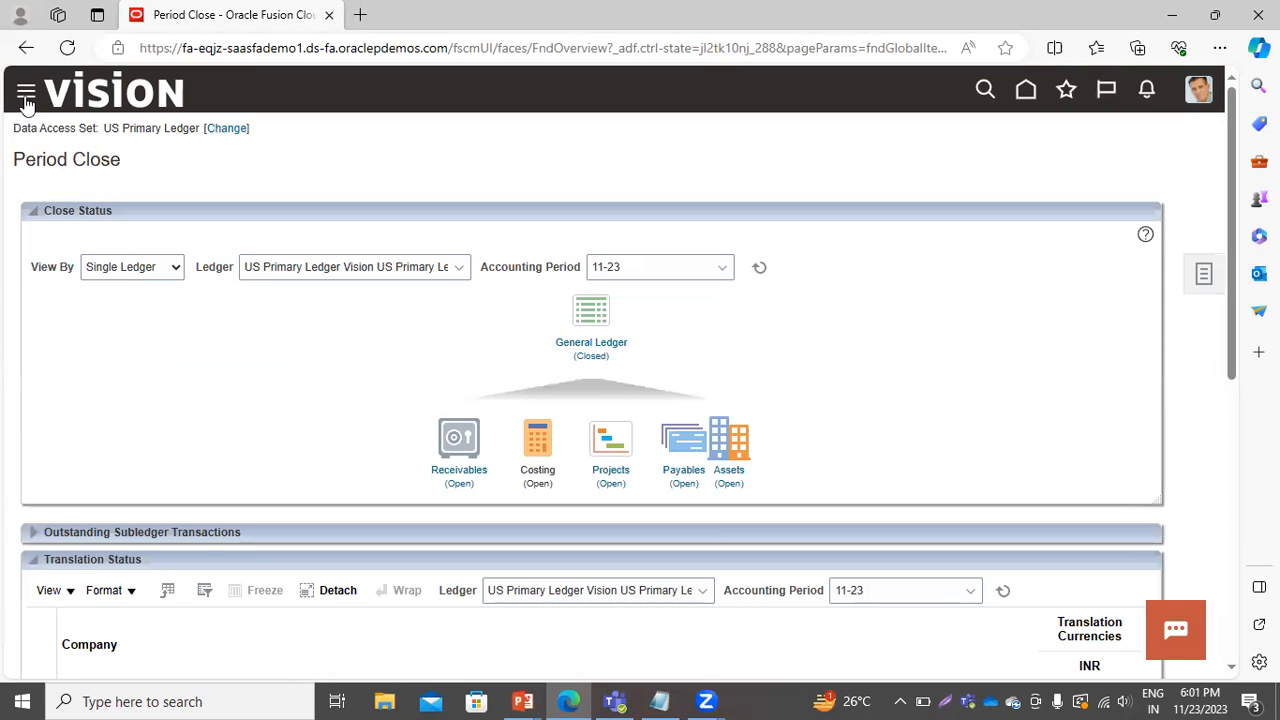
Open Scheduled Processes and refresh the list to check the translation process status.
click(24, 98)
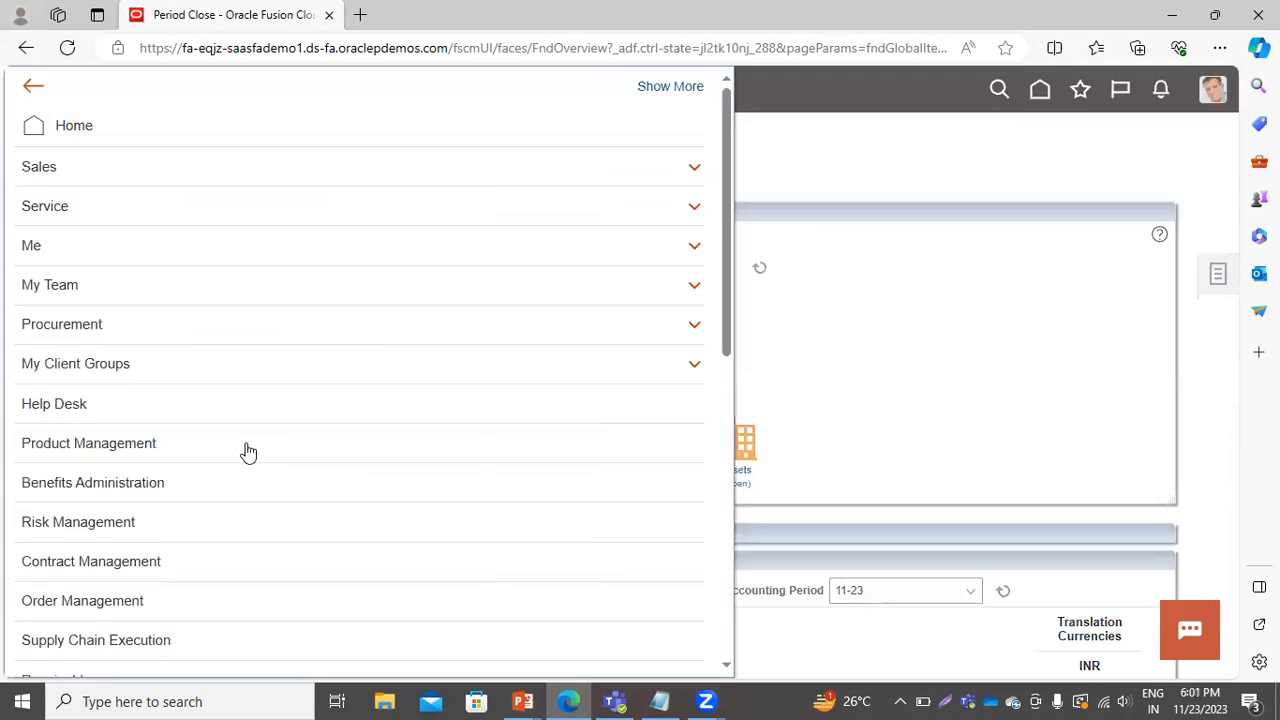
scroll(248, 452, down, 3)
scroll(335, 515, down, 2)
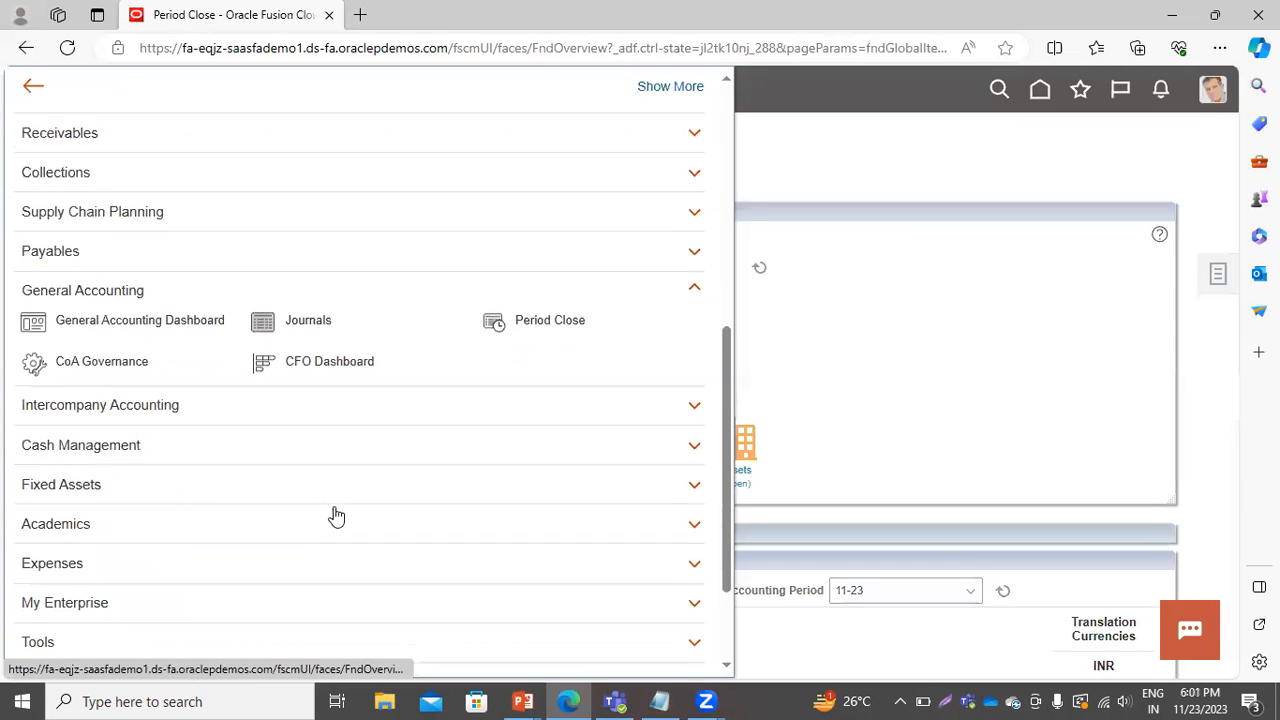
scroll(97, 483, down, 2)
click(97, 500)
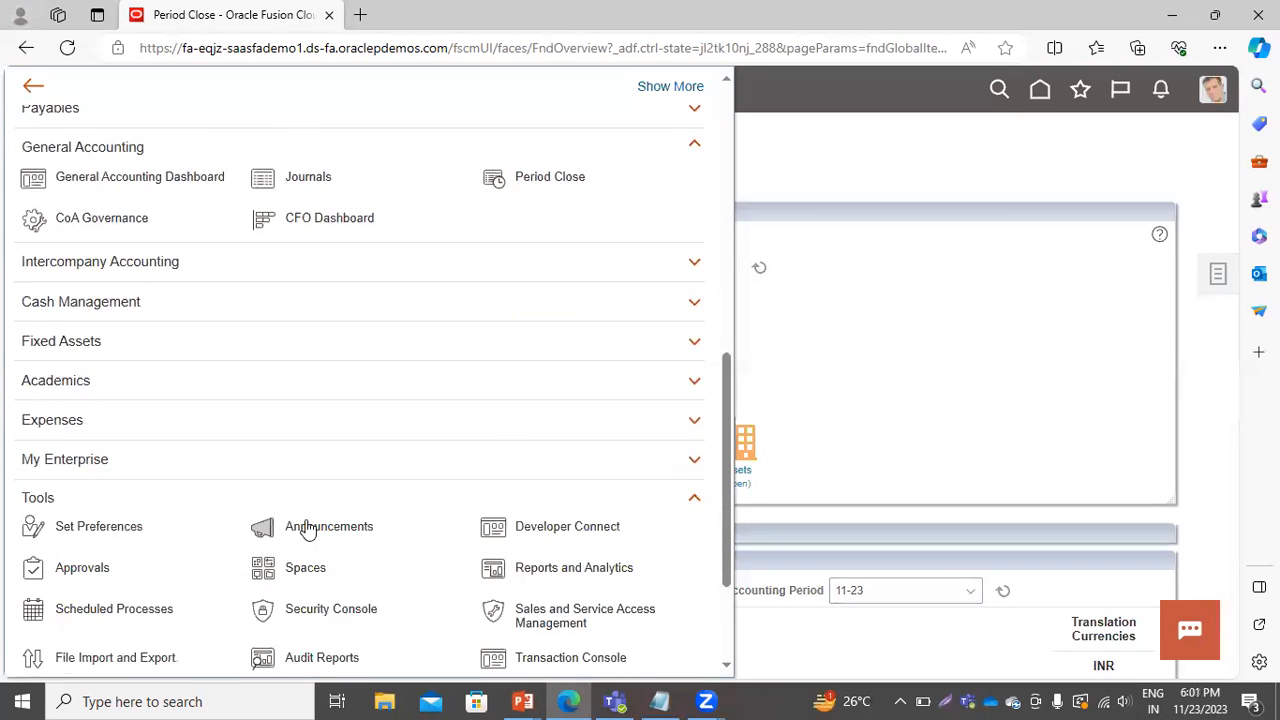
scroll(250, 545, down, 1)
click(137, 529)
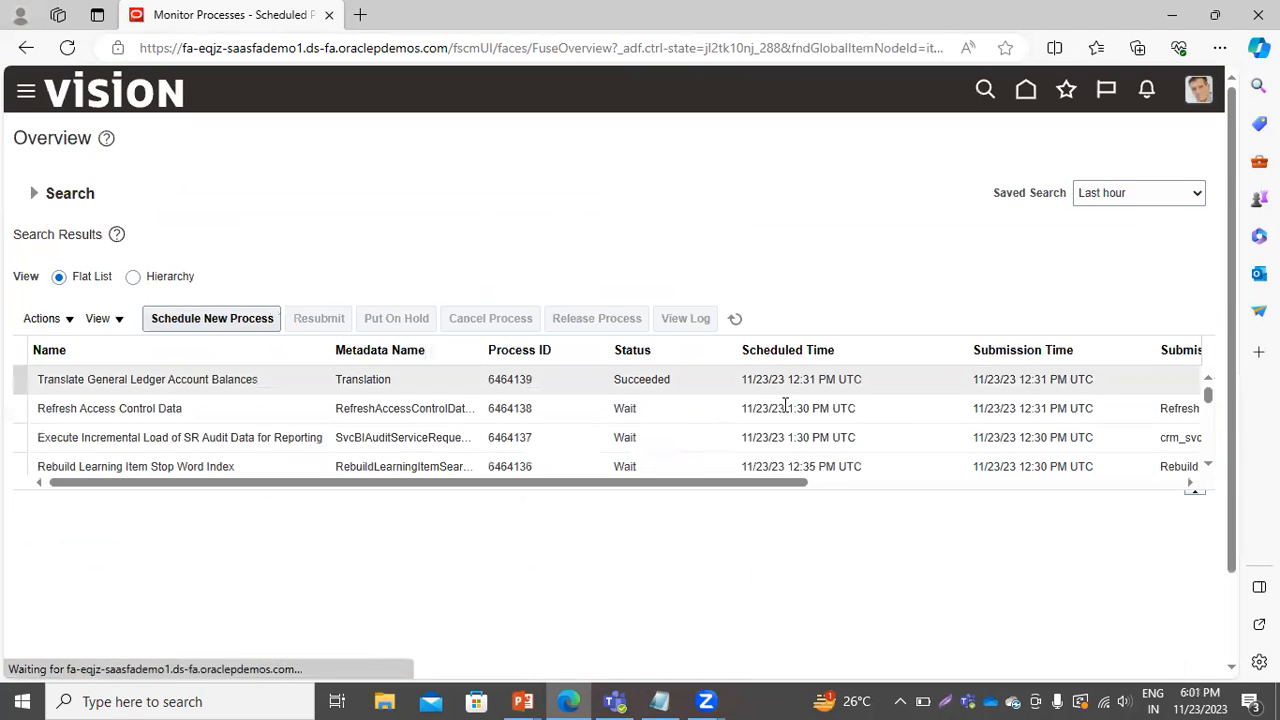
click(735, 320)
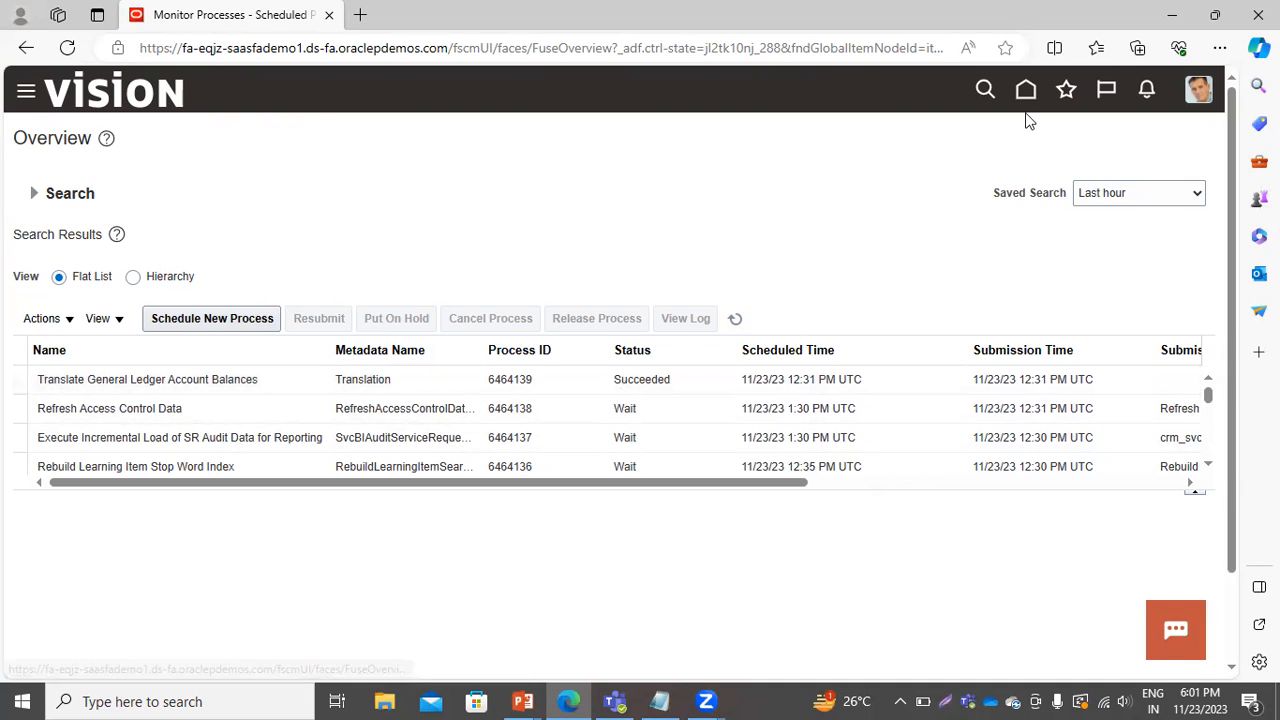
Return to the Period Close work area under General Accounting.
click(20, 92)
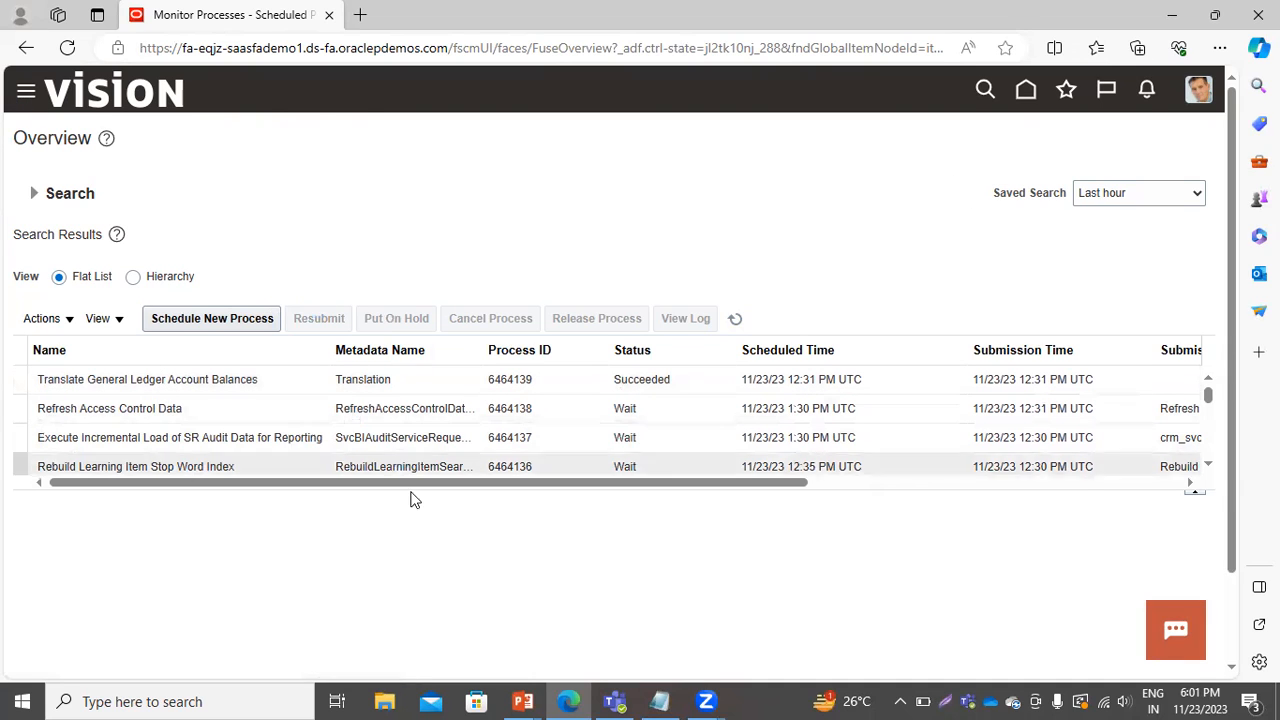
scroll(217, 523, down, 3)
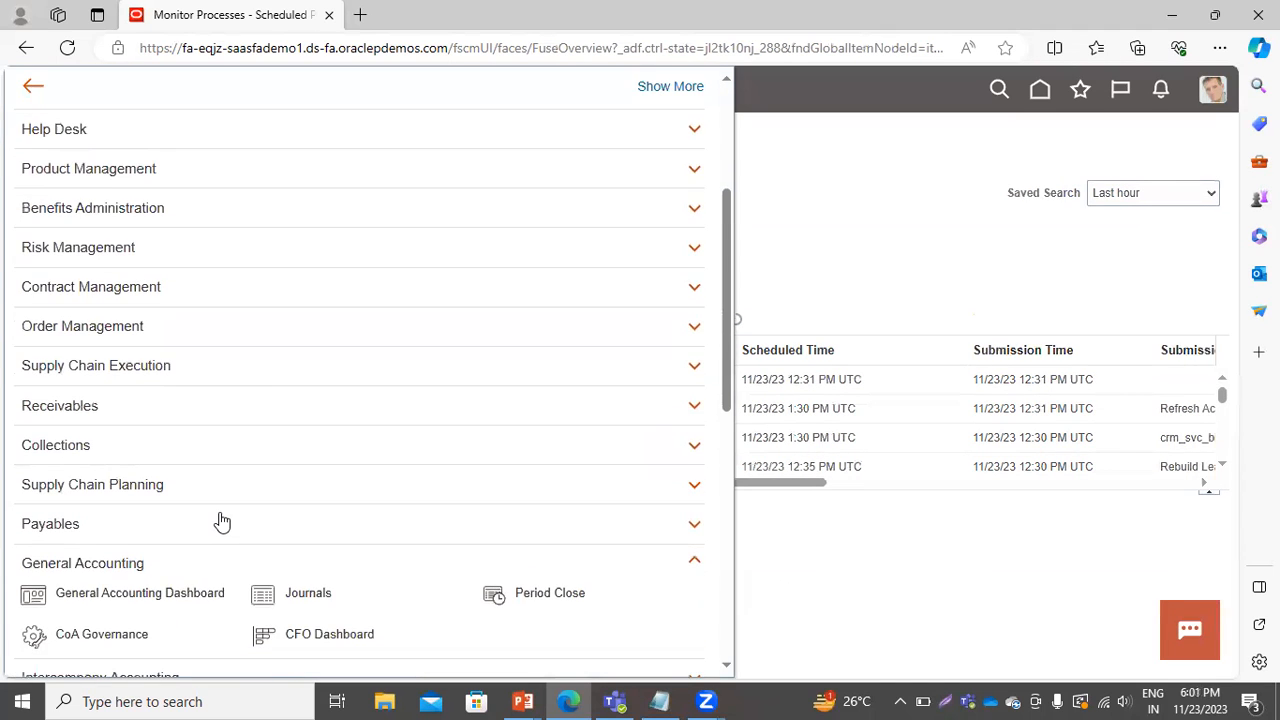
scroll(222, 521, down, 1)
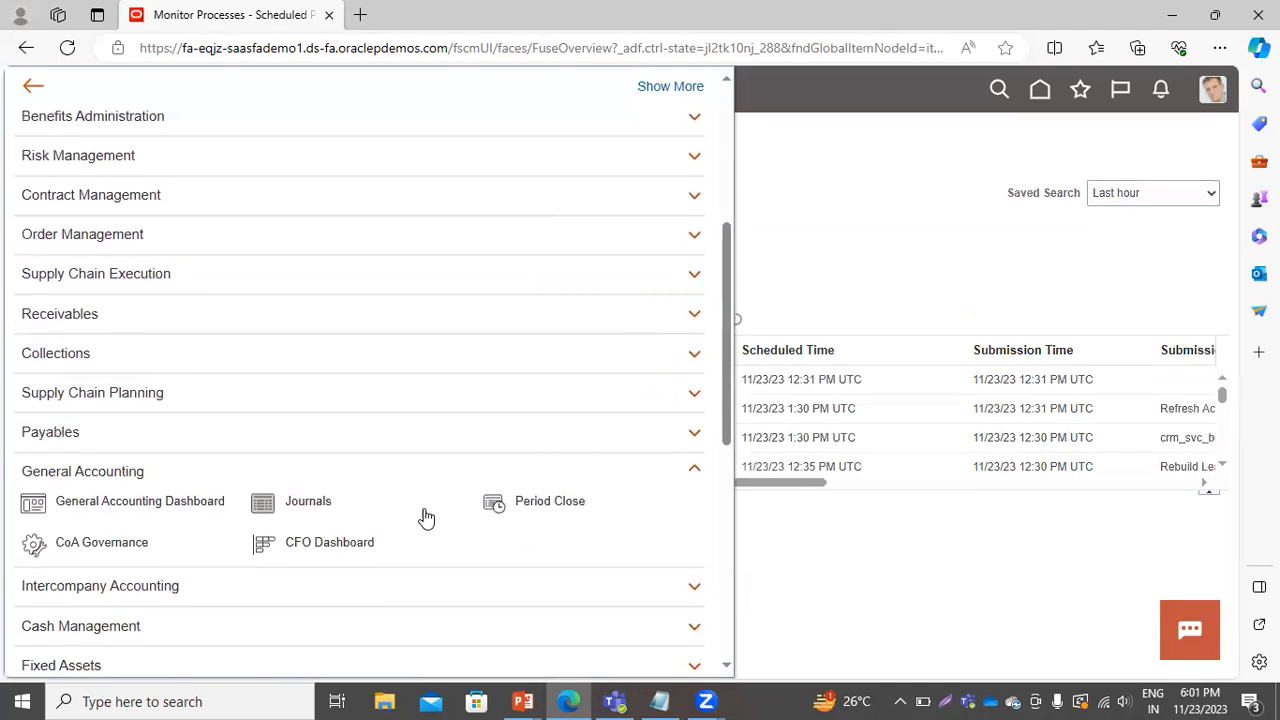
click(494, 503)
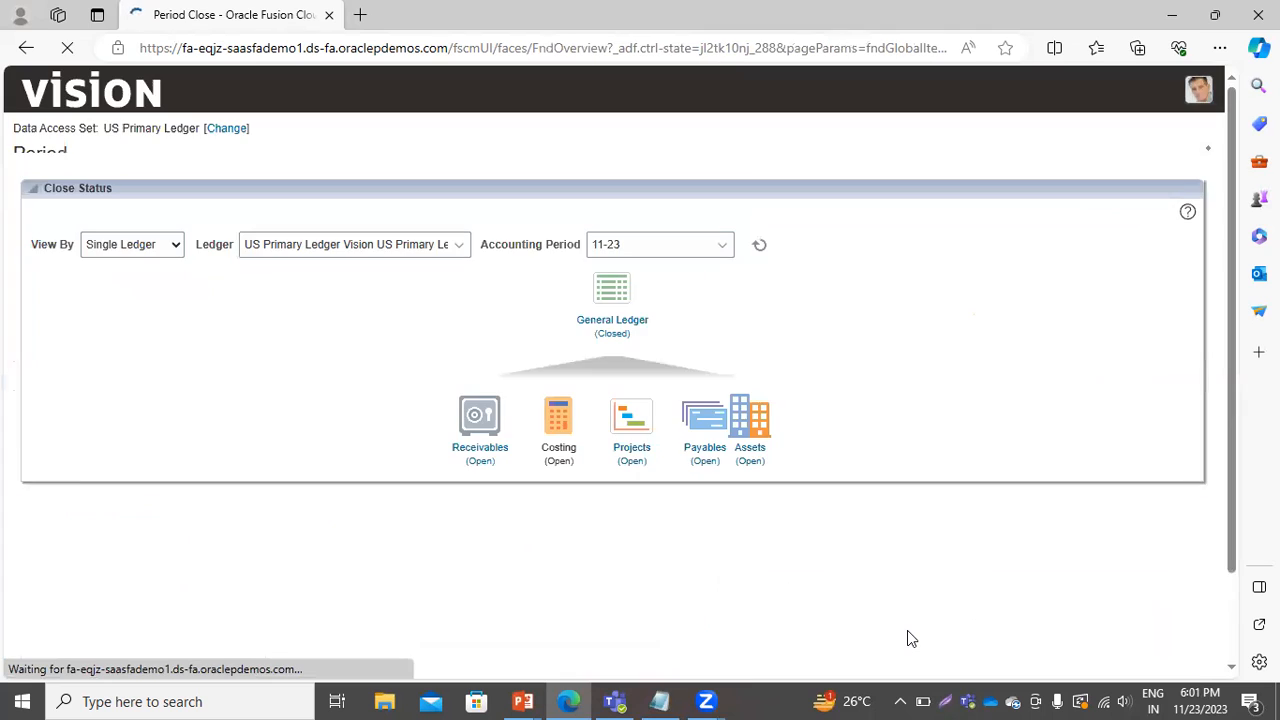
scroll(909, 638, down, 2)
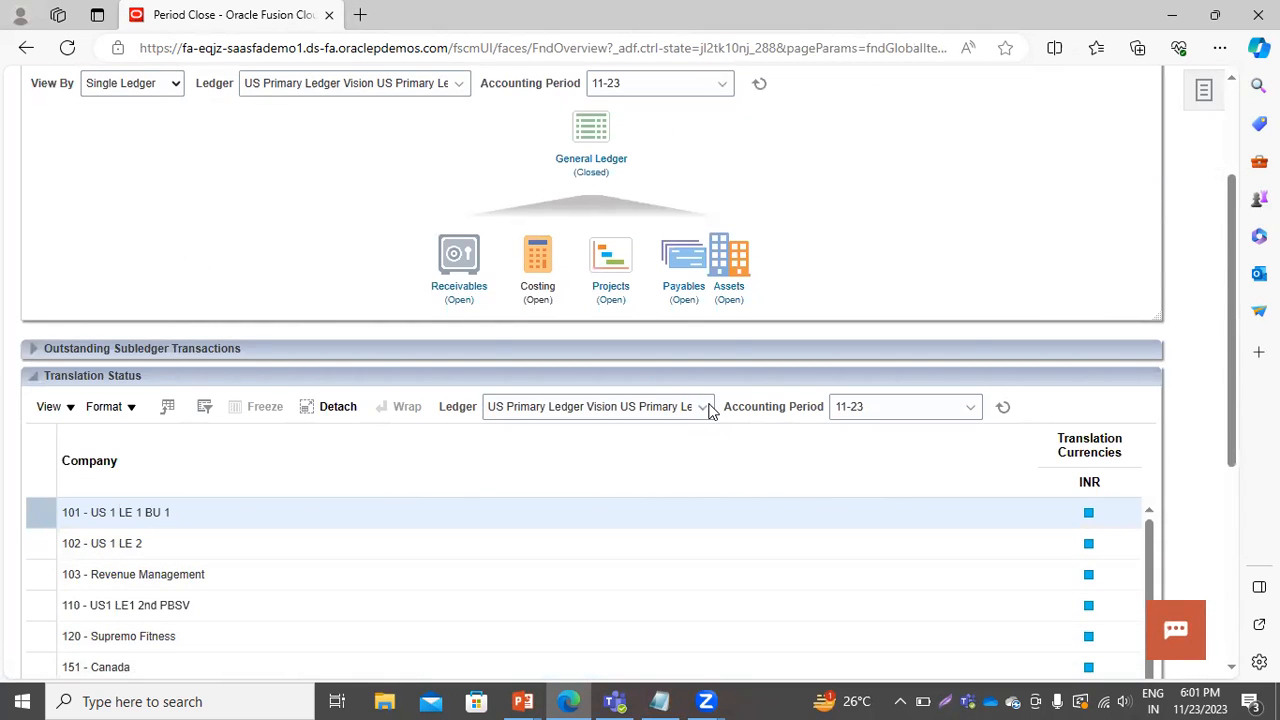
Set the Translation Status accounting period to 10-23 and refresh the INR translation status by company.
click(709, 411)
click(645, 462)
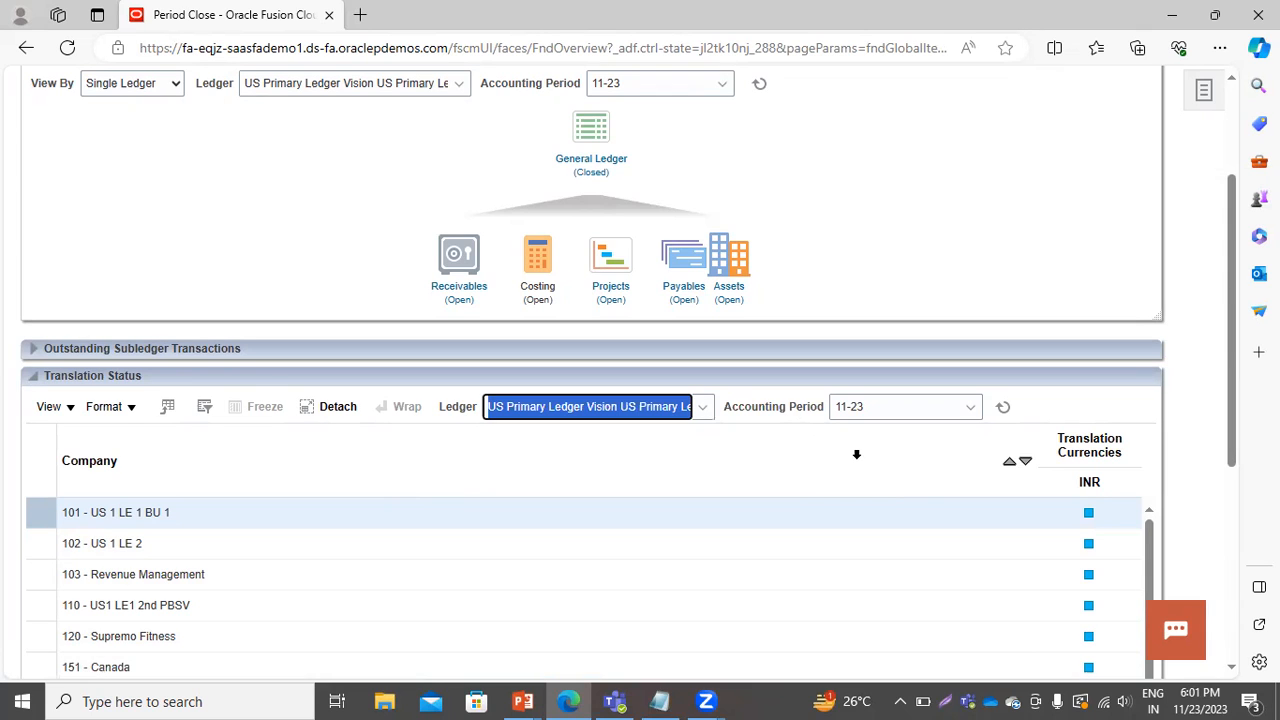
click(1002, 410)
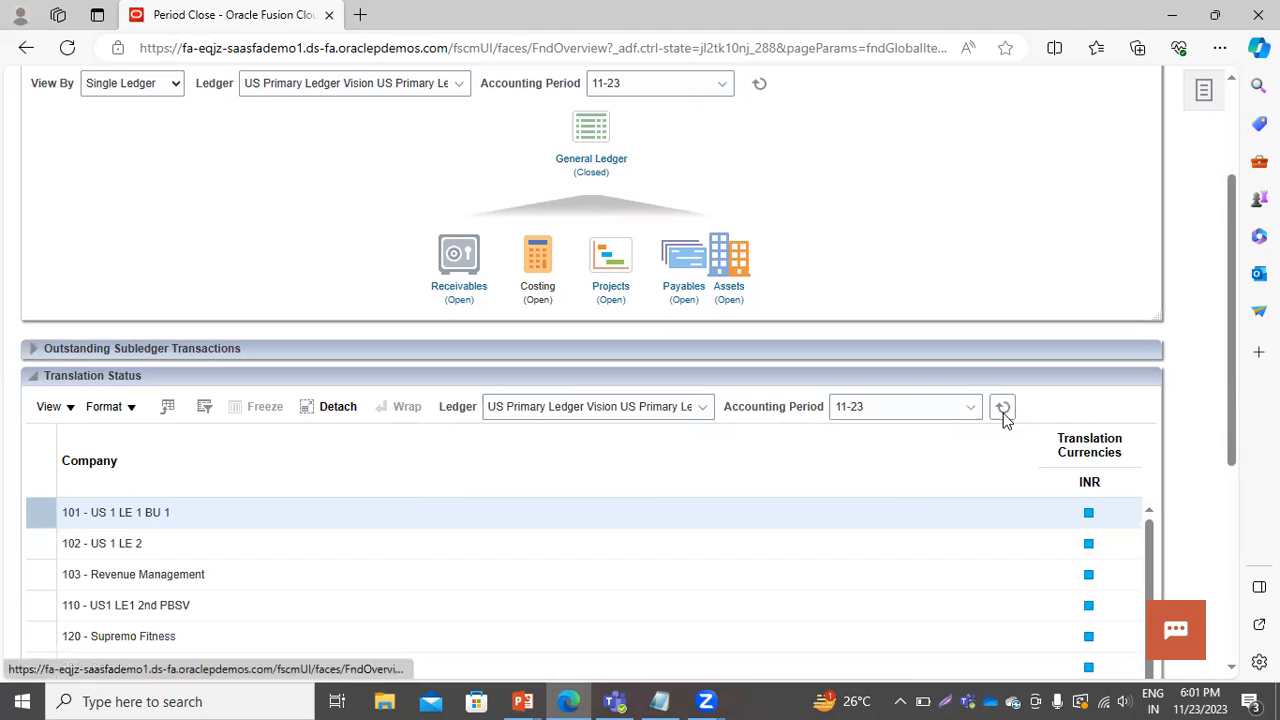
click(970, 408)
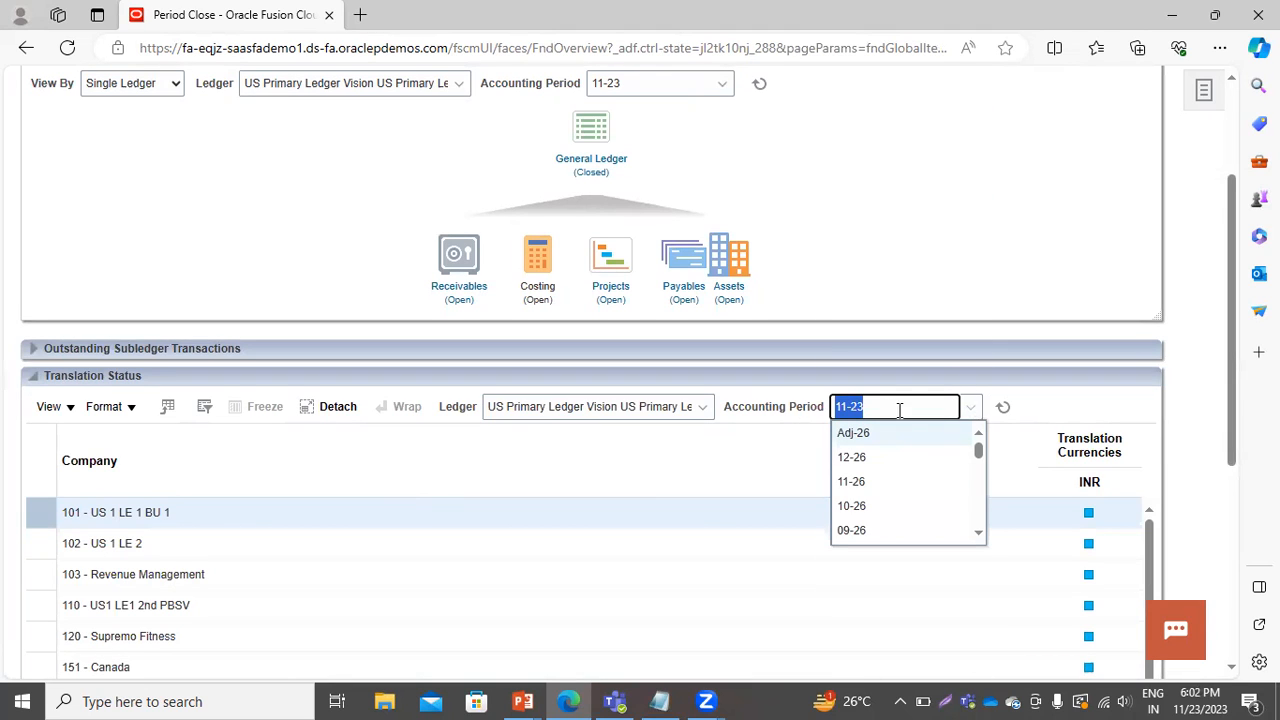
click(860, 409)
key(BackSpace)
text(0)
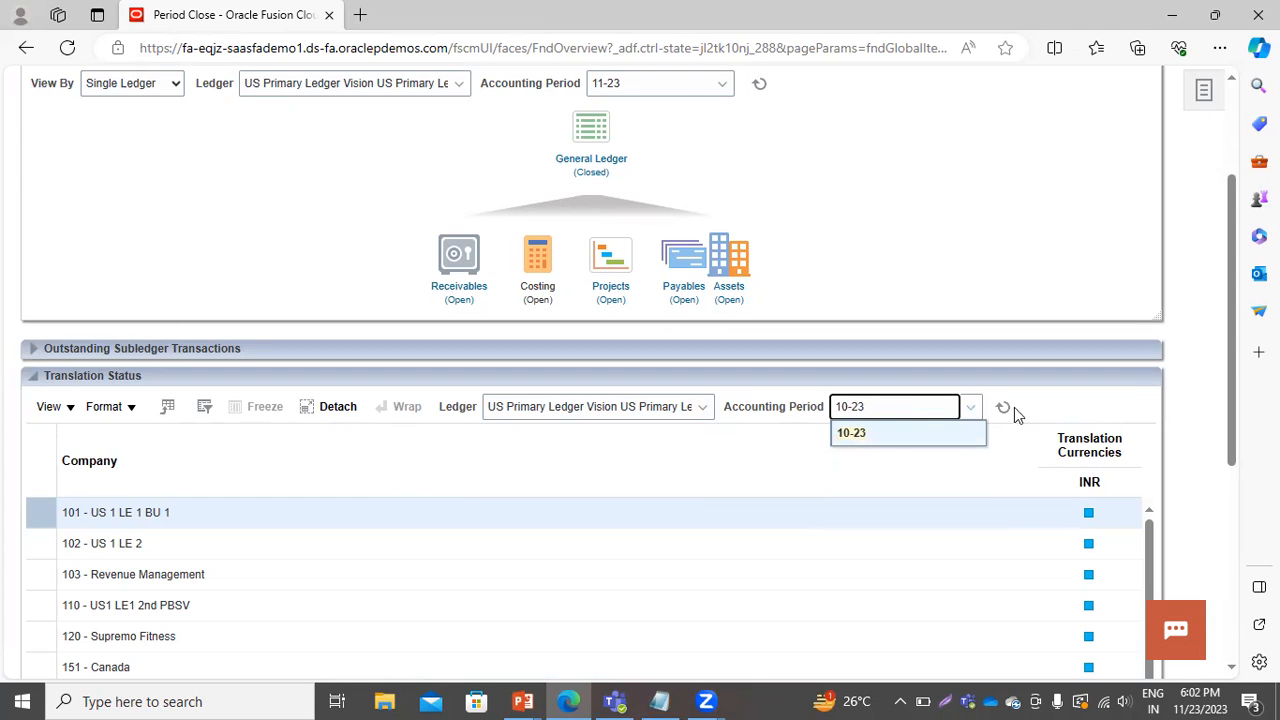
click(893, 436)
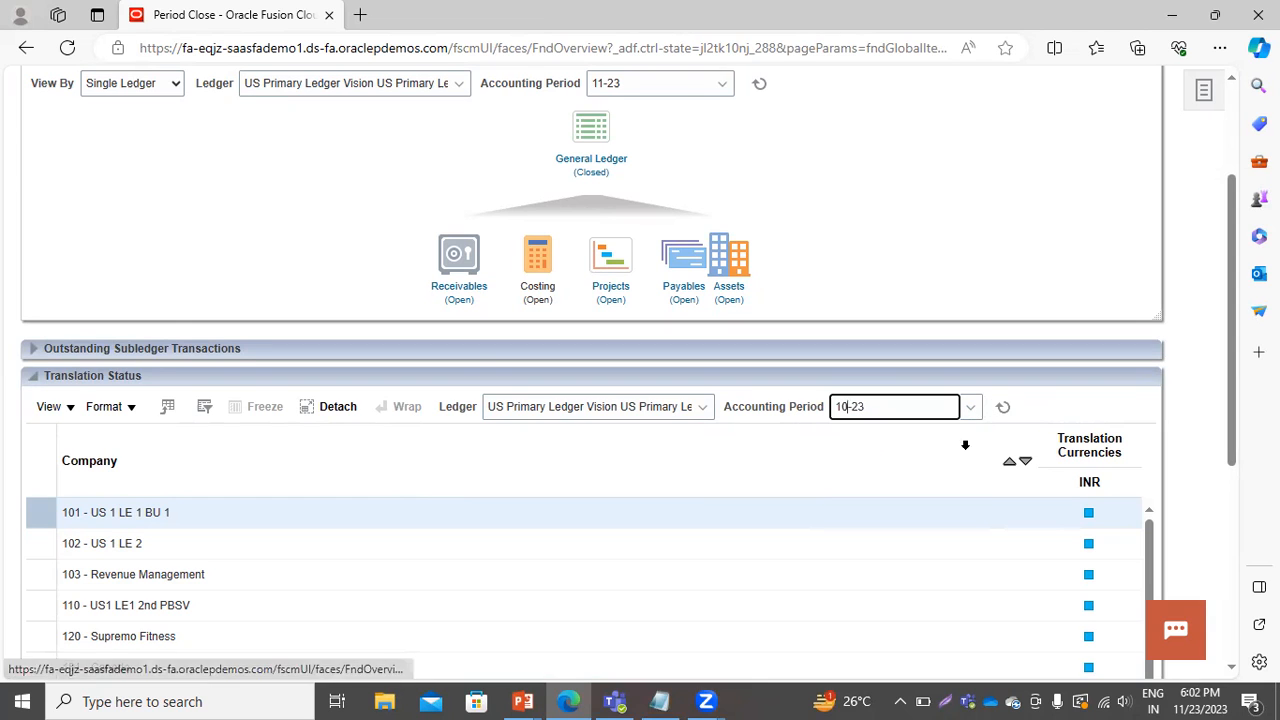
click(1003, 410)
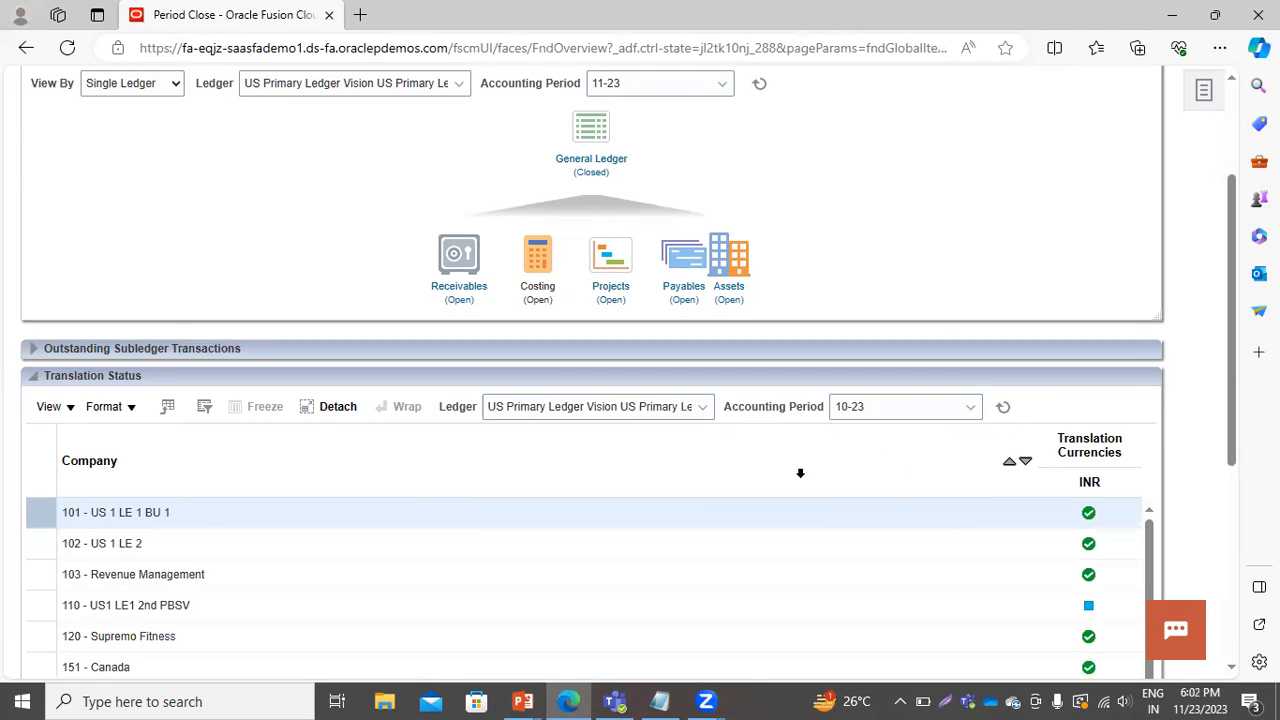
Review the INR translation status of each company in the Translation Status list for period 10-23.
scroll(491, 511, down, 5)
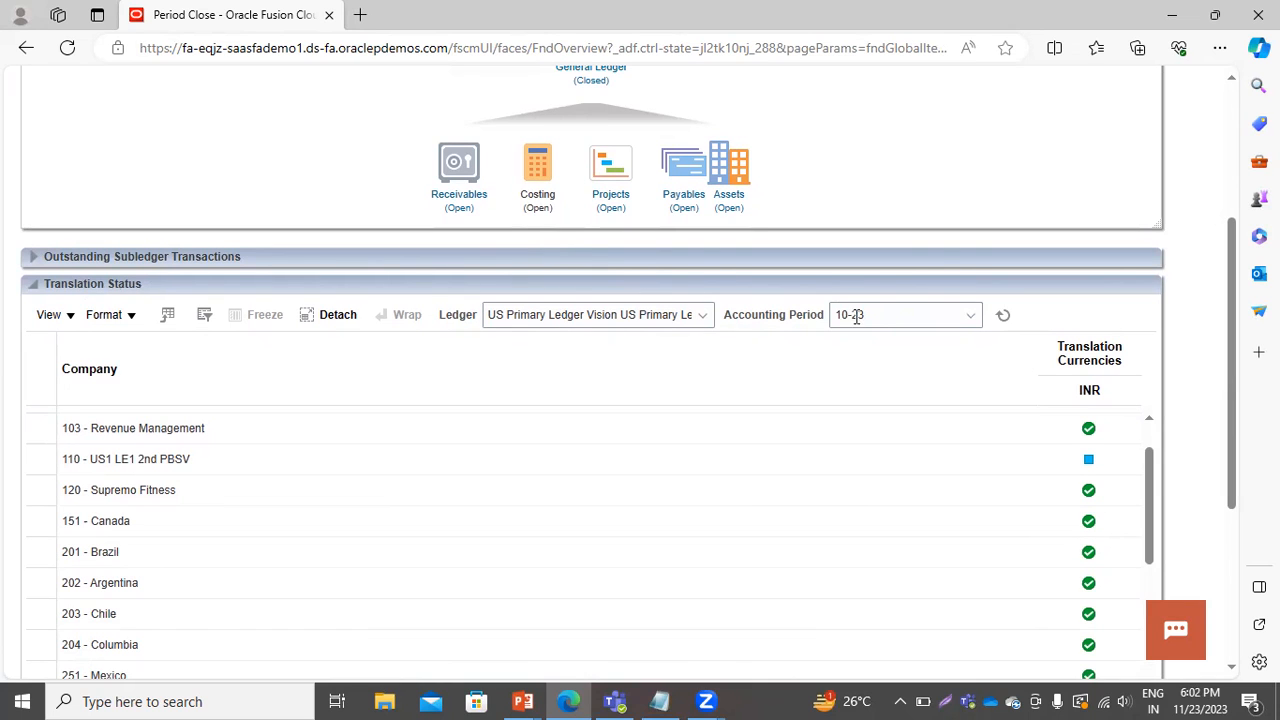
scroll(1023, 511, up, 3)
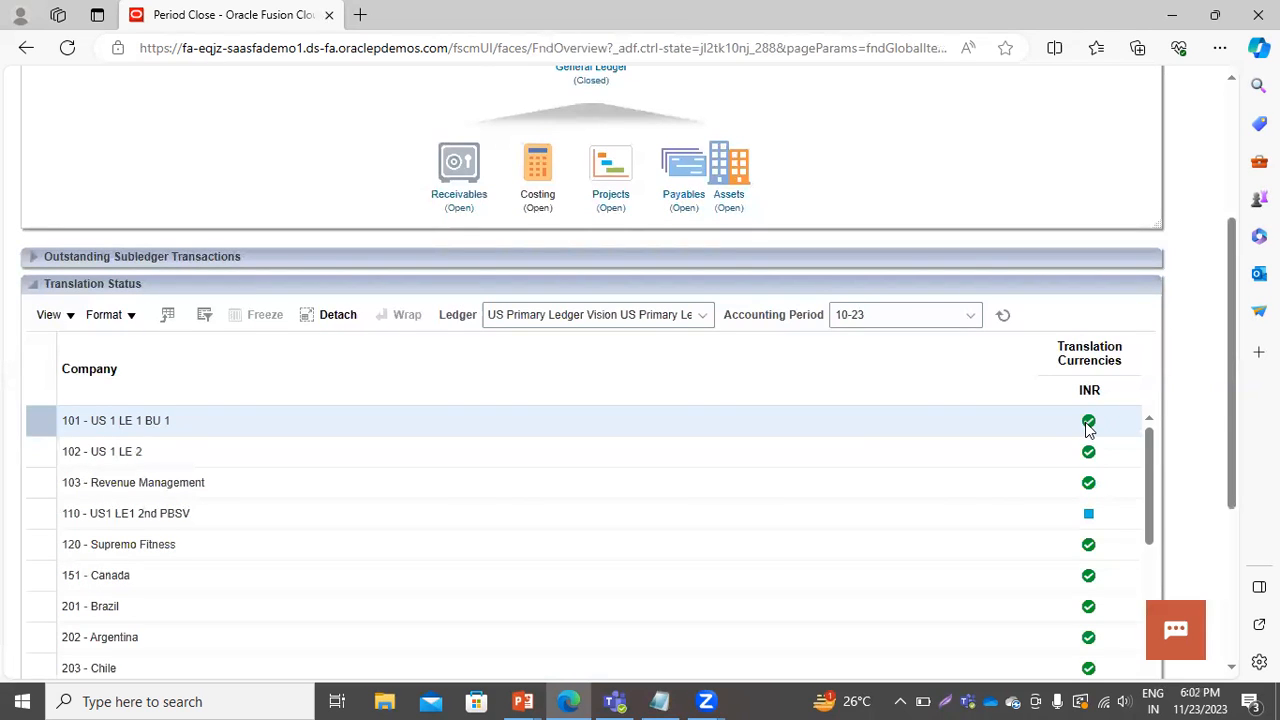
mouse_move(1089, 429)
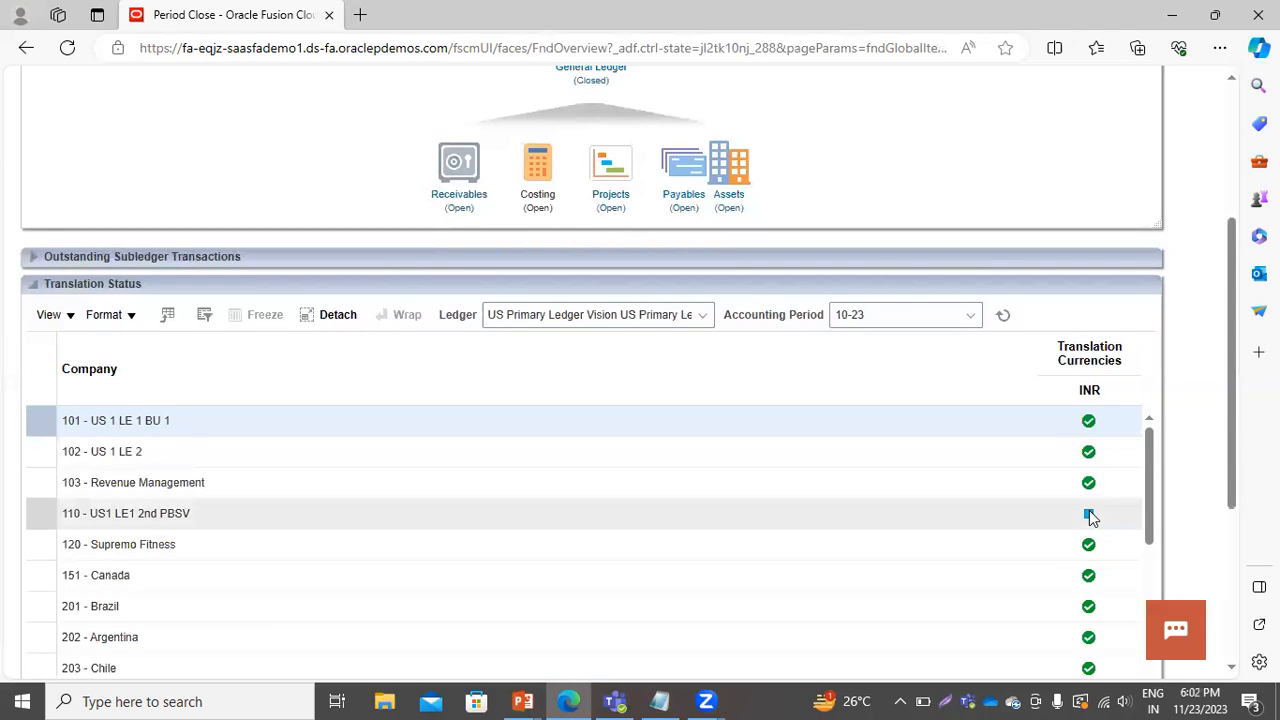
mouse_move(1090, 513)
scroll(1100, 515, down, 1)
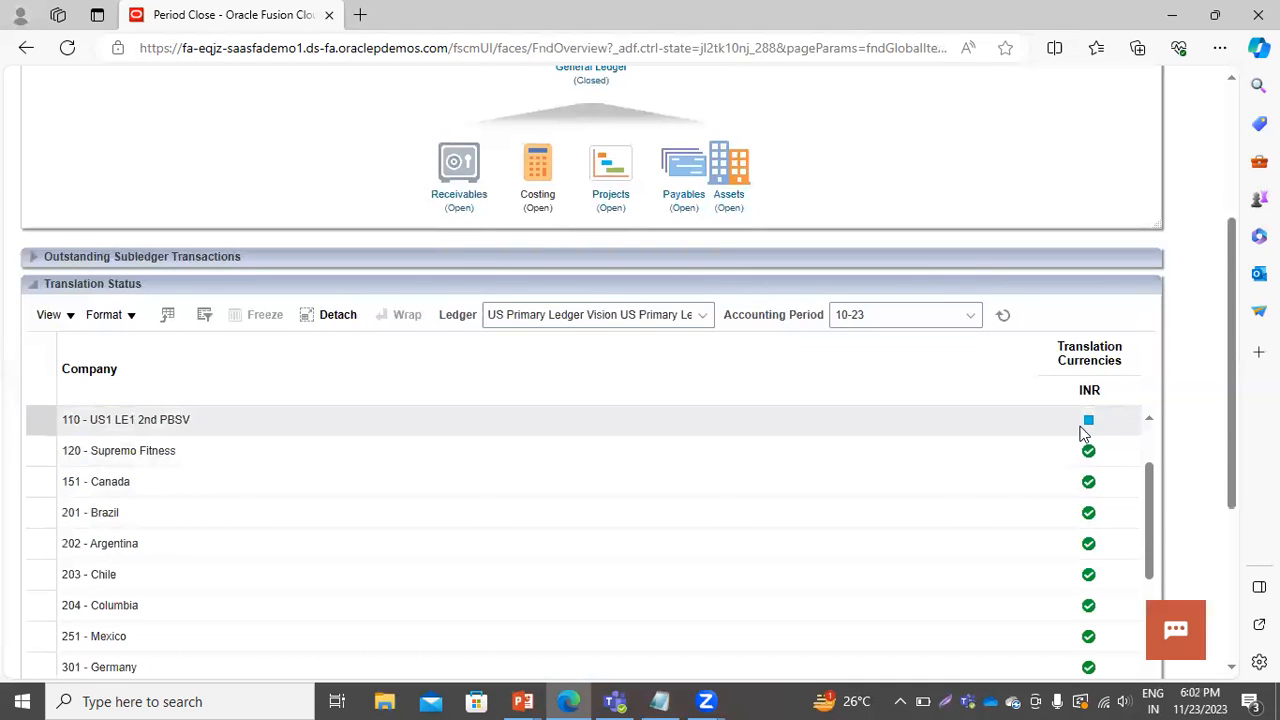
scroll(863, 483, down, 2)
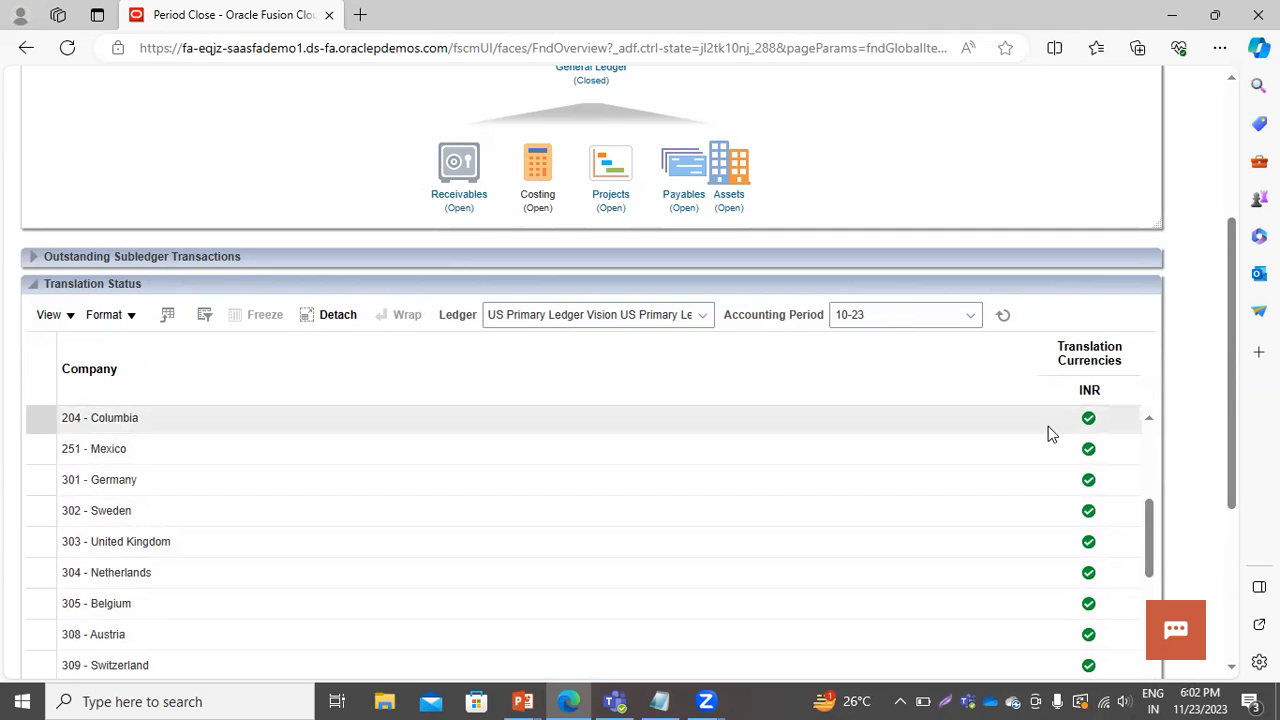
scroll(854, 383, down, 10)
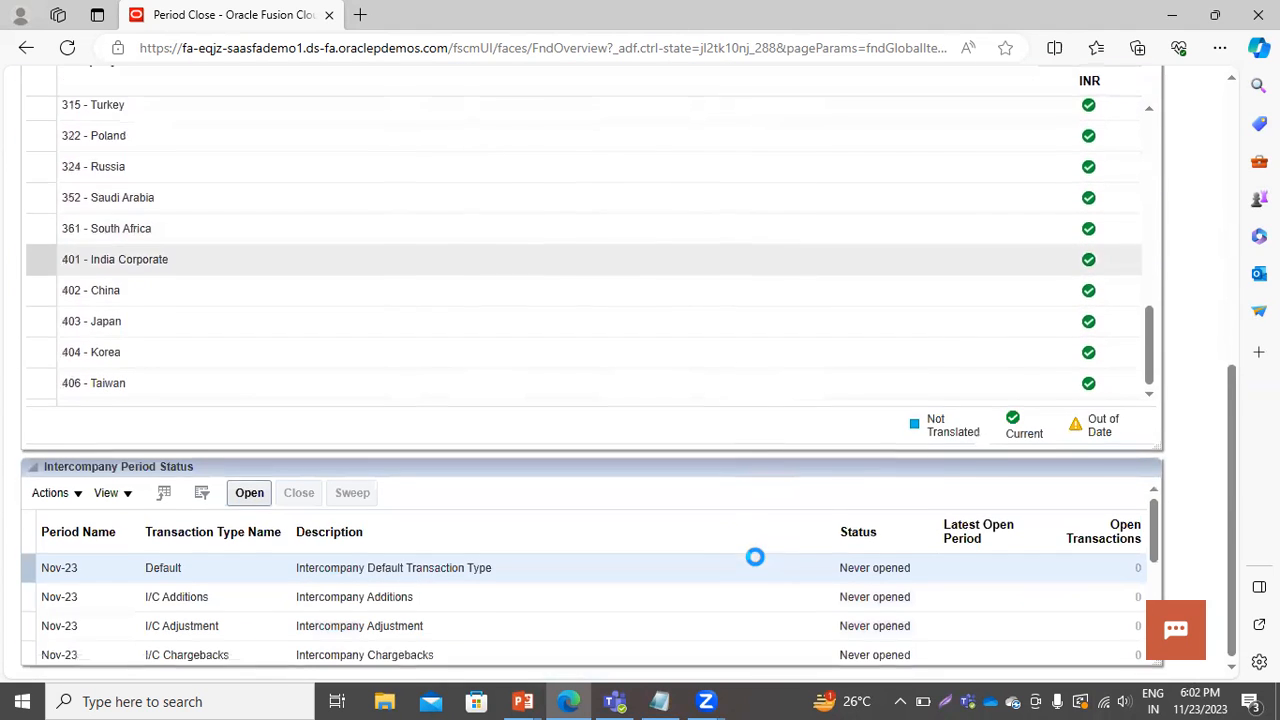
scroll(575, 292, up, 15)
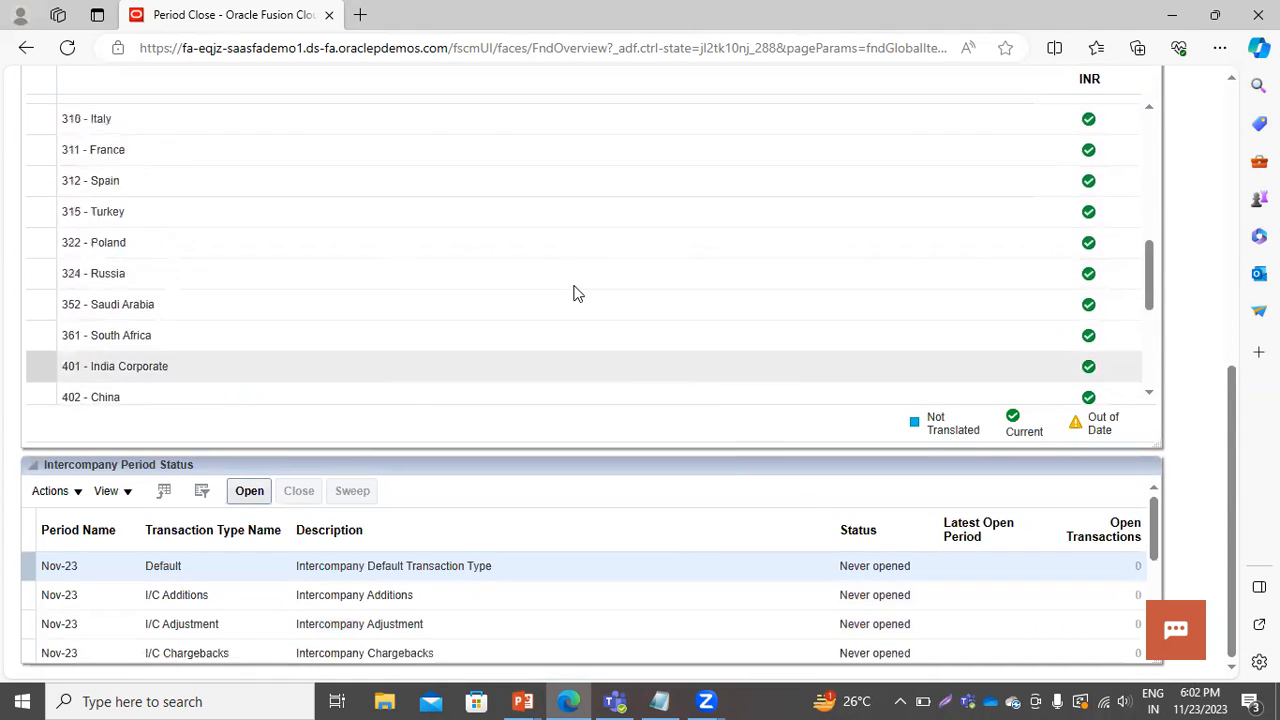
scroll(1078, 424, down, 1)
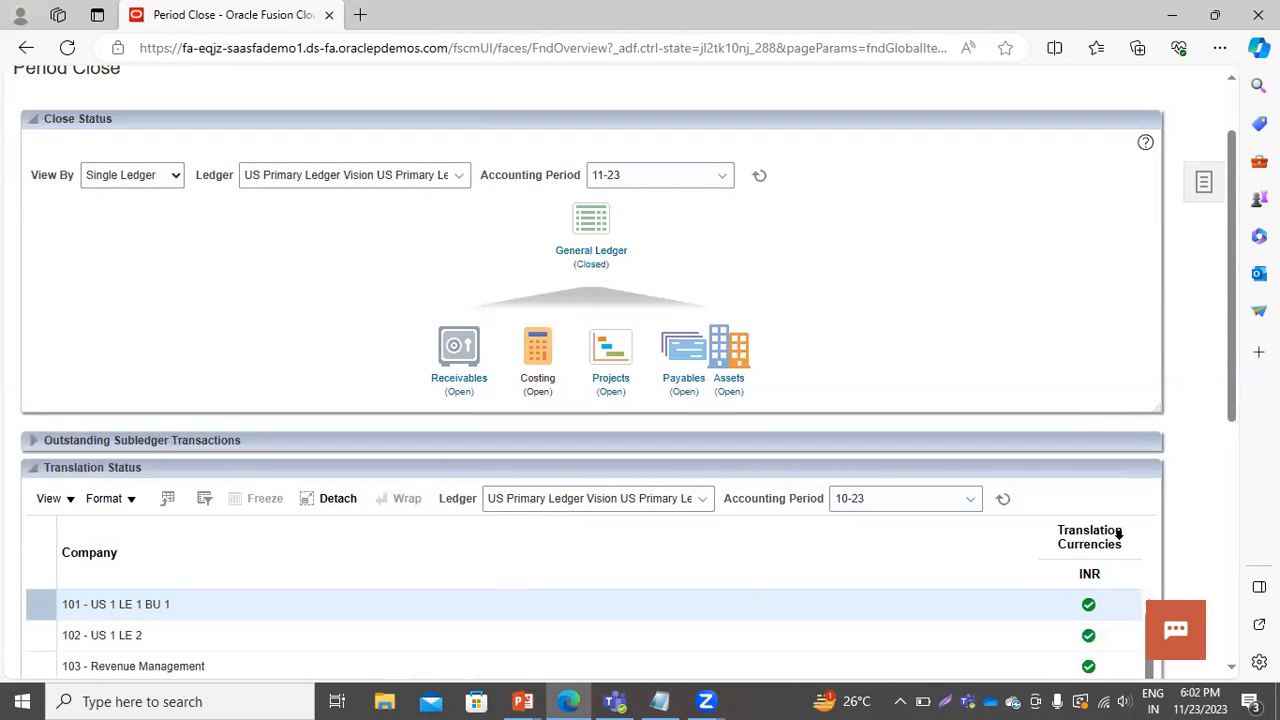
scroll(958, 338, up, 1)
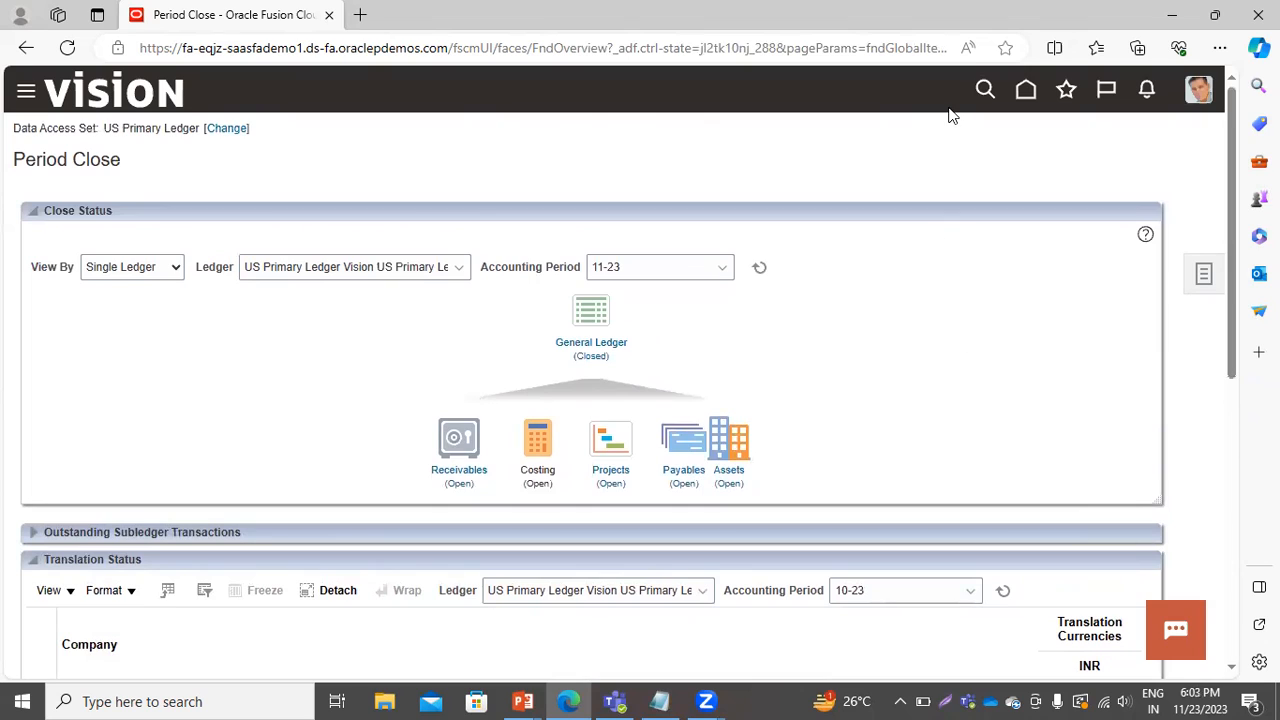